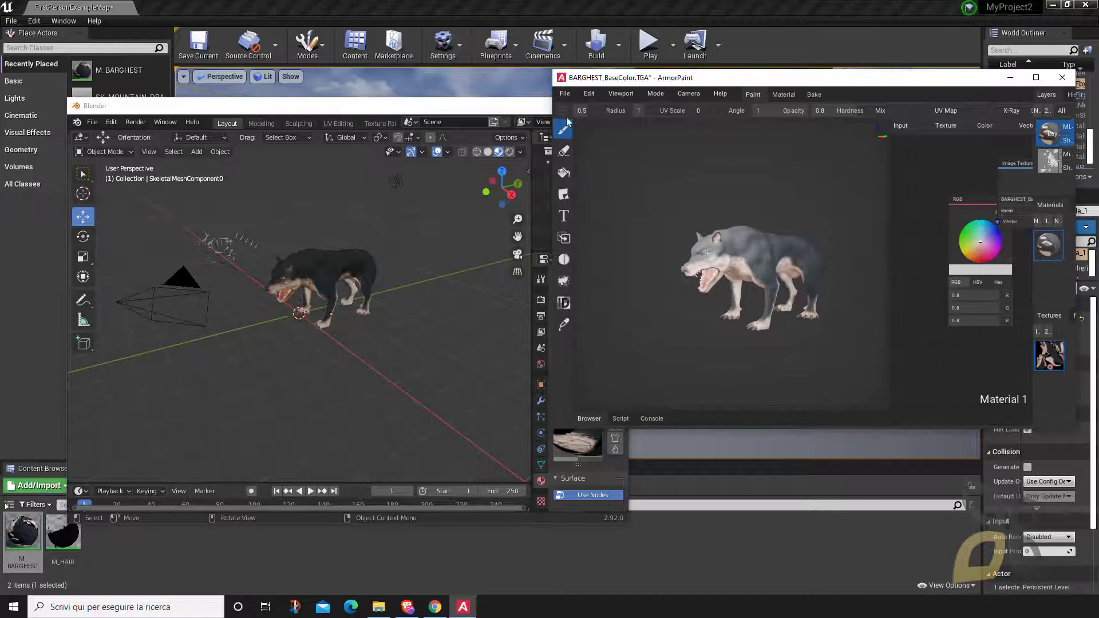
- Arrange the Blender and ArmorPaint windows side by side and compare the textured wolf model in both, enlarging it in Blender
left_click(97, 110)
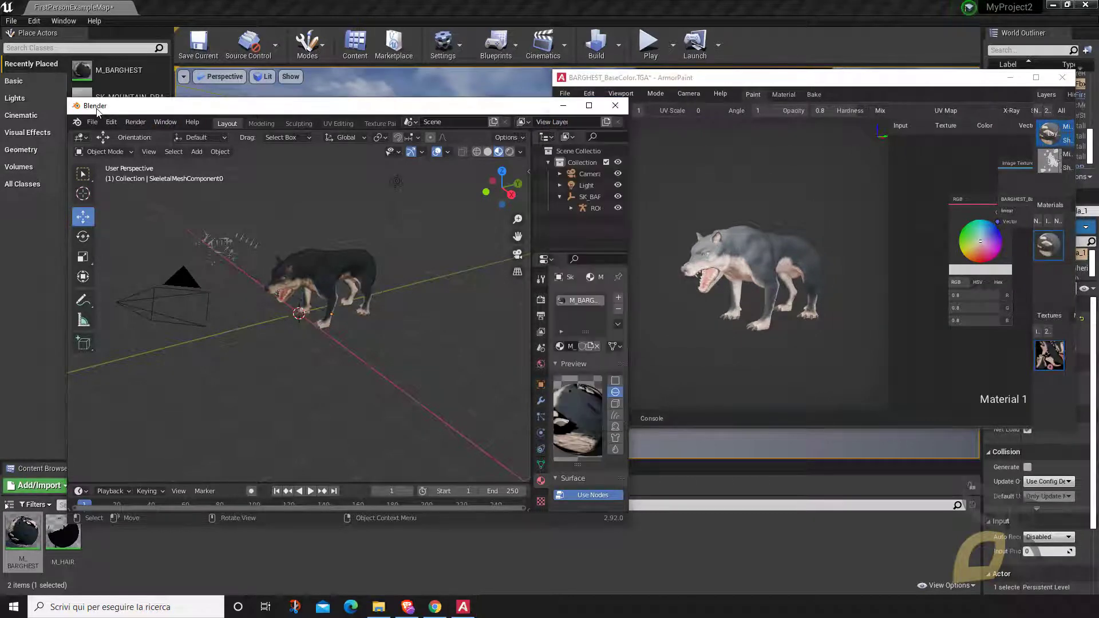
left_click(616, 94)
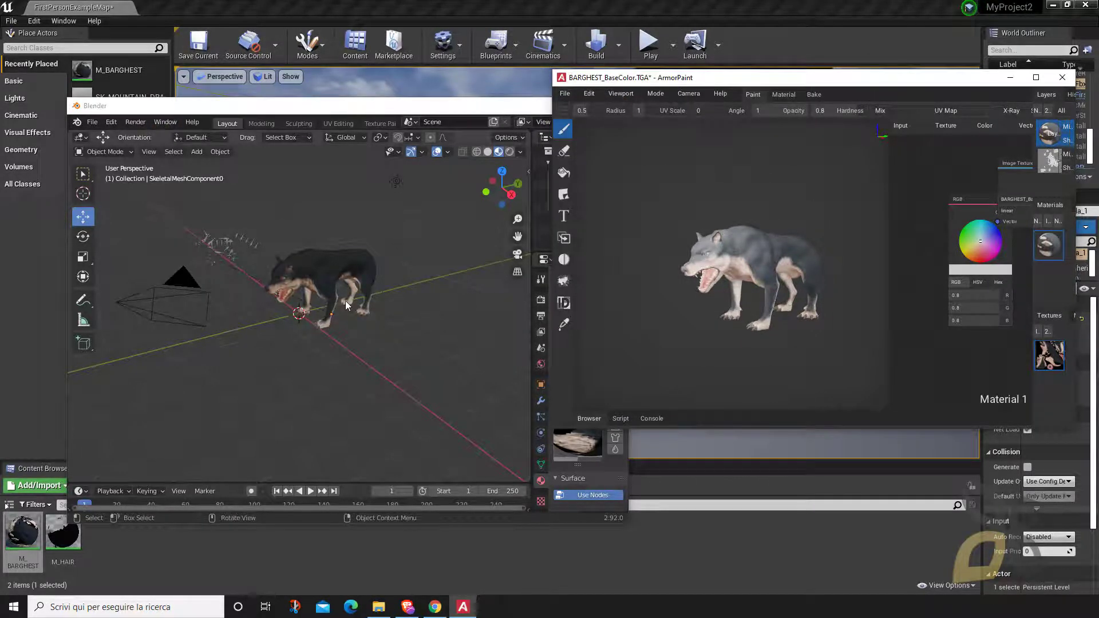
left_click_drag(405, 107, 399, 135)
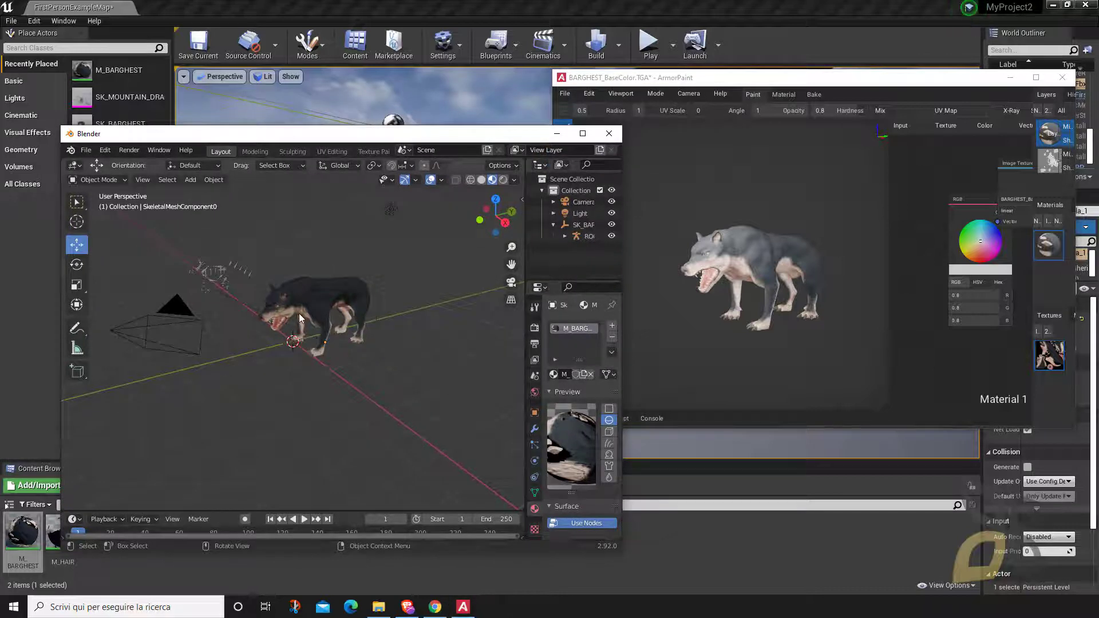
scroll(306, 303, "up", 4)
scroll(341, 378, "down", 2)
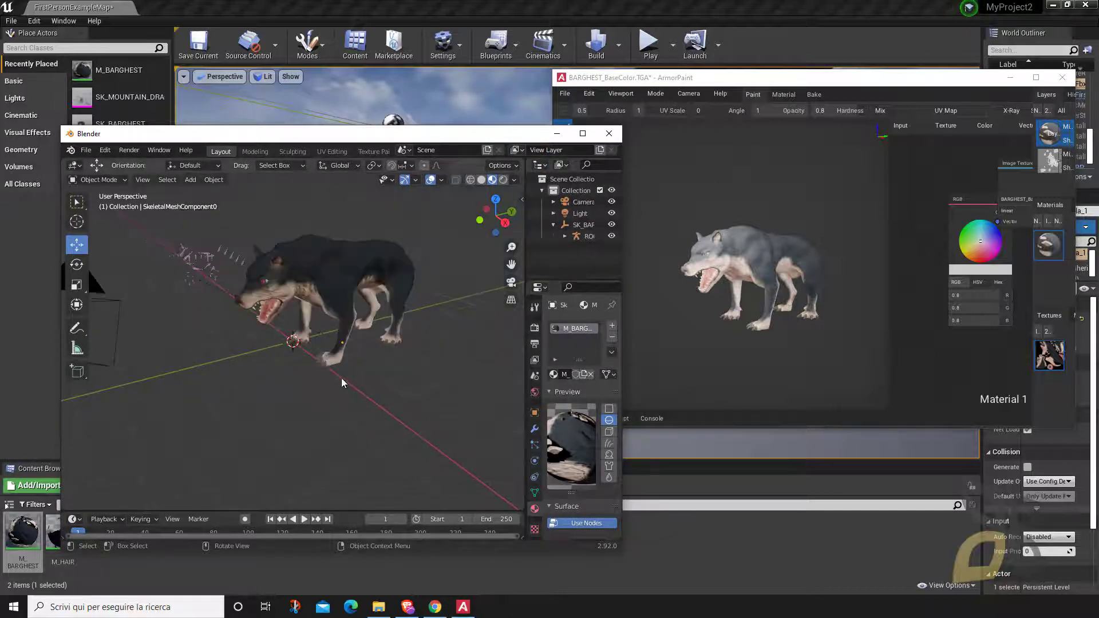
left_click_drag(741, 81, 761, 99)
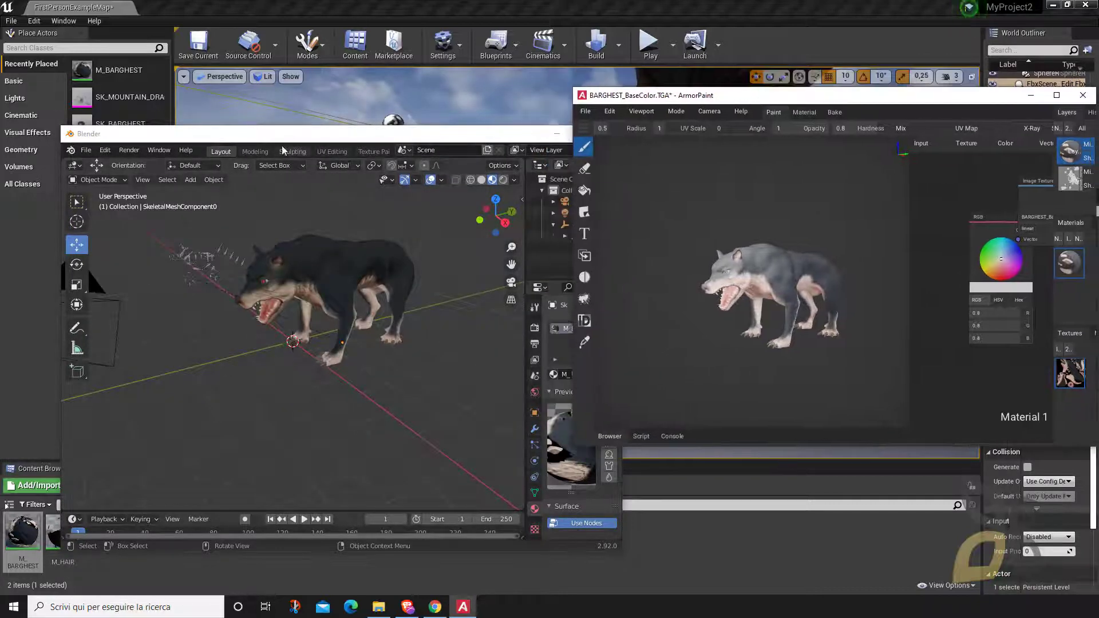
left_click_drag(469, 133, 456, 128)
left_click_drag(764, 100, 737, 102)
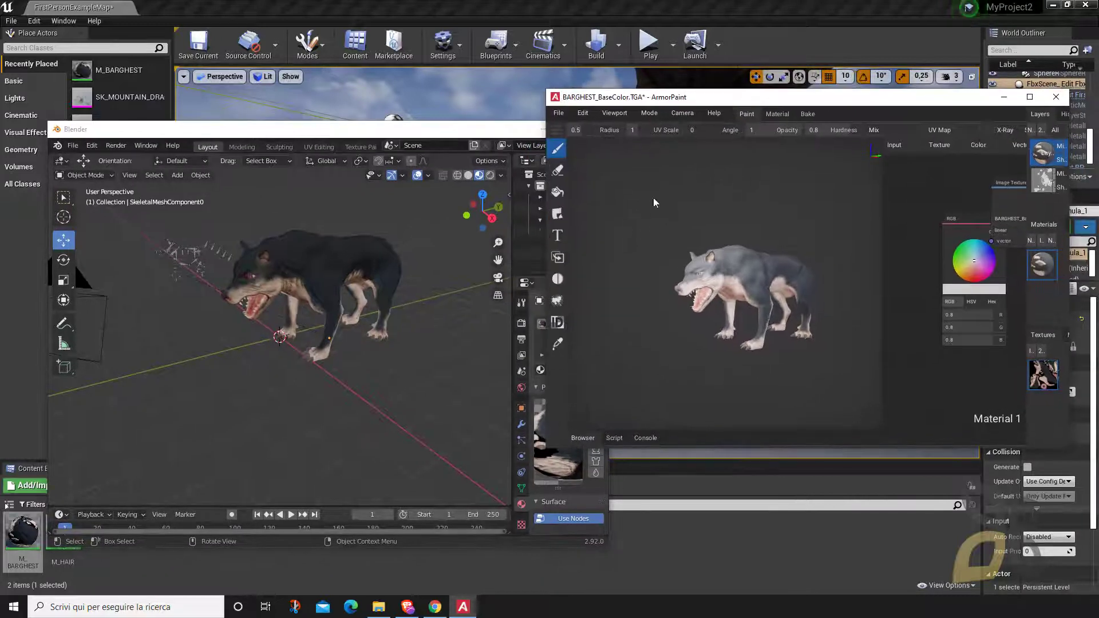
left_click_drag(504, 131, 472, 143)
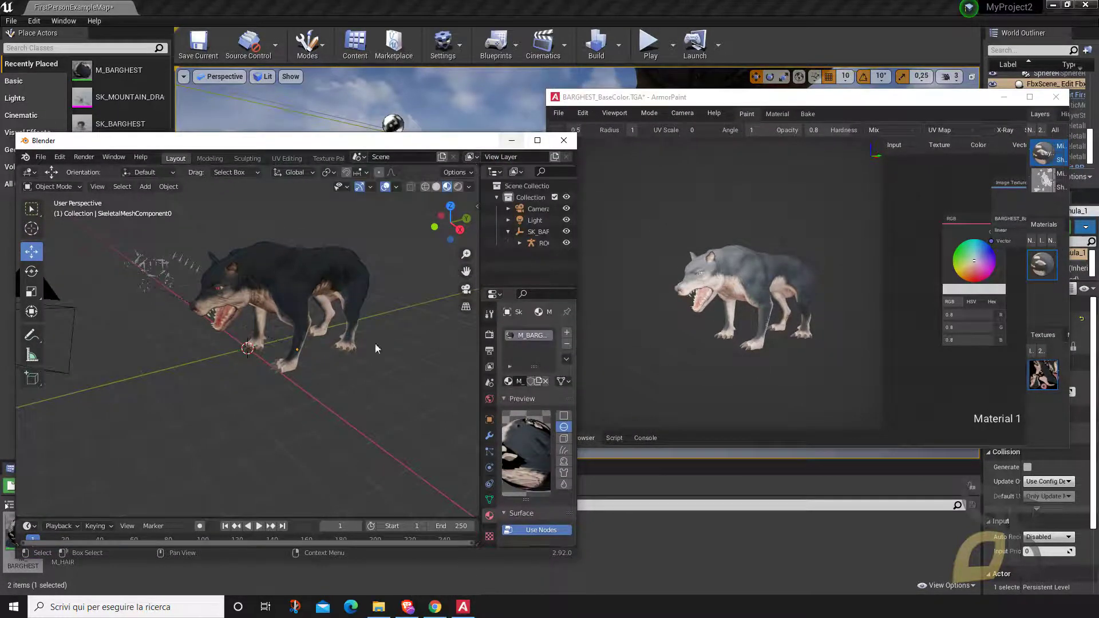
- Minimize Blender and ArmorPaint, and examine the creatures and the red race car in the Unreal Engine level
left_click(511, 140)
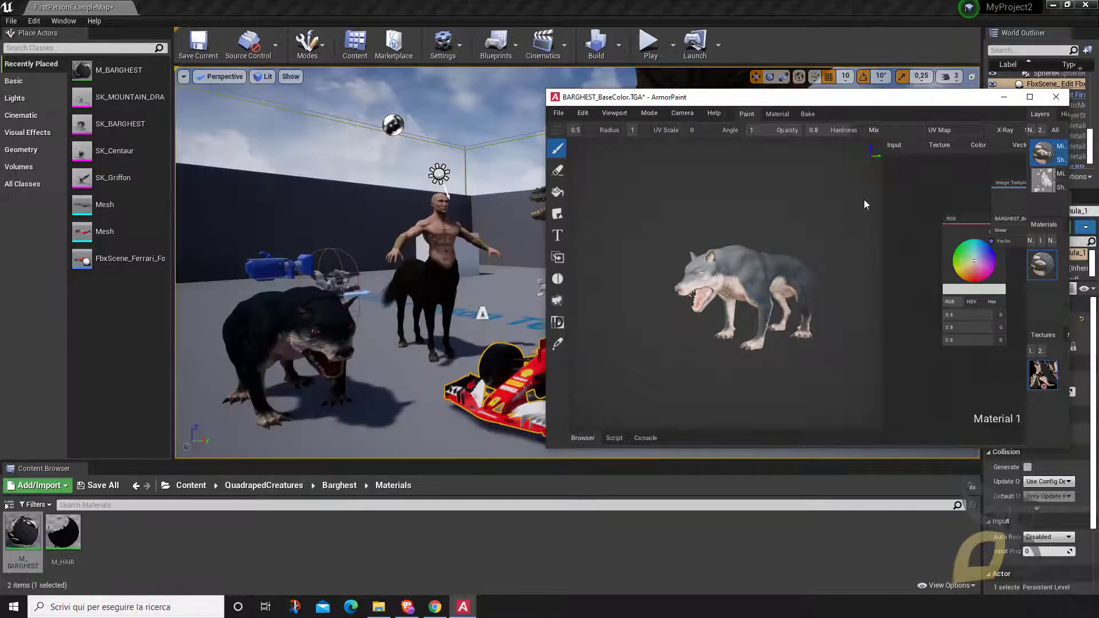
left_click(1002, 97)
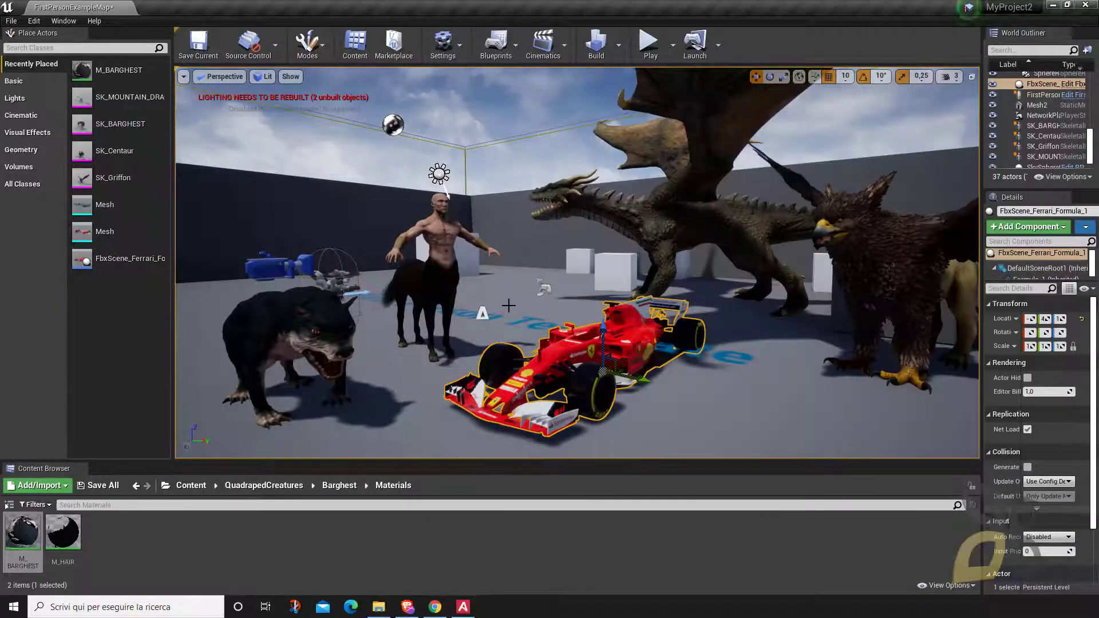
left_click(505, 232)
key("Down")
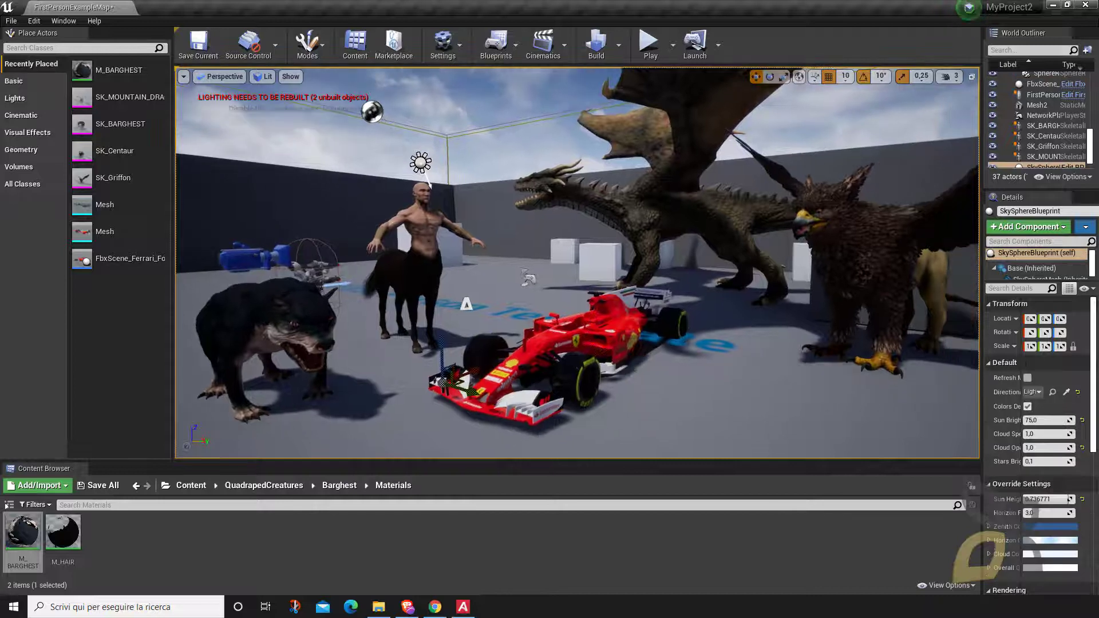
key("Up")
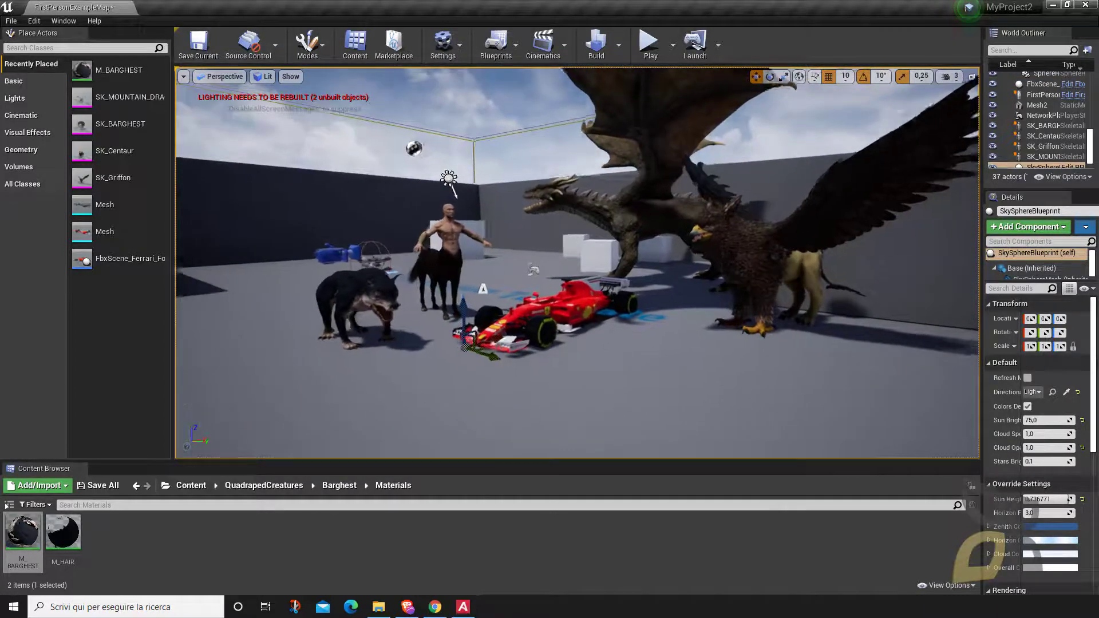
key("Up")
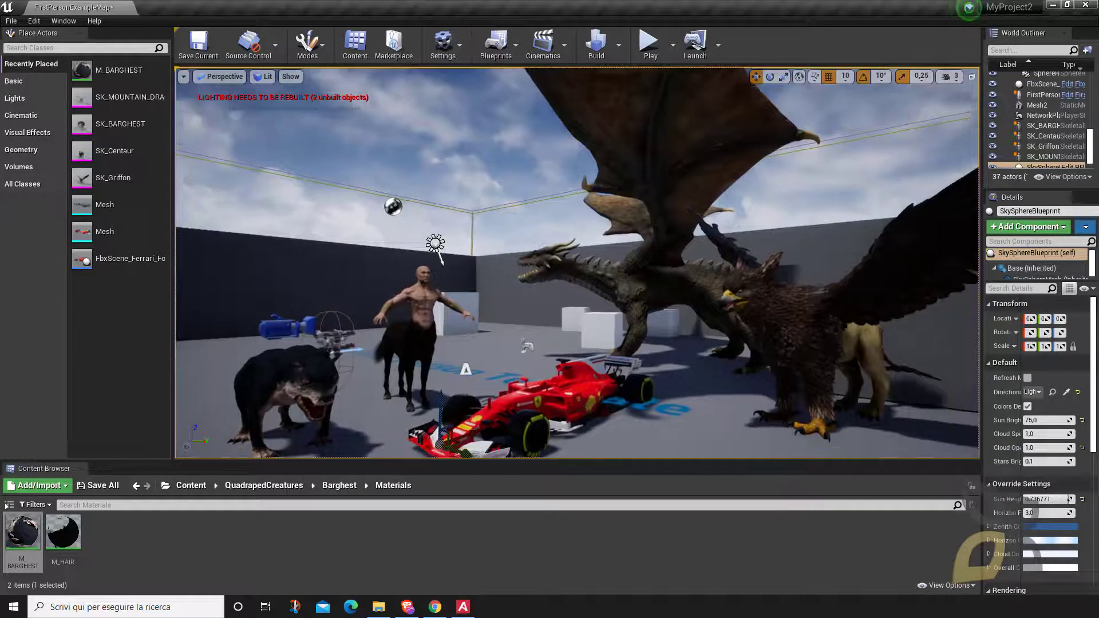
key("Up")
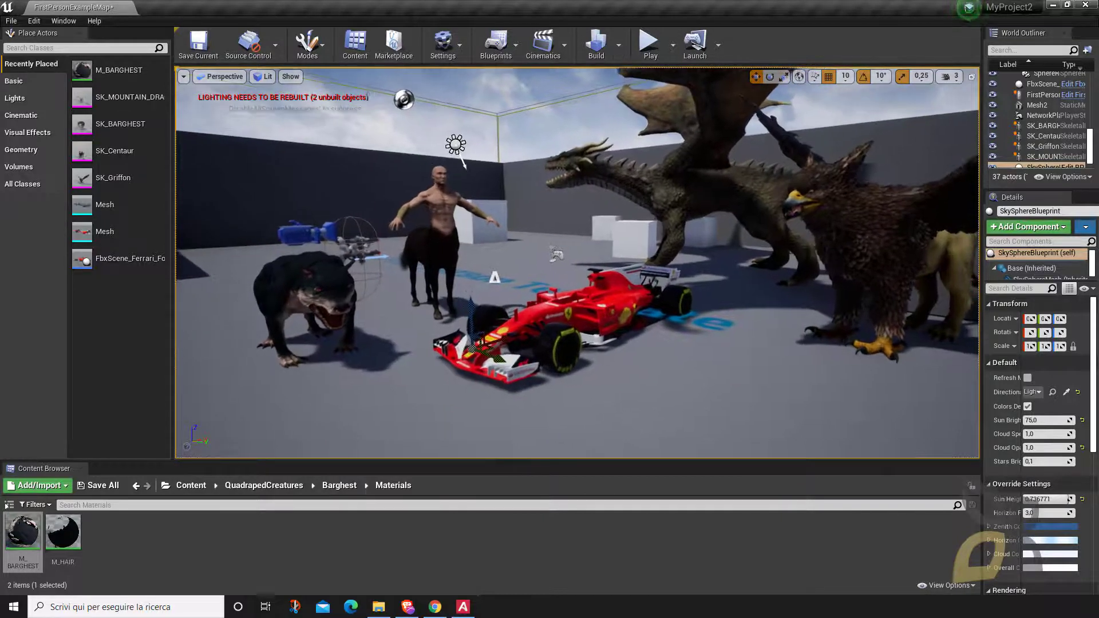
right_click_drag(519, 231, 519, 231)
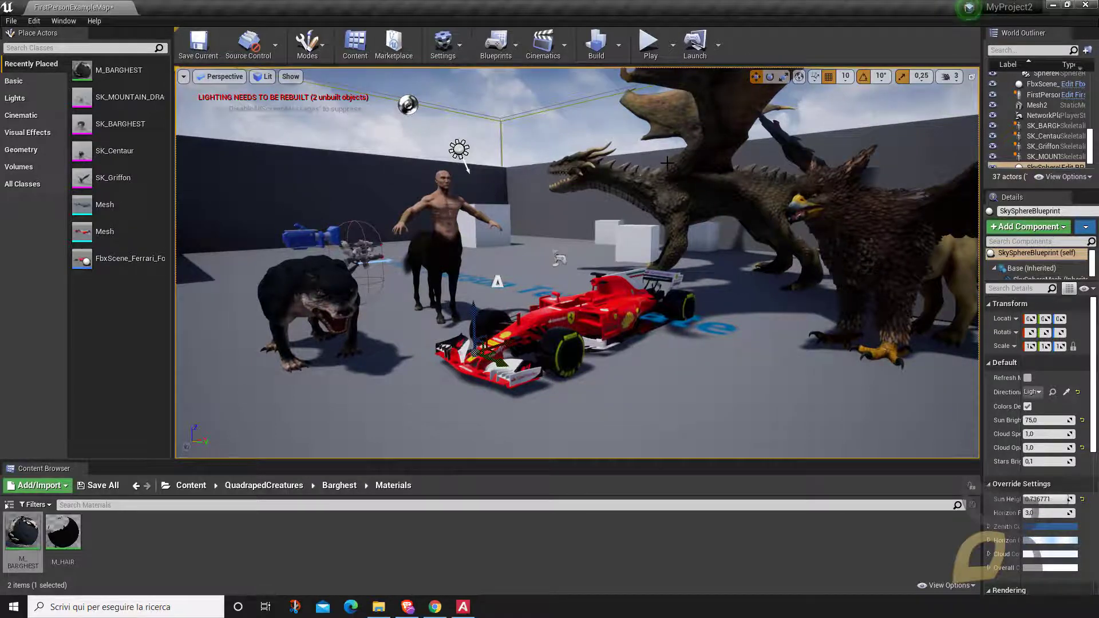
right_click_drag(514, 229, 514, 228)
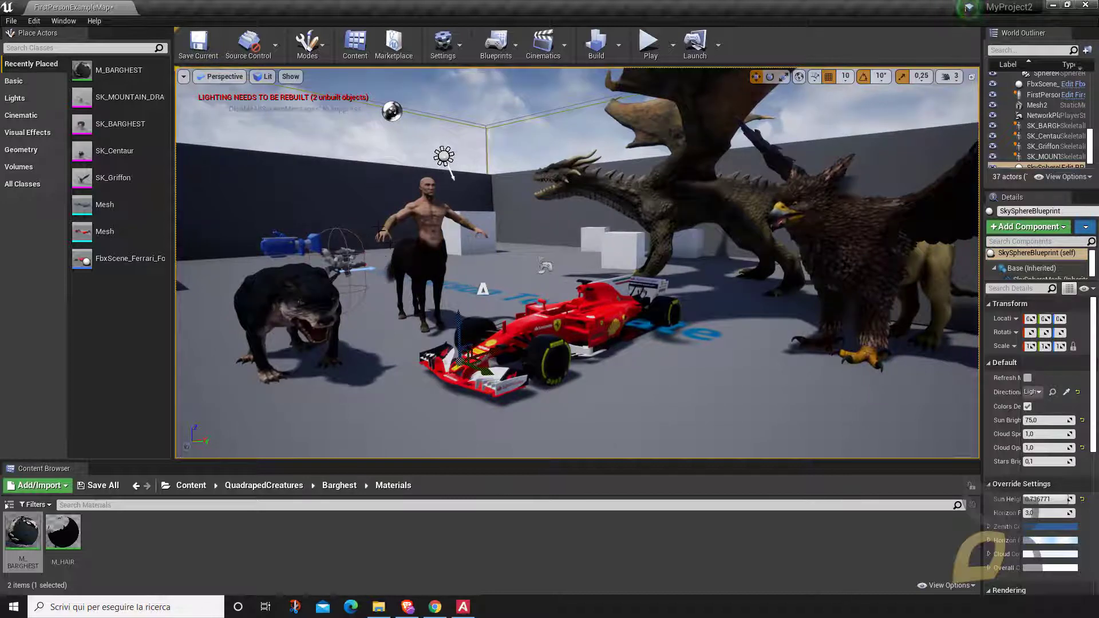
- Switch to the Brave browser and open the jbdtube YouTube channel from the Google search results
left_click(407, 606)
left_click(827, 187)
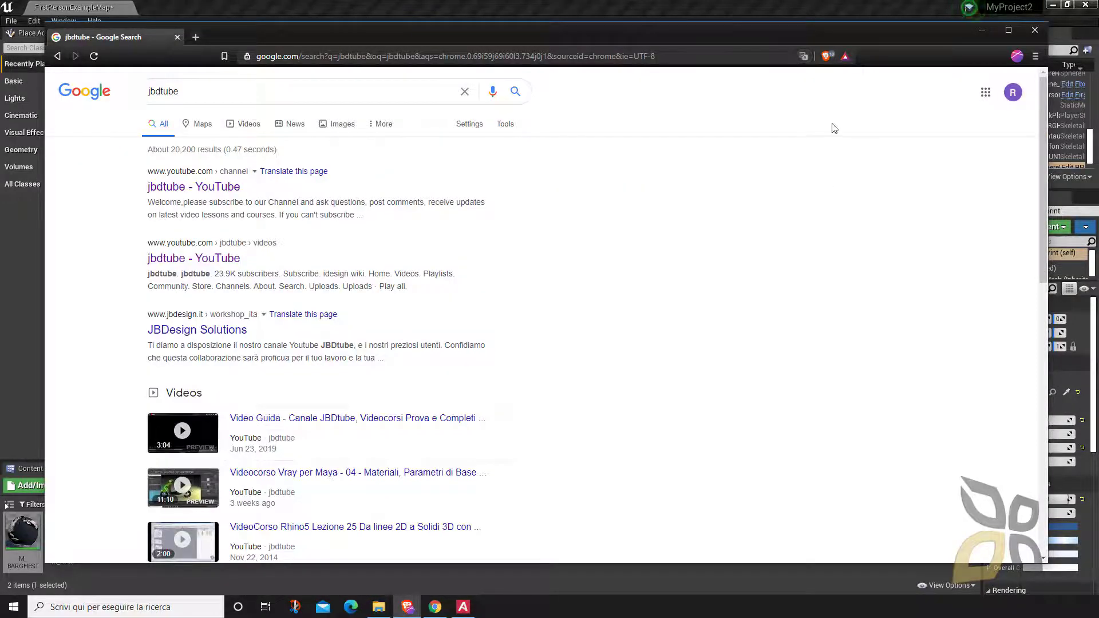
left_click(178, 189)
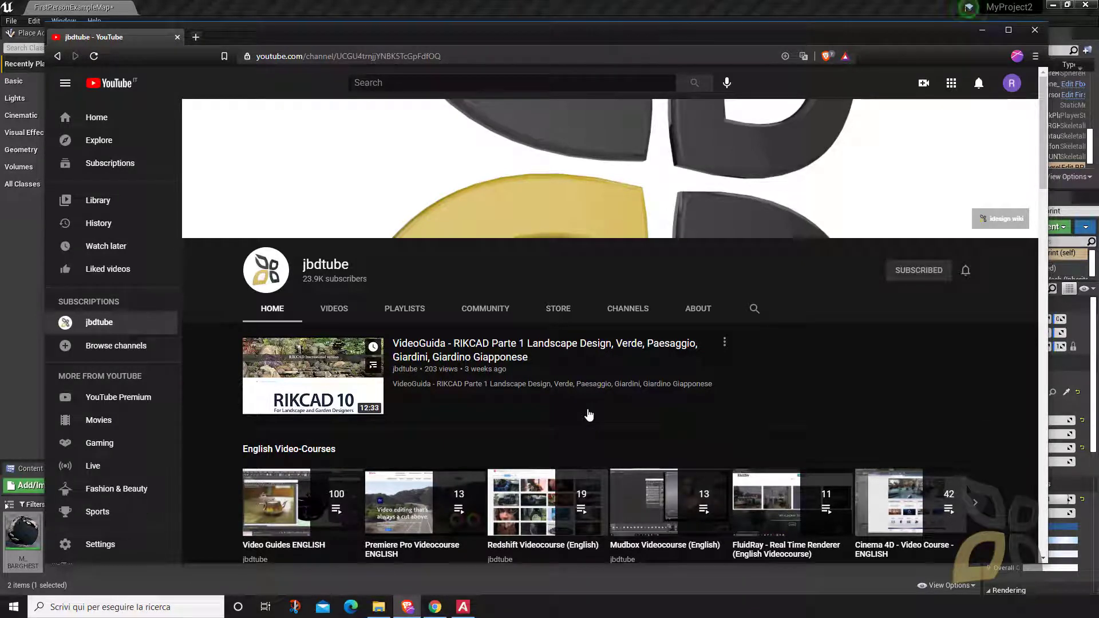
left_click_drag(426, 34, 418, 16)
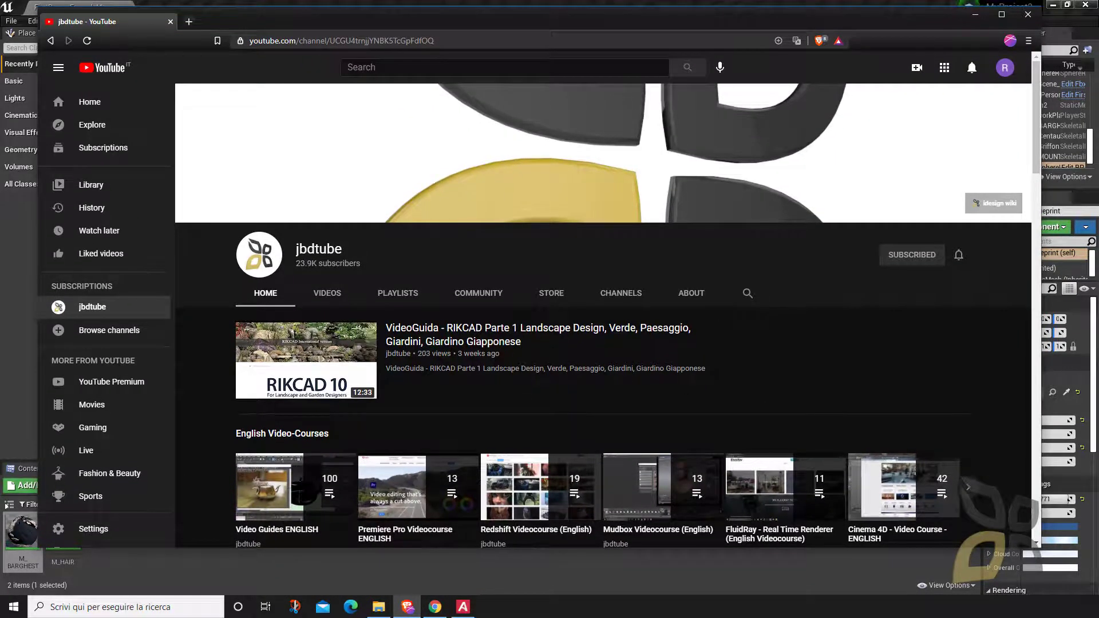
double_click(339, 250)
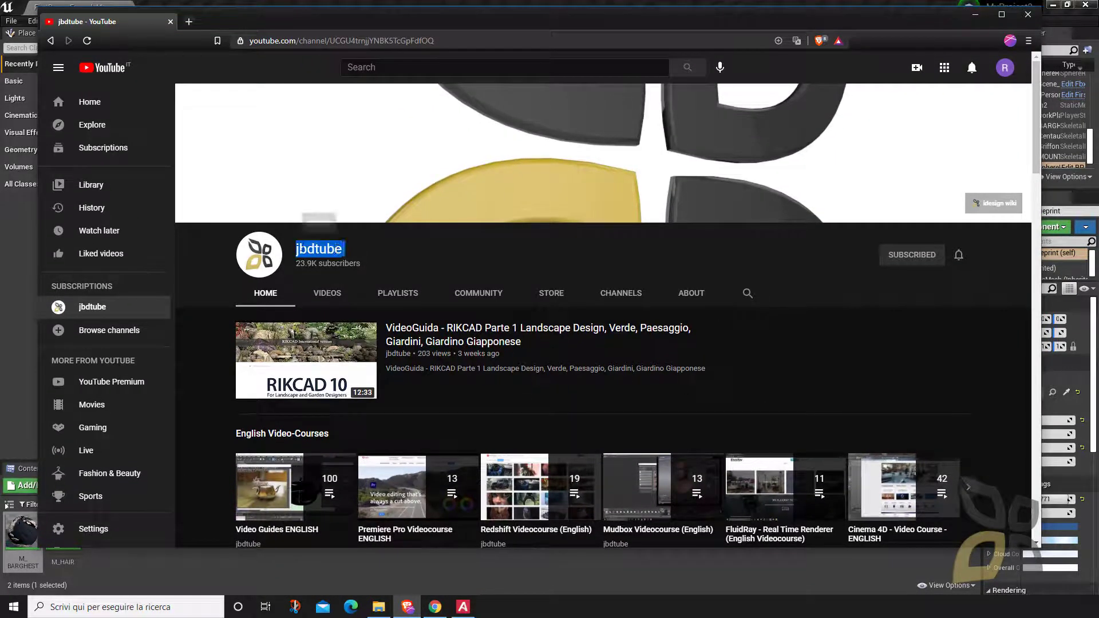
left_click(433, 262)
- Search within the jbdtube channel for "blender install"
left_click(748, 293)
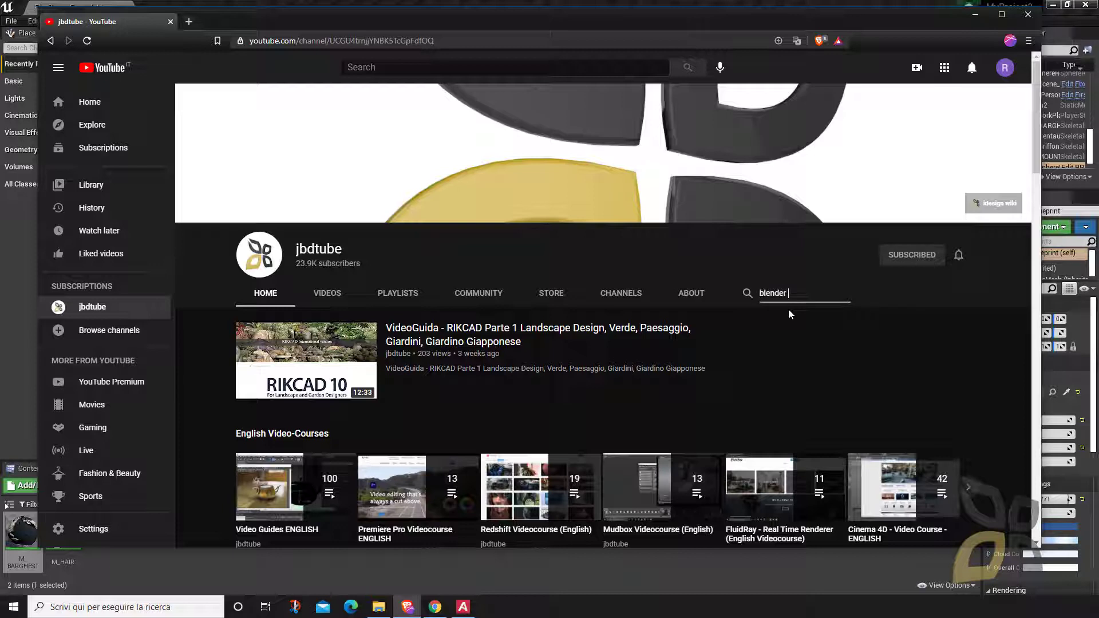
type("blender install")
key("Return")
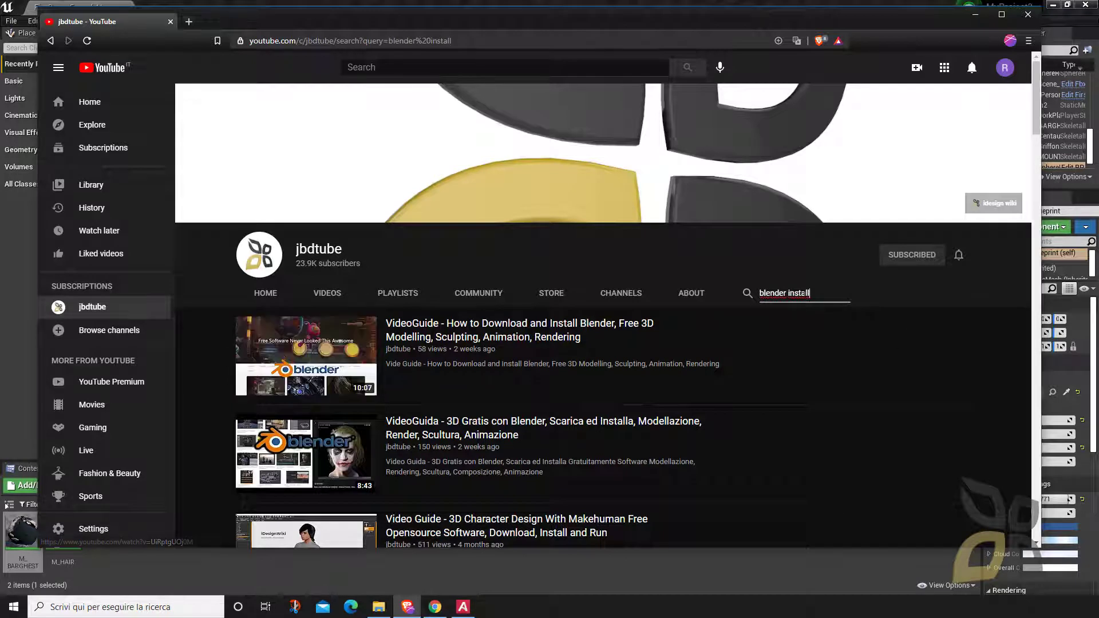
- Change the channel search to "armorpaint install" and run it
double_click(773, 293)
type("arm")
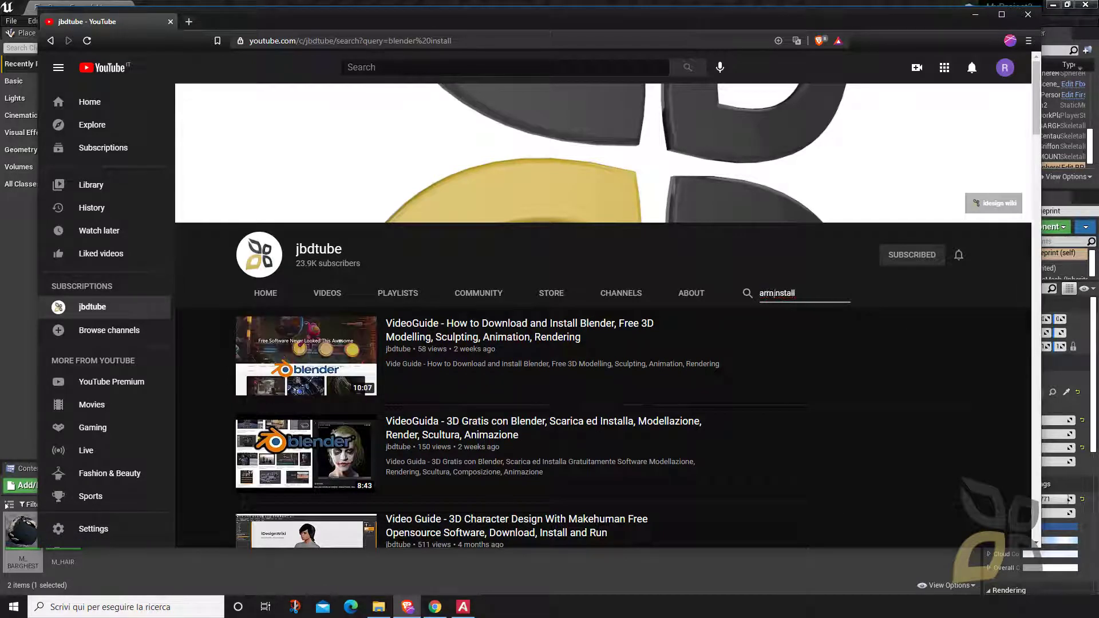
type("orpaint")
key("Return")
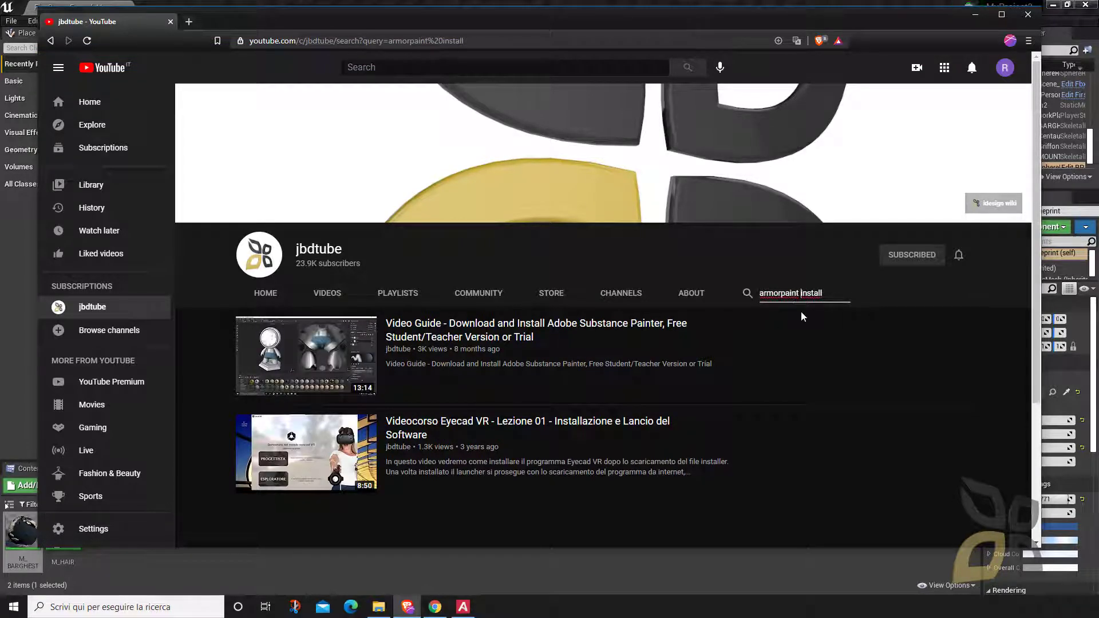
- Replace the tool name in the channel search so that it looks for "marmoset install"
double_click(773, 294)
type("mars")
type("mo")
type("set")
key("Return")
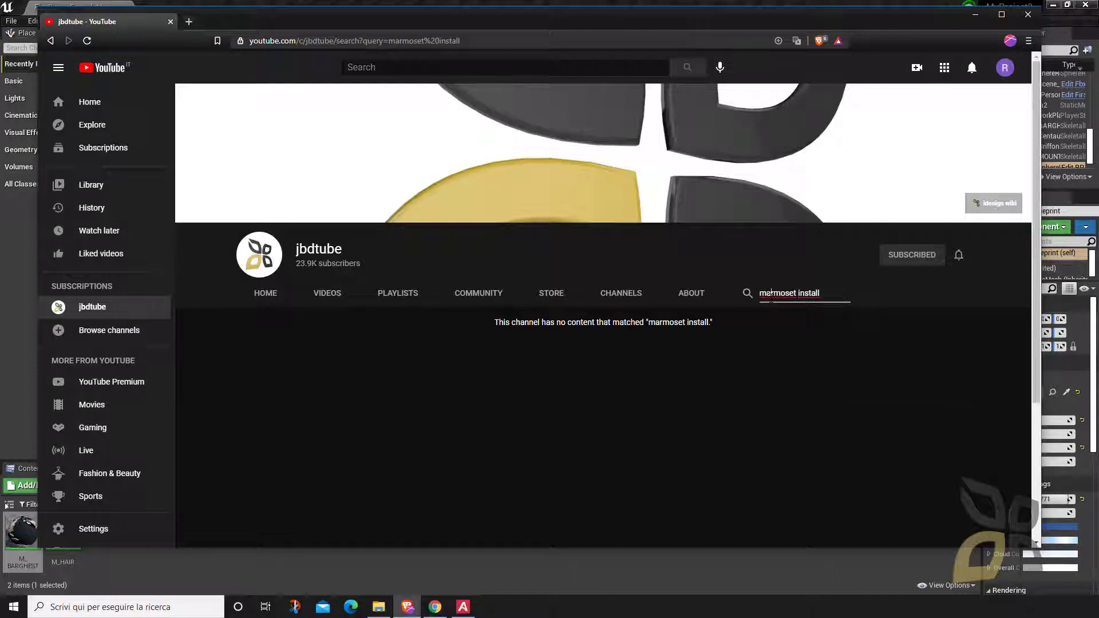
- Search the channel's videos for "substance install"
double_click(771, 293)
type("sub")
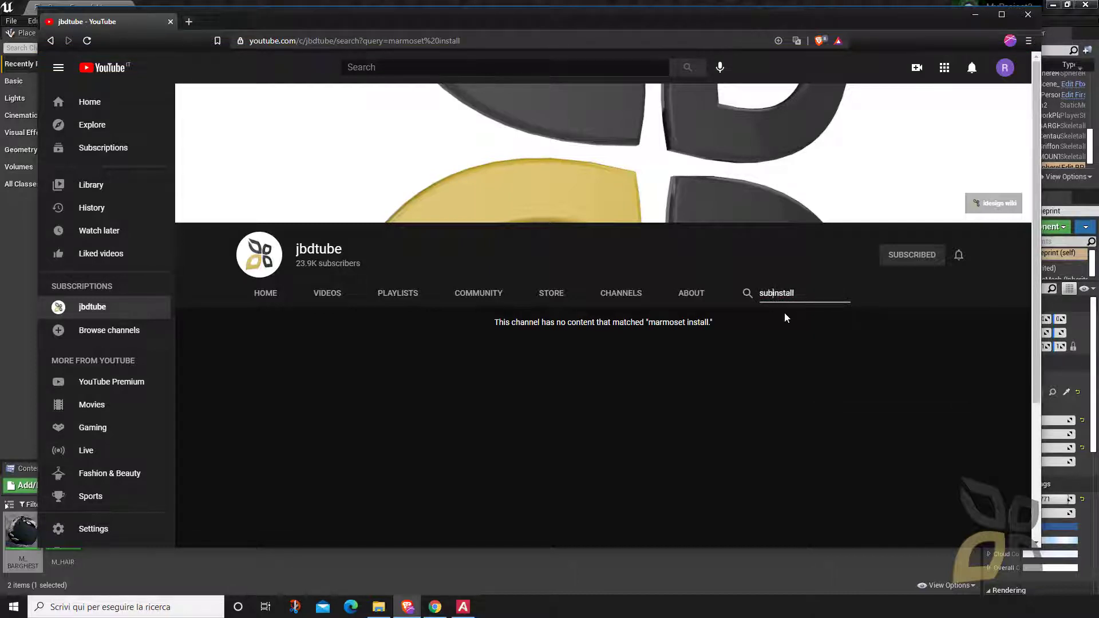
type("stance")
key("Return")
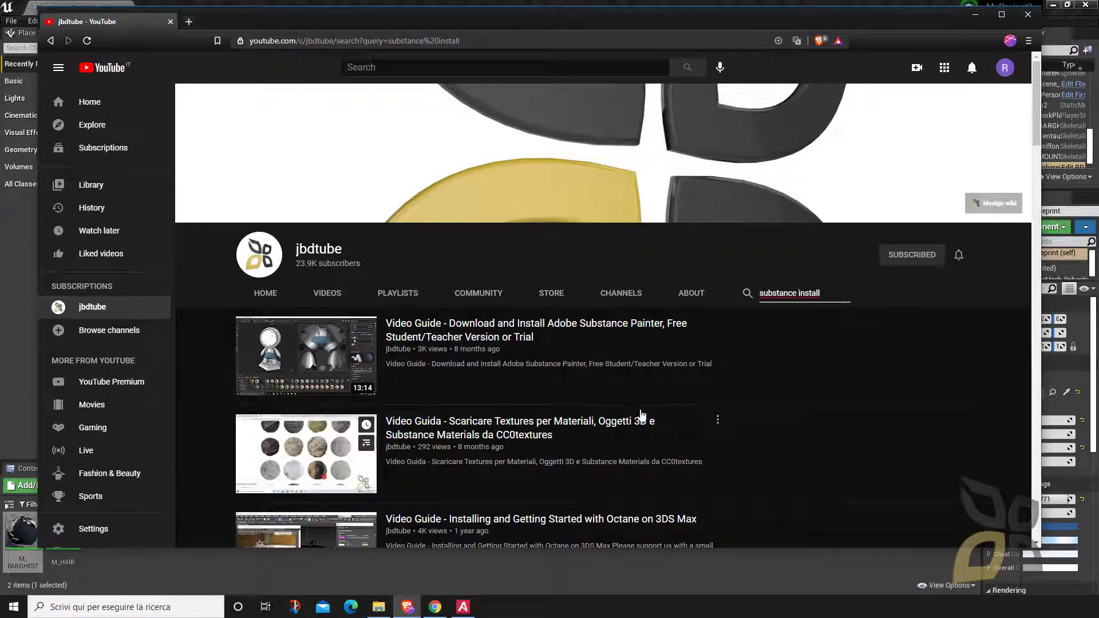
double_click(778, 293)
type("a")
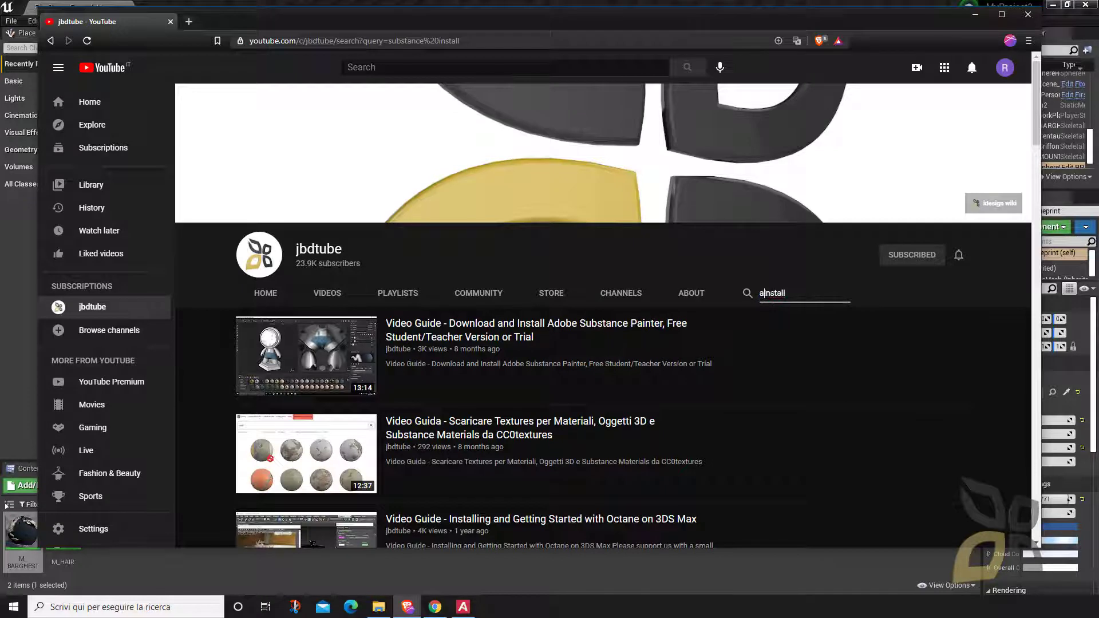
type("rmo")
left_click(726, 300)
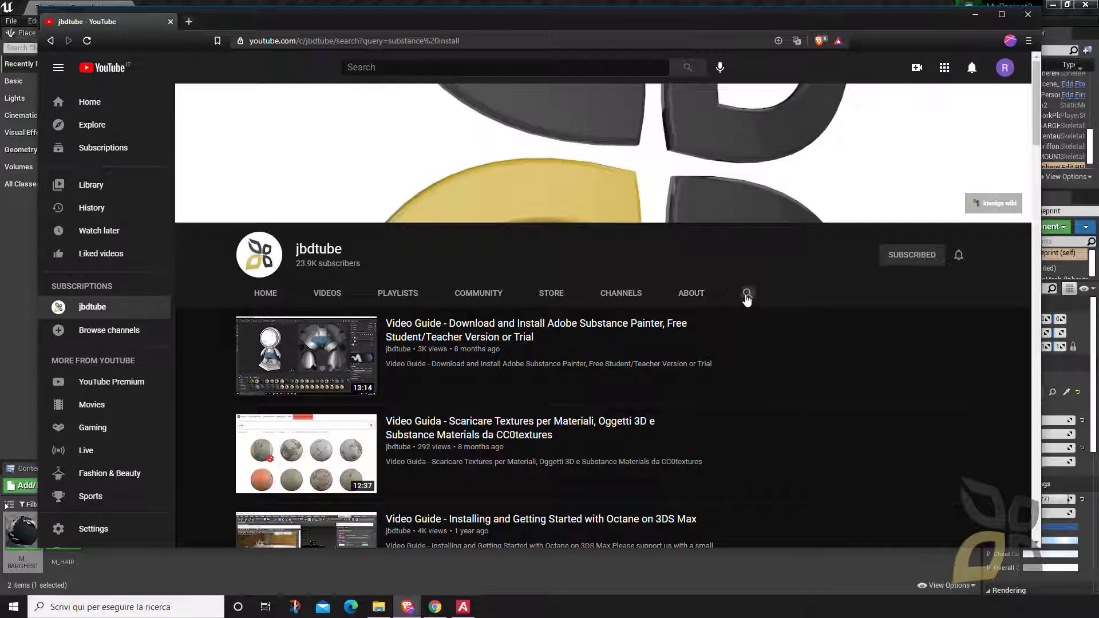
- Search within the jbdtube channel for "unreal engine install"
left_click(747, 295)
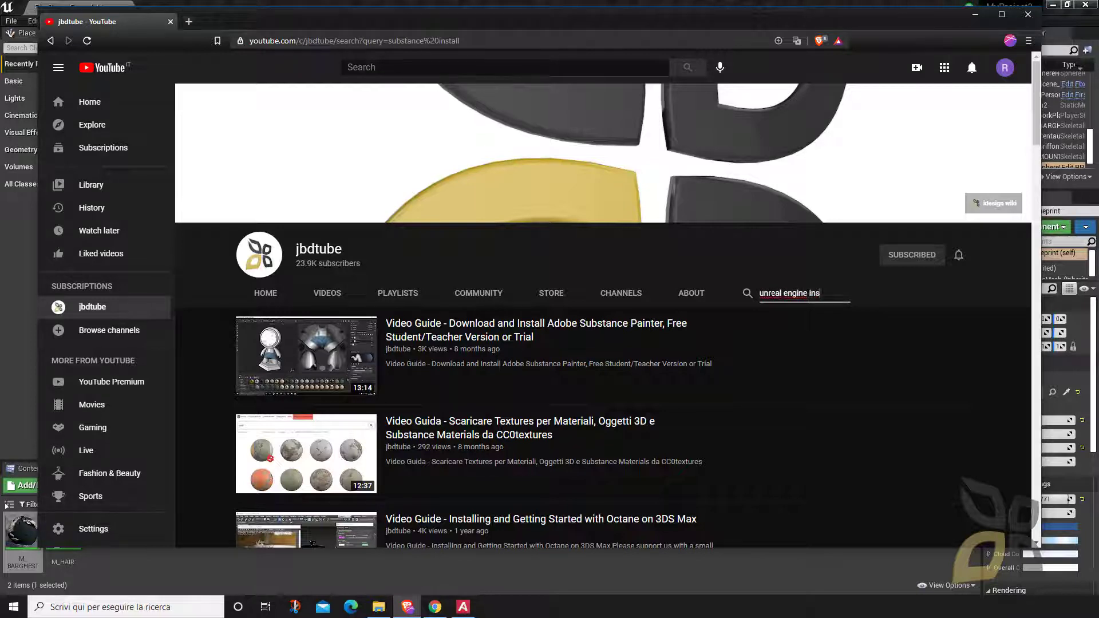
type("unreal engine install")
key("Return")
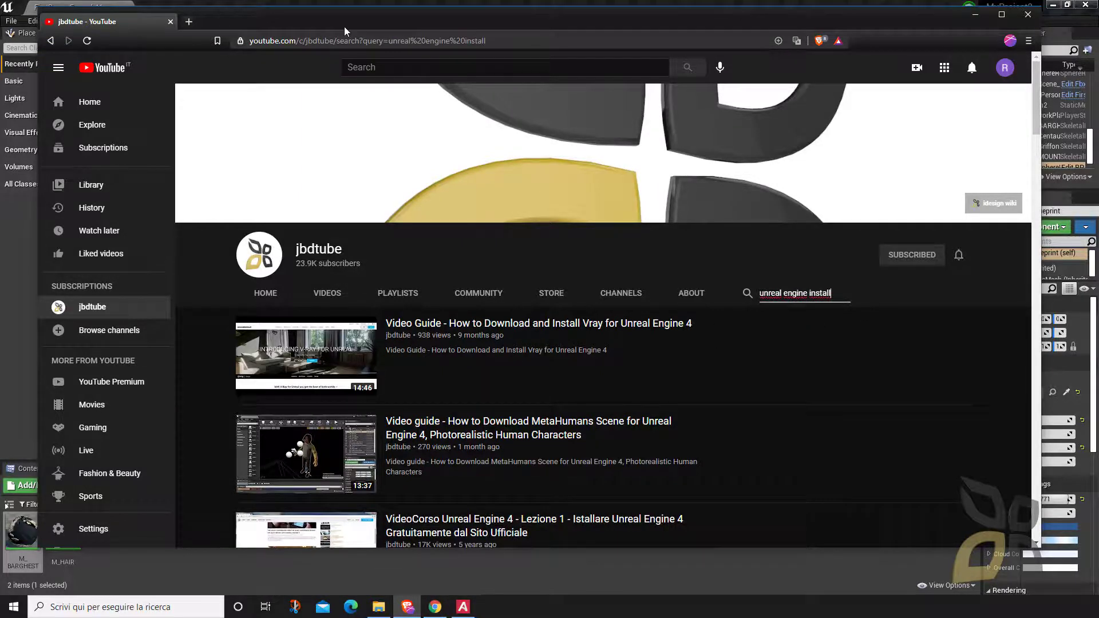
- Search the web for "epic games launcher" in a new browser tab and open the Epic Games download page
left_click_drag(348, 21, 342, 84)
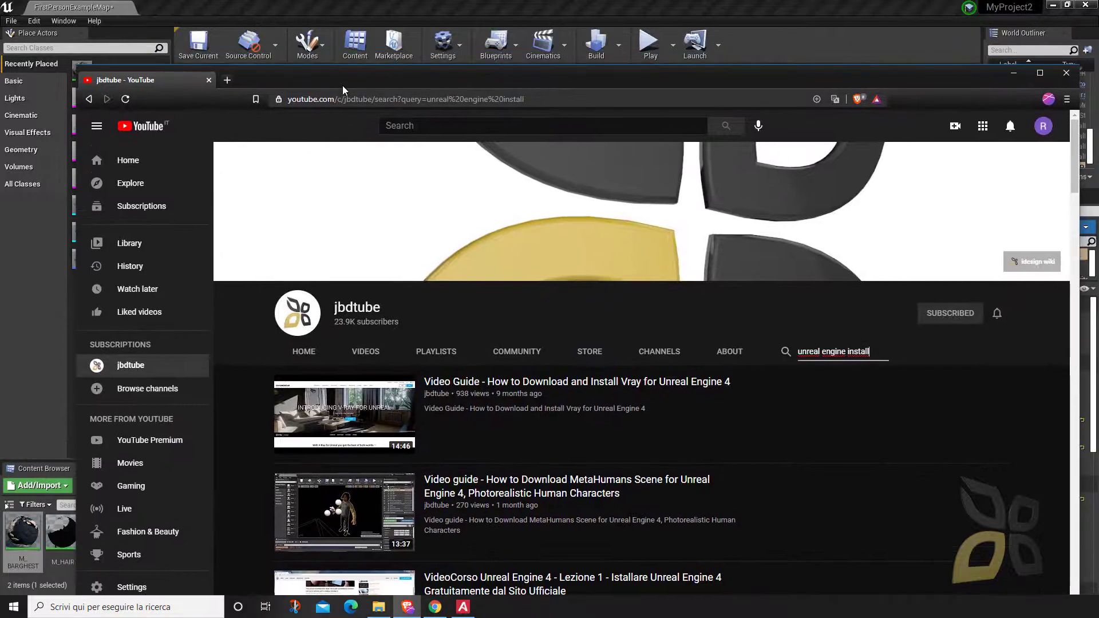
left_click(228, 80)
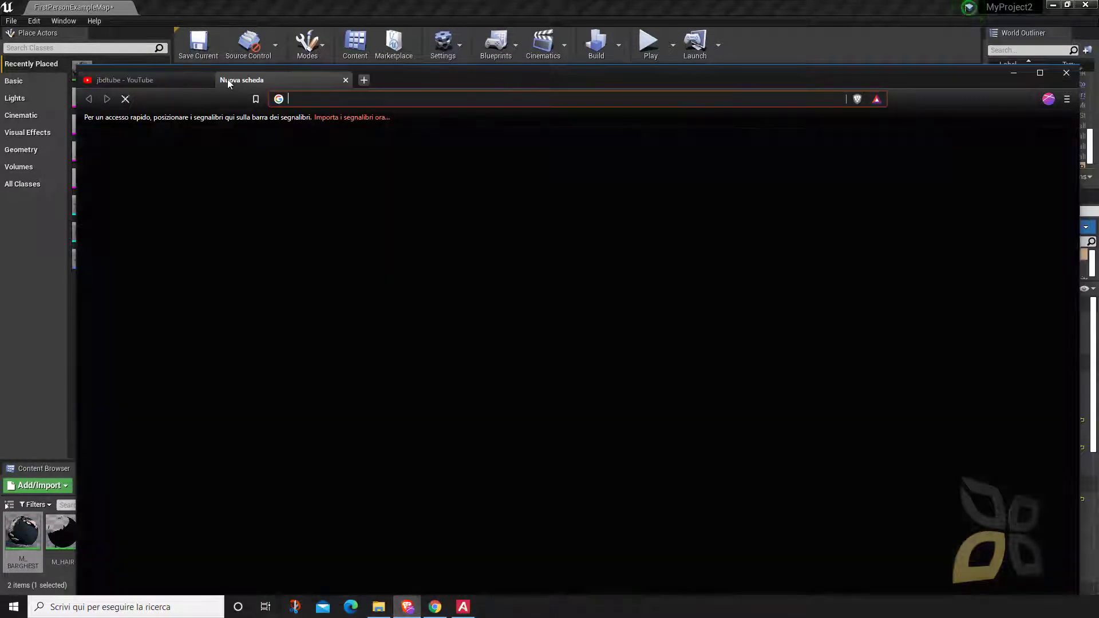
type("epic games launcher")
key("Return")
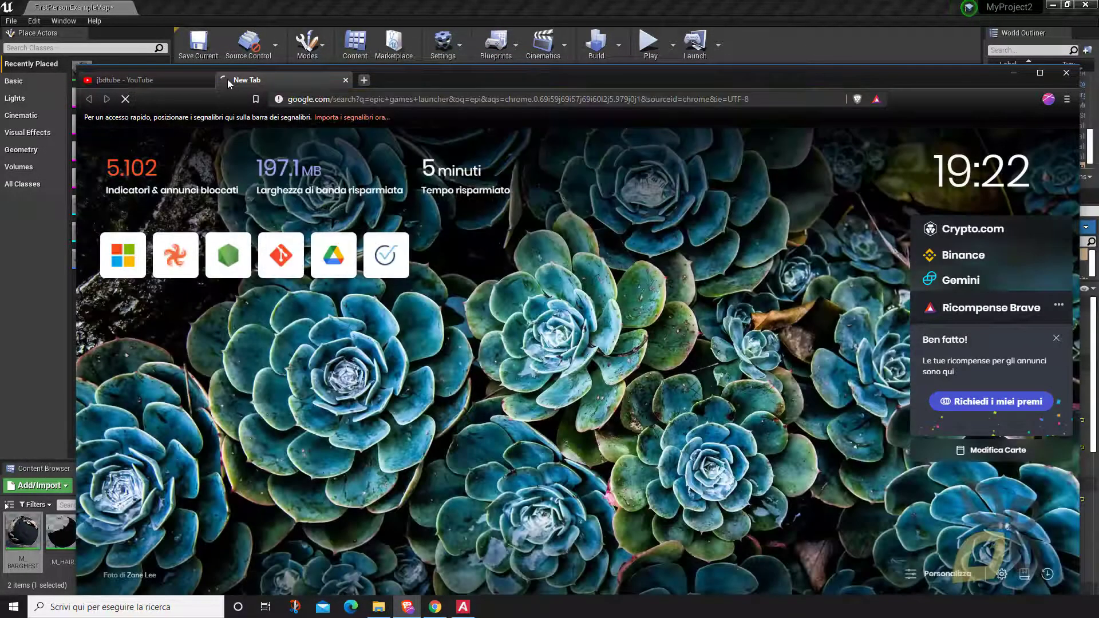
left_click(243, 232)
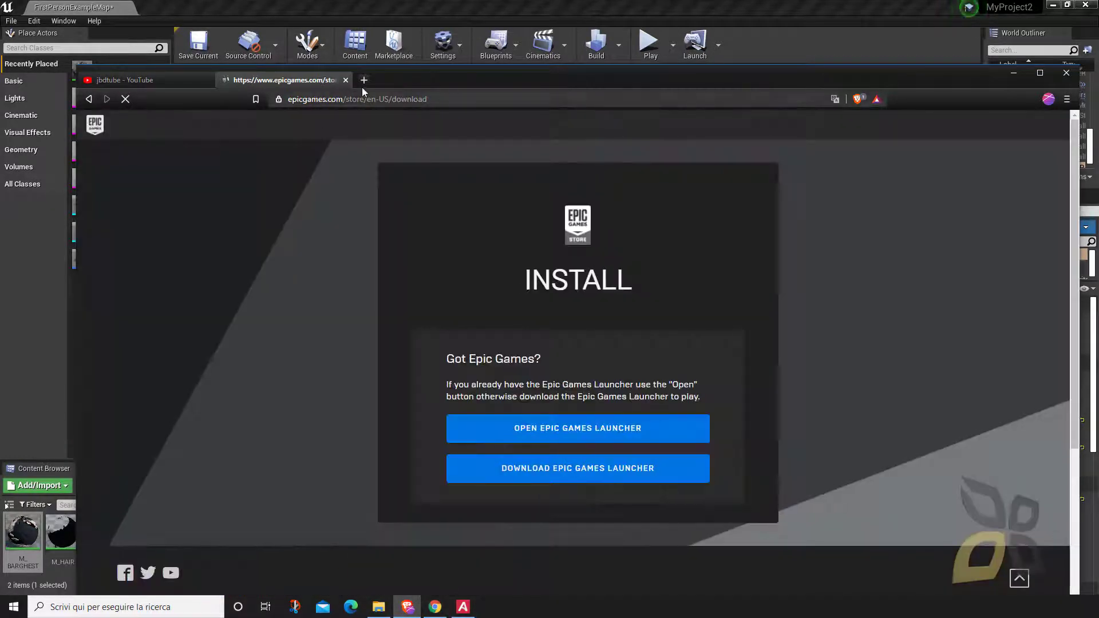
- Search the web for "blender" in a new browser tab
left_click(364, 80)
type("blender")
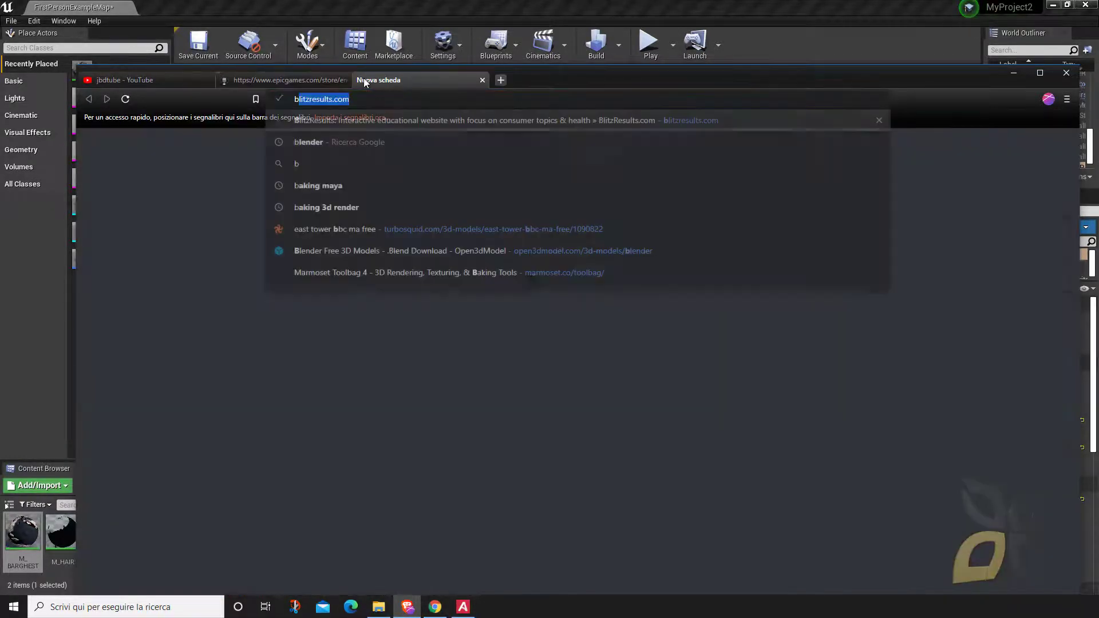
key("Return")
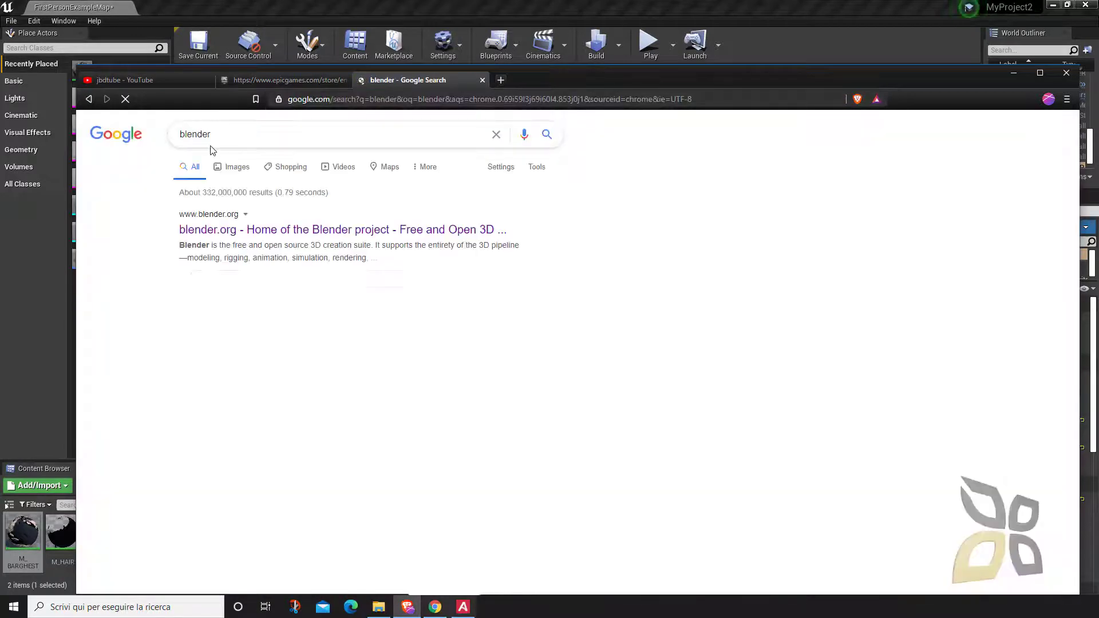
- Open the ArmorPaint website at armorpaint.org/index.html in another new browser tab
left_click(503, 79)
type("armorpaint.org/index.html")
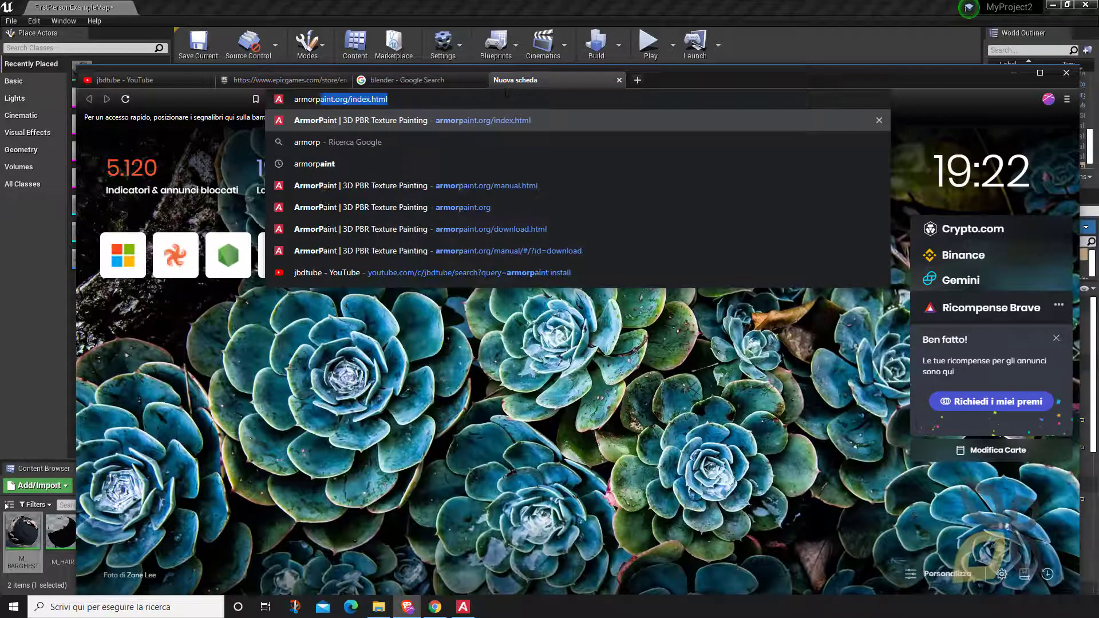
key("Return")
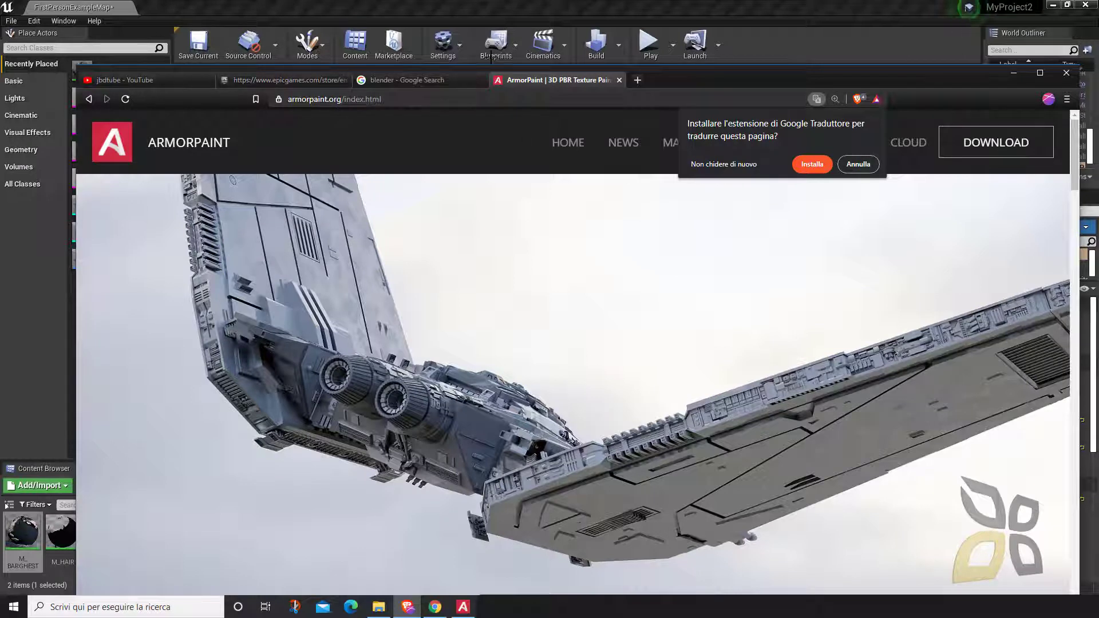
- Return to the jbdtube channel page, minimize the browser and start the Epic Games Launcher
left_click(135, 81)
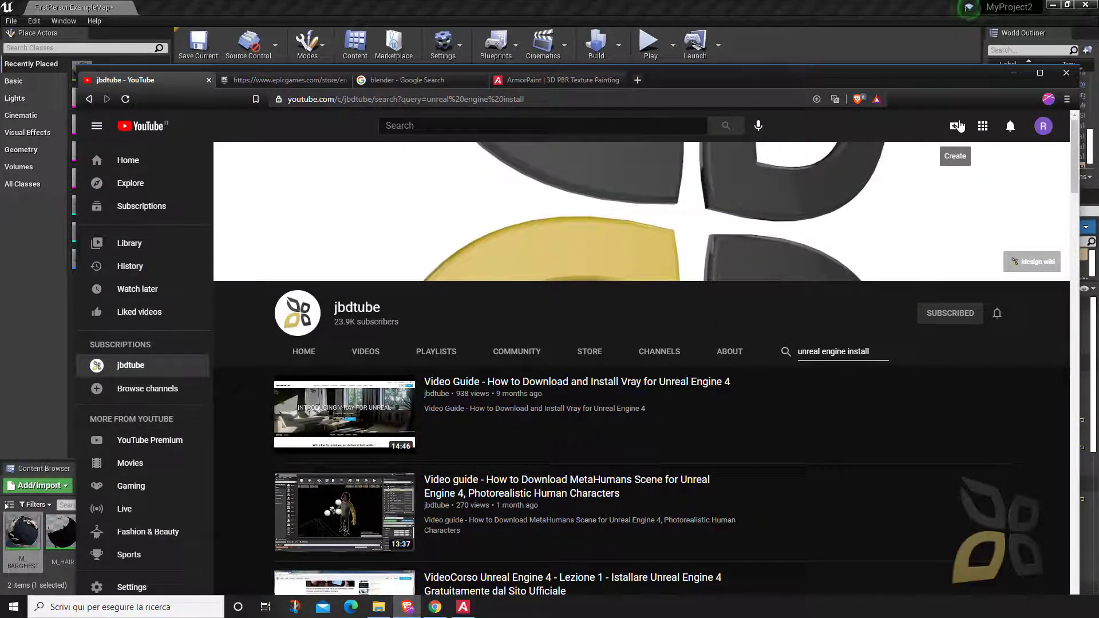
left_click(1013, 73)
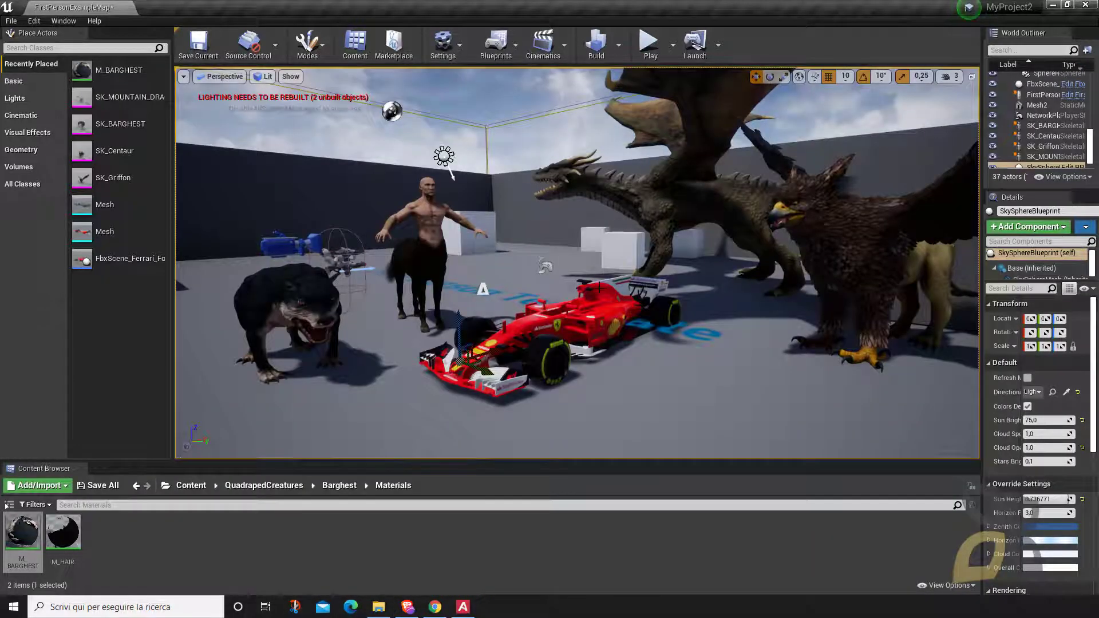
left_click(6, 609)
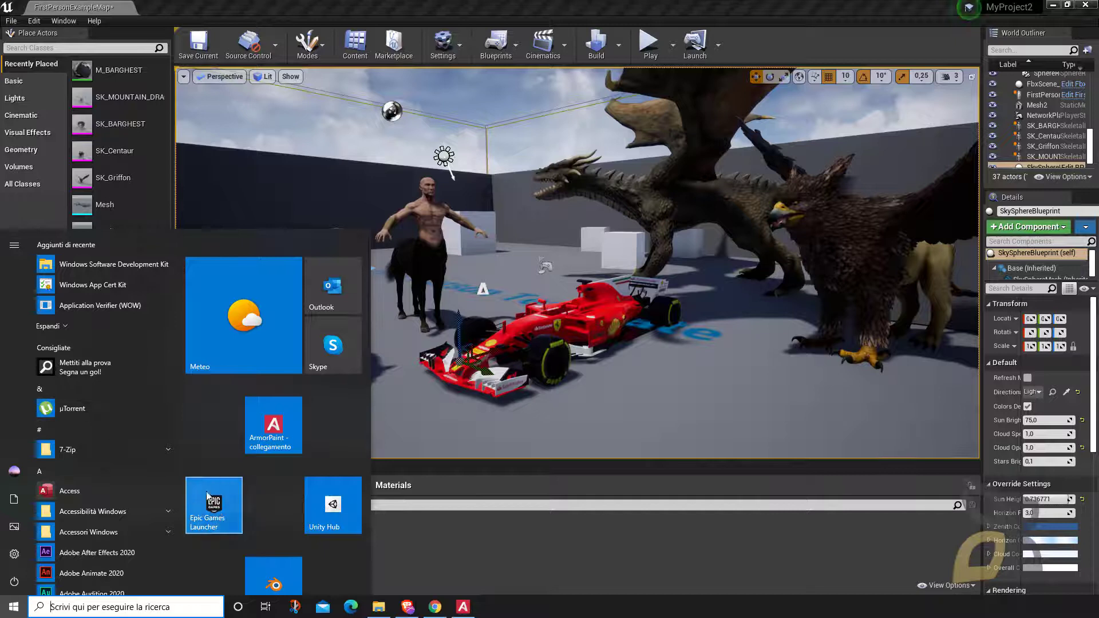
left_click(207, 508)
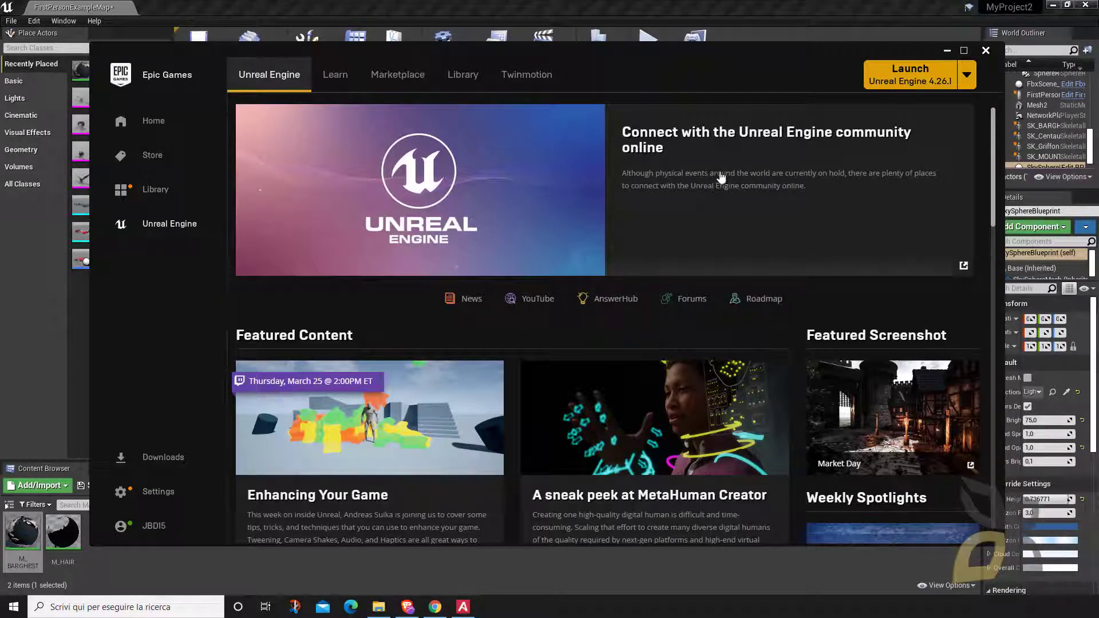
- Open the Unreal Engine Marketplace in the launcher and reposition its window over the editor
left_click(405, 85)
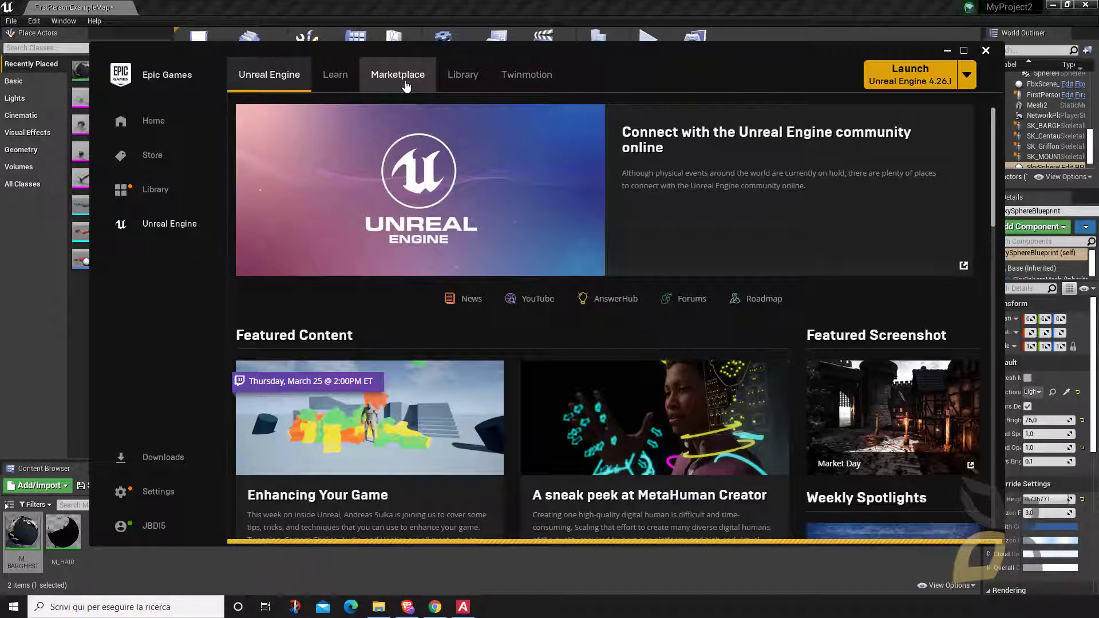
left_click_drag(570, 67, 539, 498)
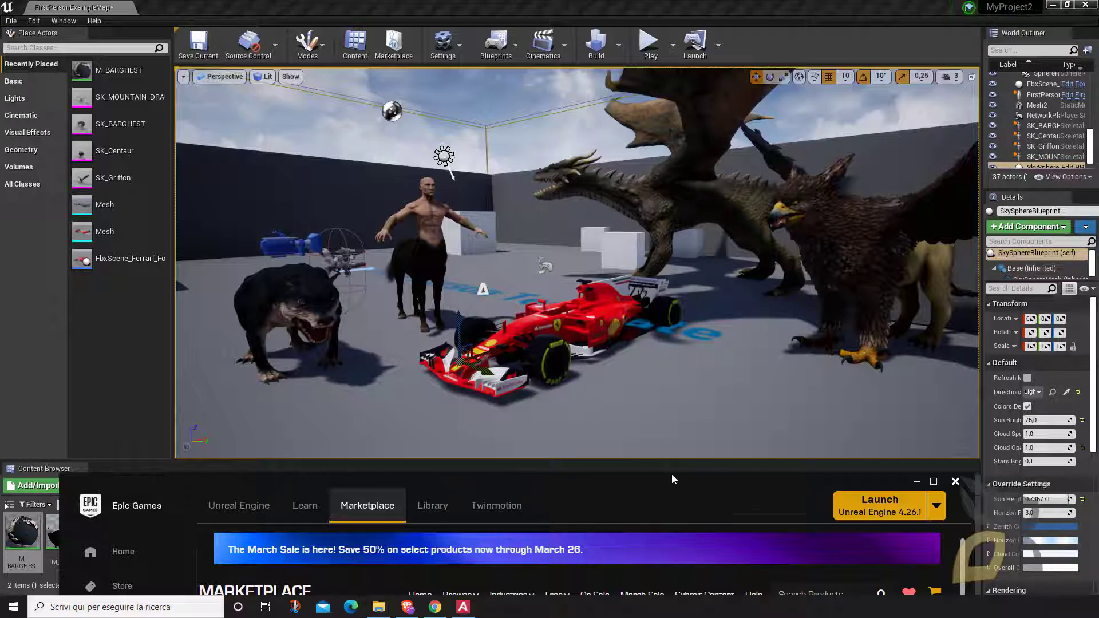
left_click_drag(706, 482, 734, 67)
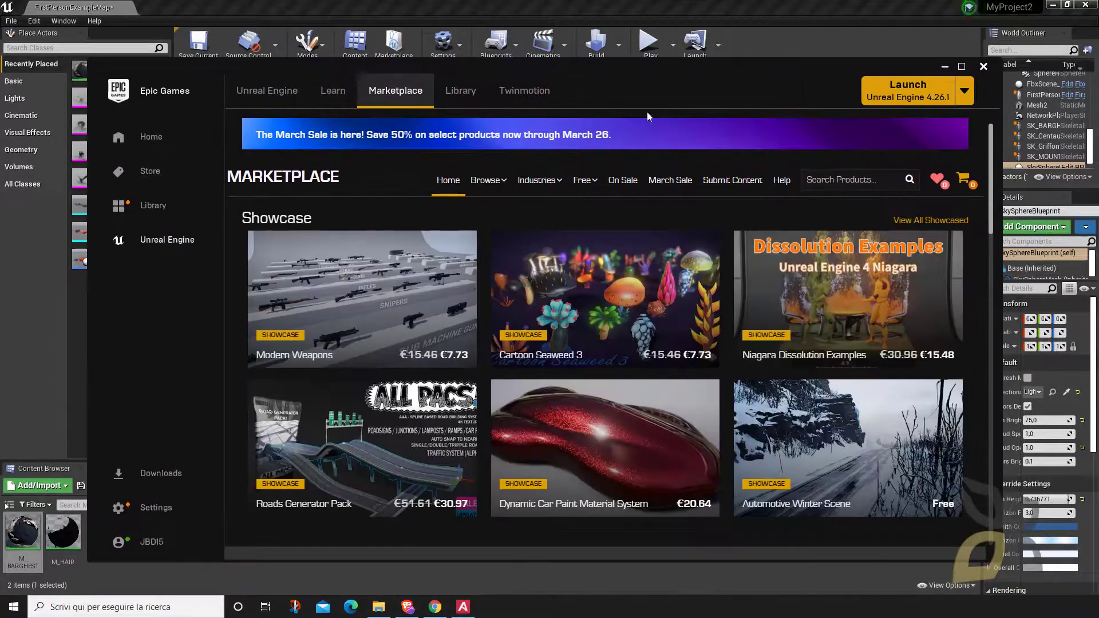
left_click_drag(609, 71, 606, 60)
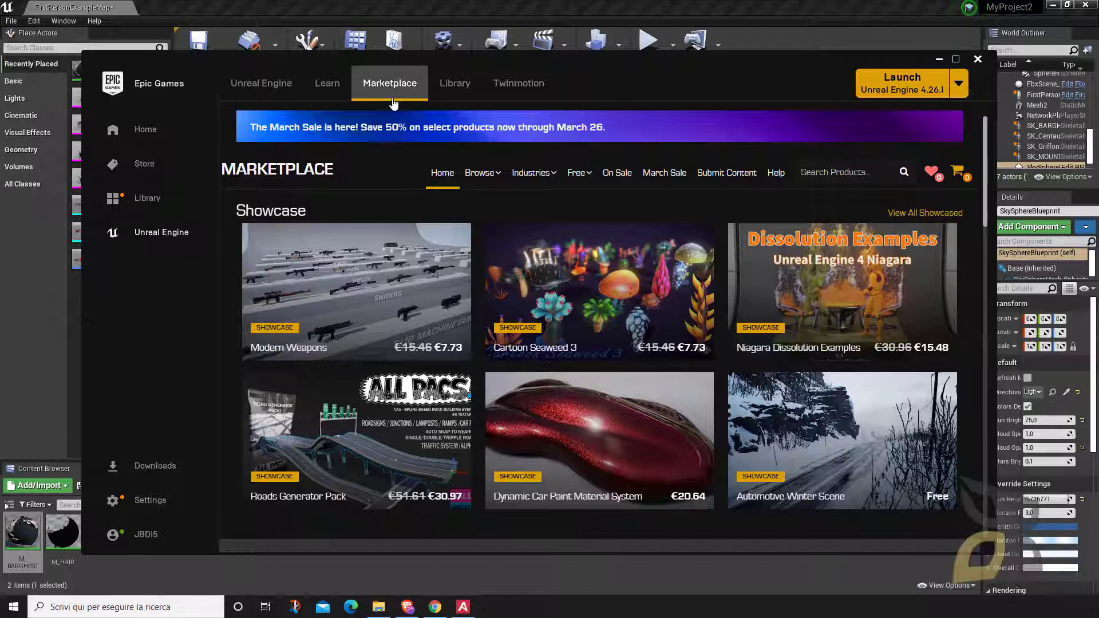
- Show the Marketplace's free products and browse the free Epic Games Content collection
left_click(585, 178)
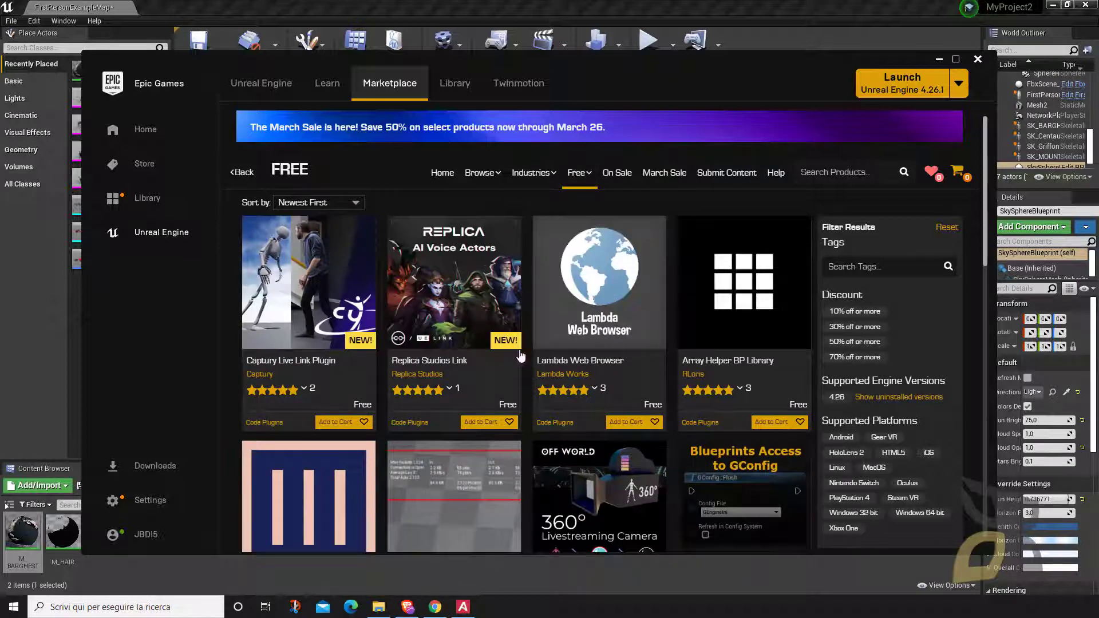
scroll(539, 352, "down", 5)
scroll(543, 346, "up", 2)
mouse_move(578, 173)
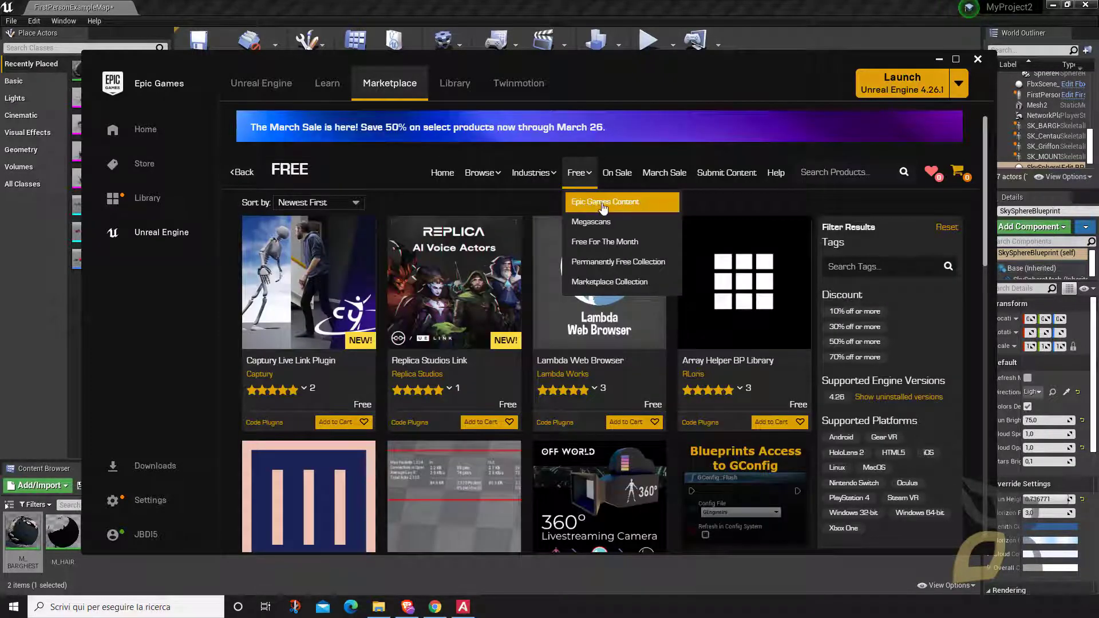
left_click(590, 208)
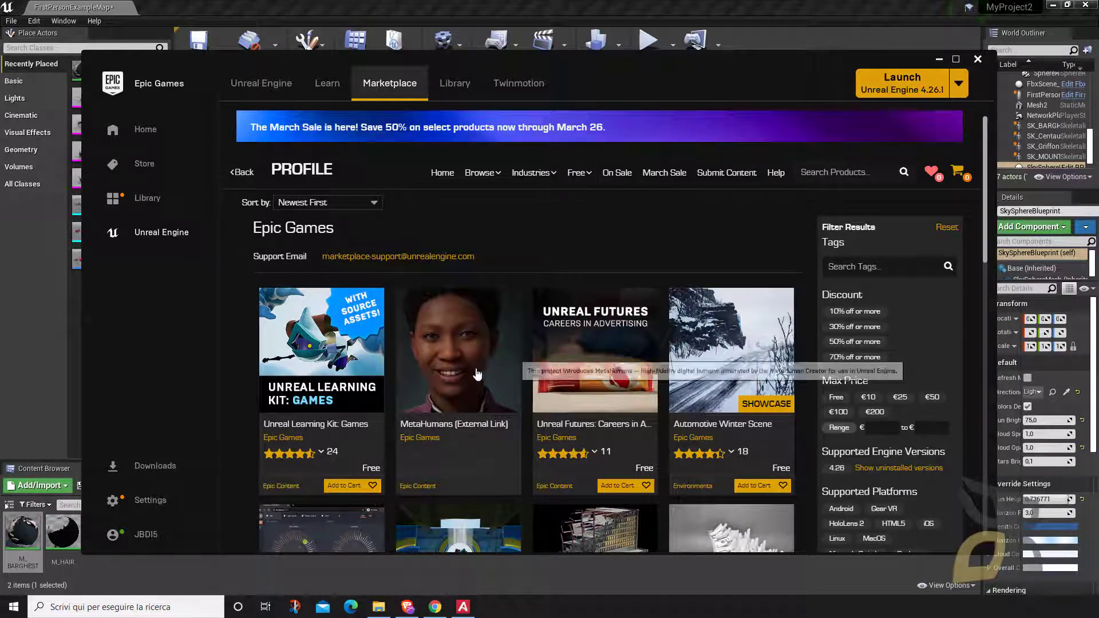
left_click_drag(571, 63, 562, 39)
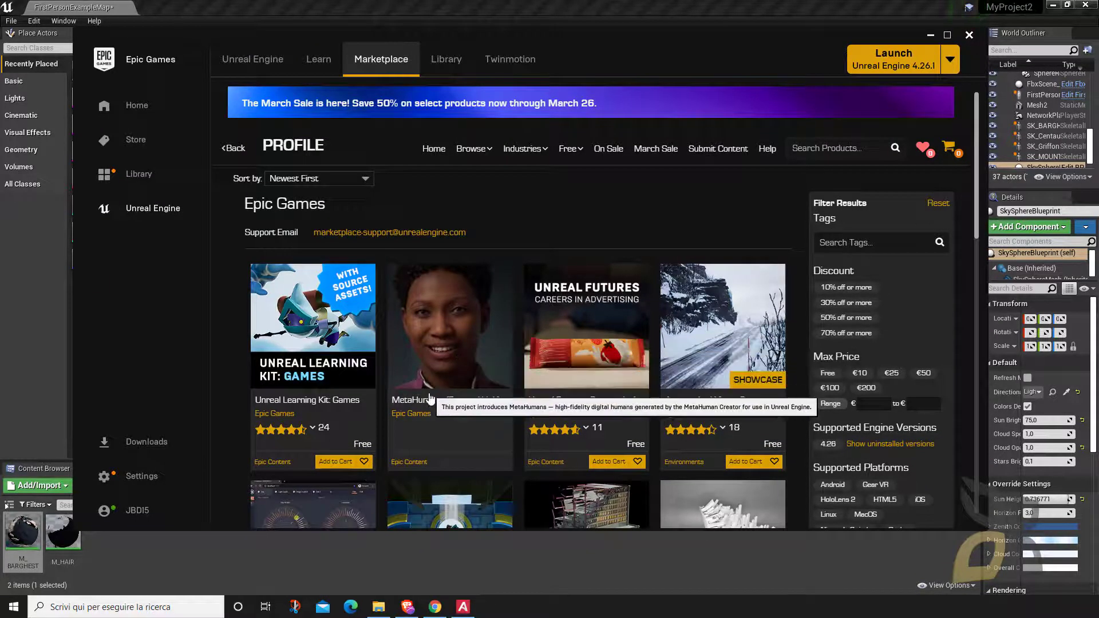
scroll(415, 498, "down", 2)
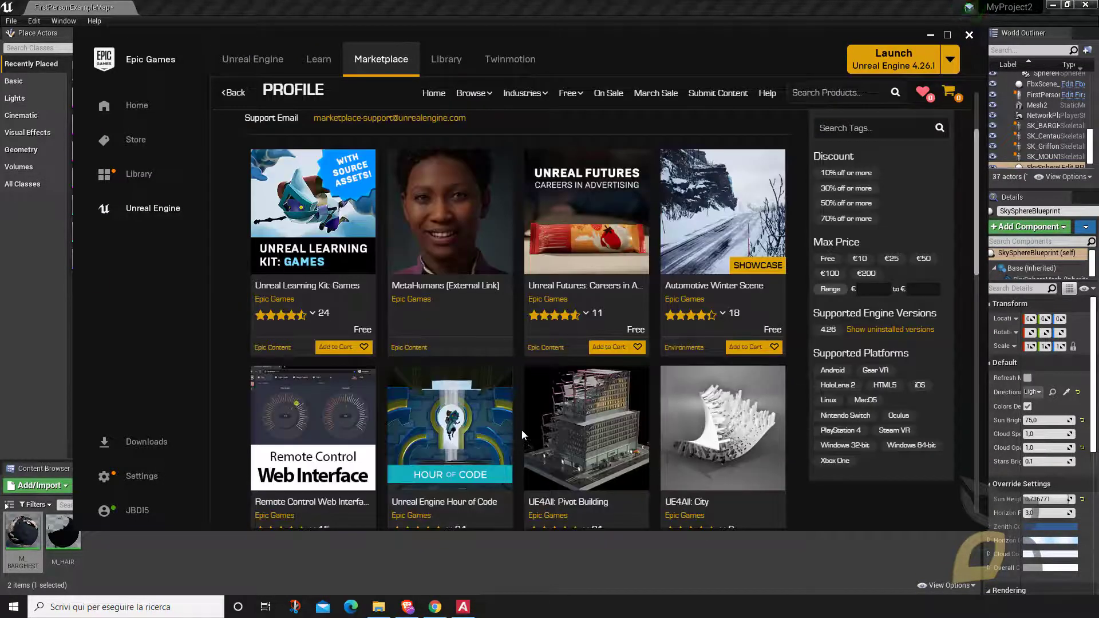
scroll(462, 398, "up", 2)
- Filter all free Marketplace products by the LOW POLY tag and locate the Quadruped Fantasy Creatures pack
mouse_move(568, 150)
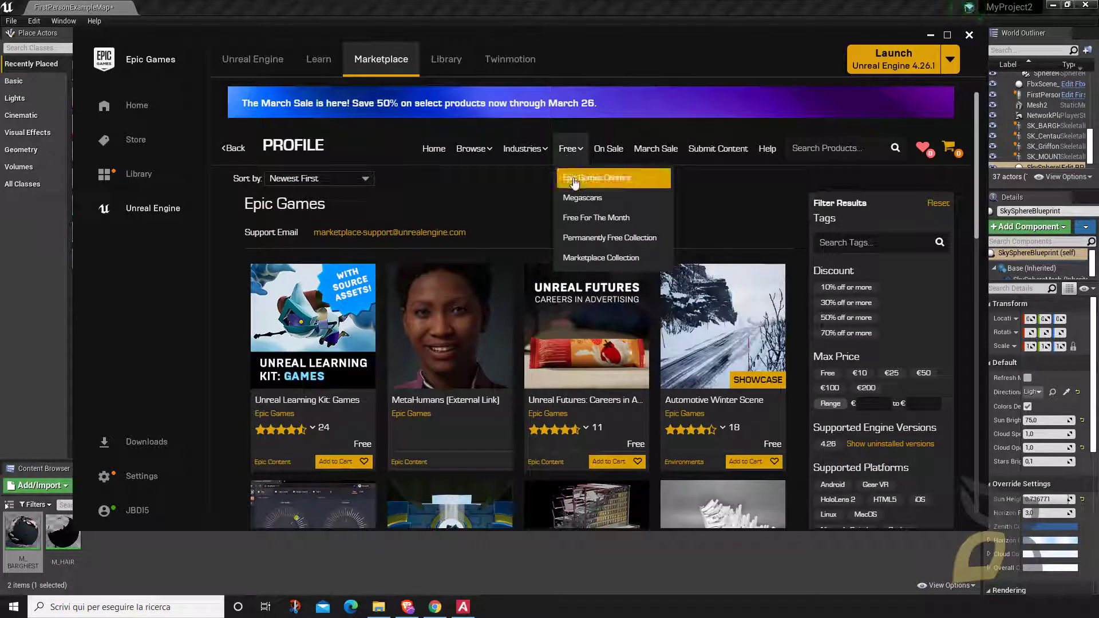
left_click(571, 151)
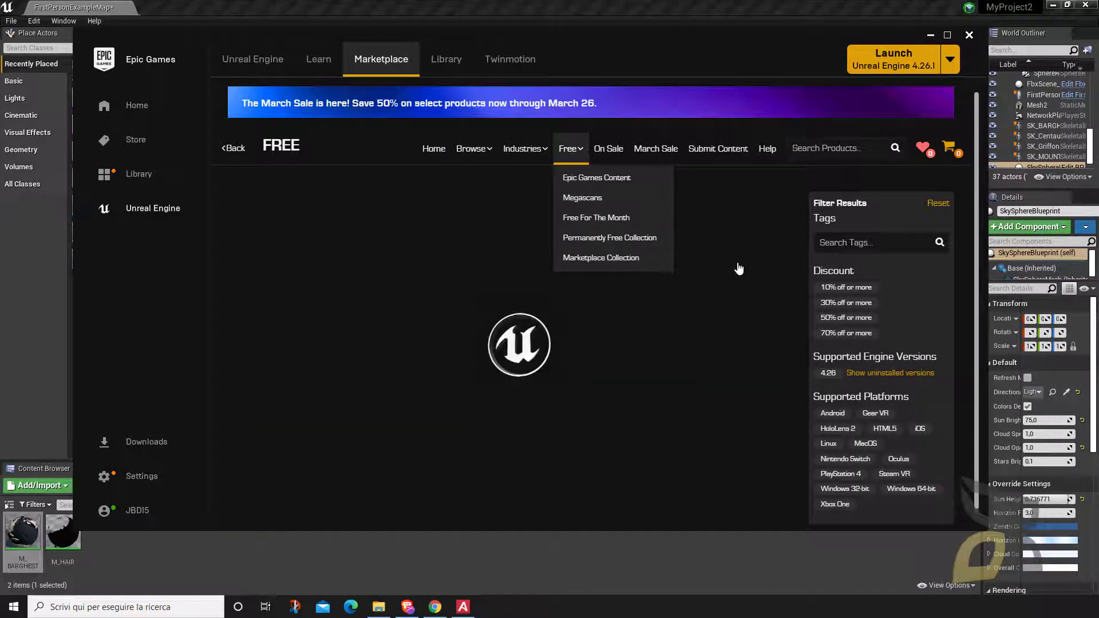
left_click(847, 242)
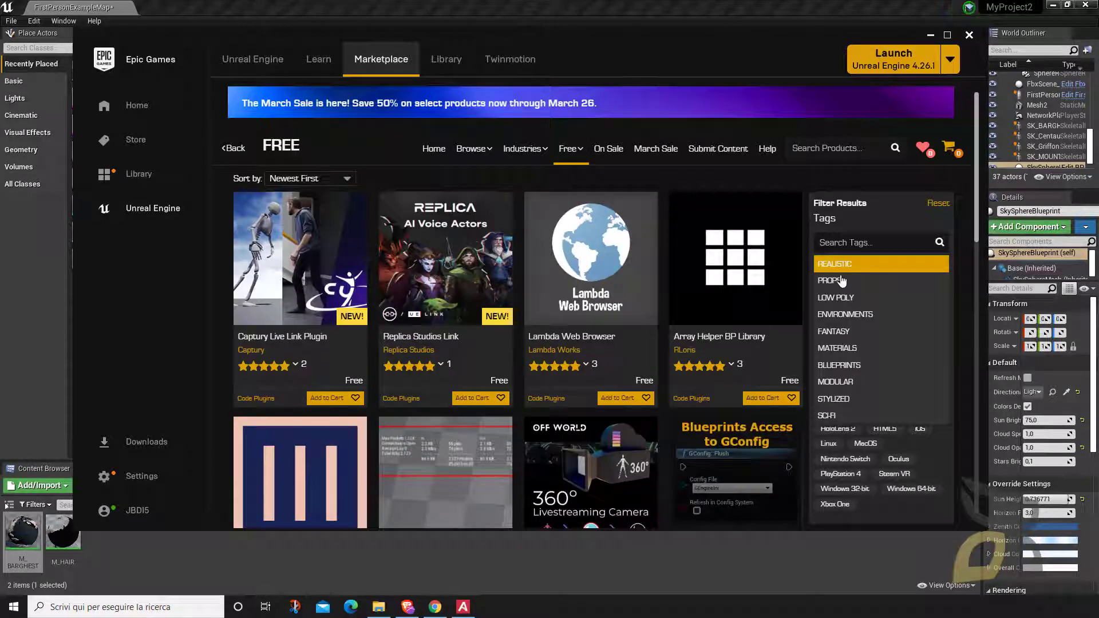
left_click(834, 297)
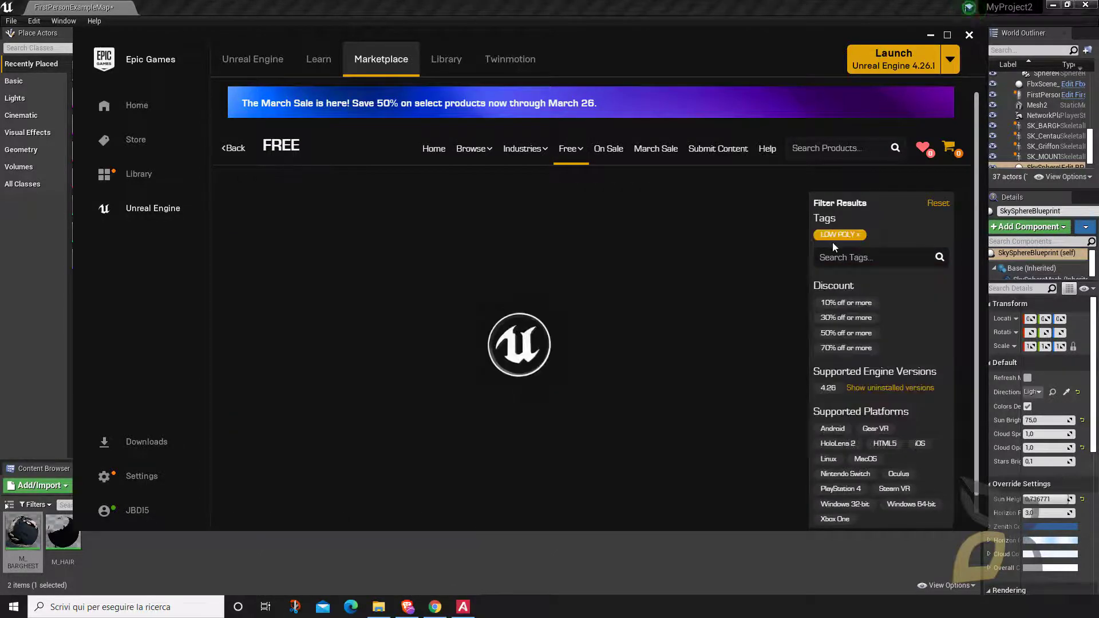
scroll(396, 304, "down", 5)
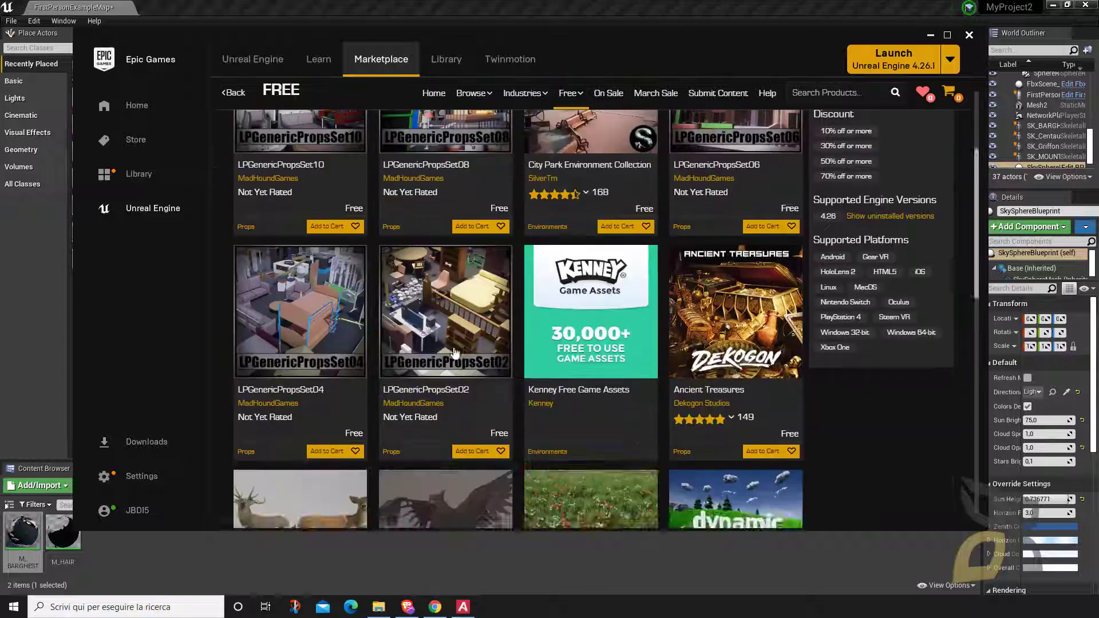
scroll(430, 455, "down", 1)
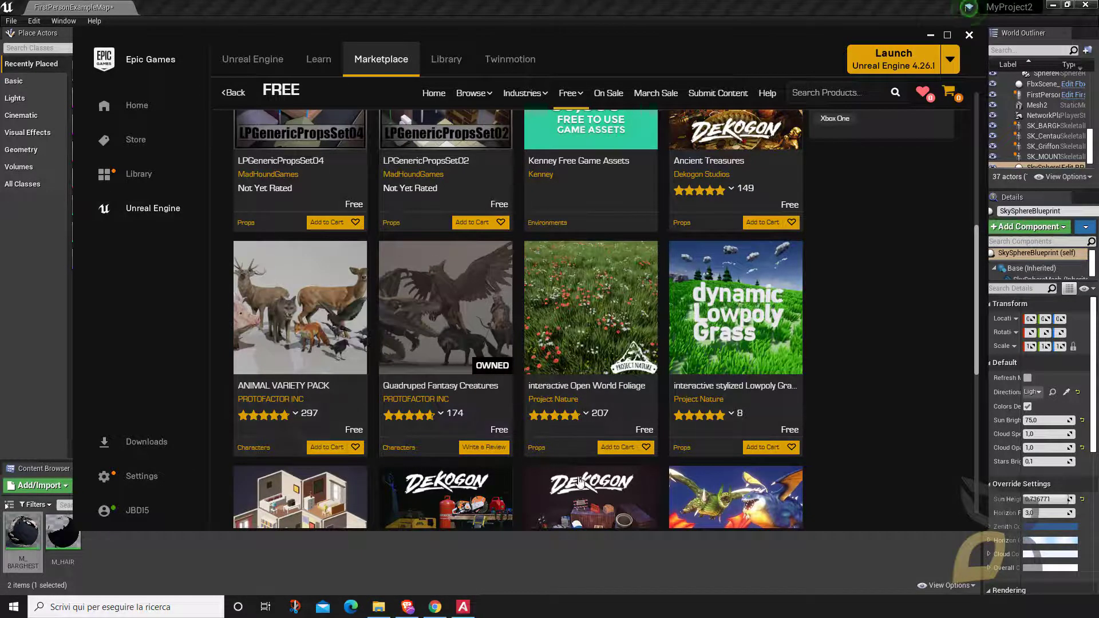
scroll(731, 383, "up", 1)
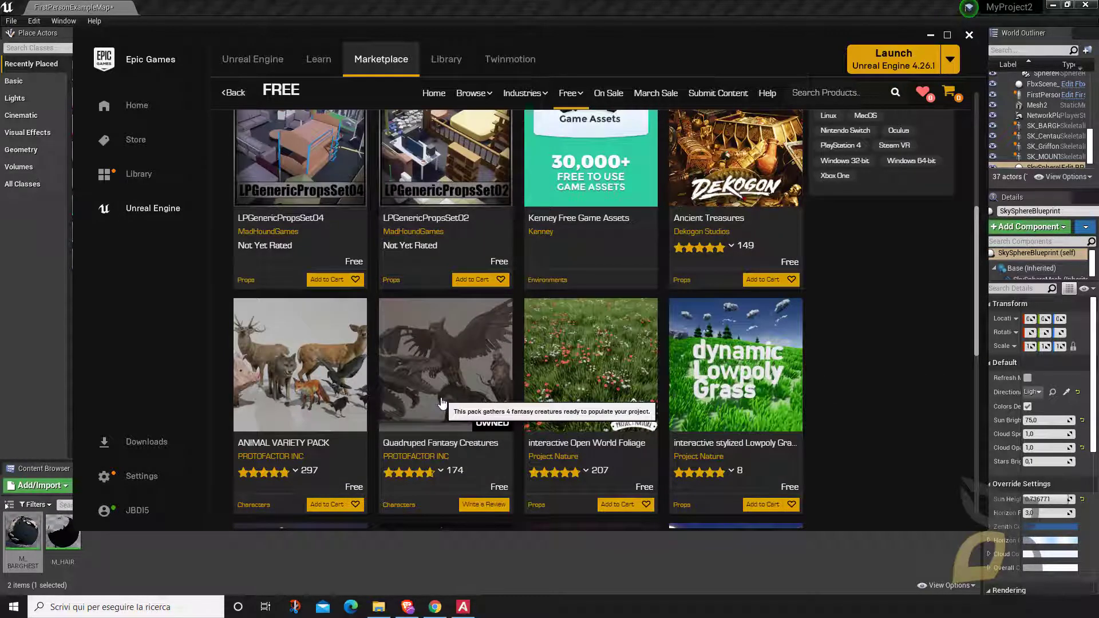
scroll(455, 311, "up", 6)
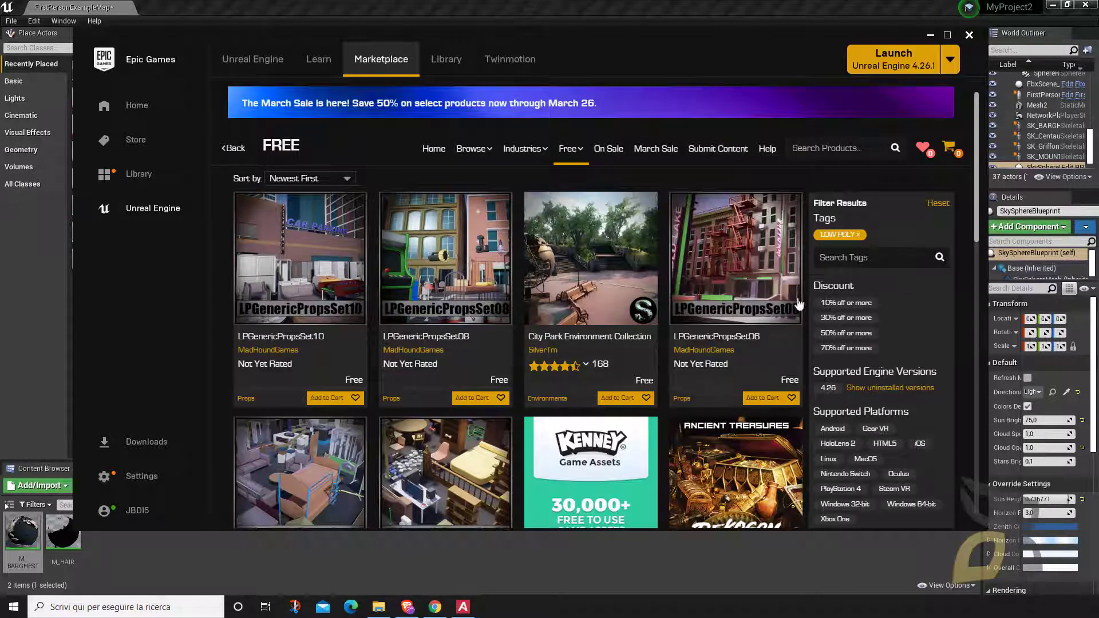
- Replace the LOW POLY tag filter with CHARACTER and browse the matching free character packs
left_click(858, 234)
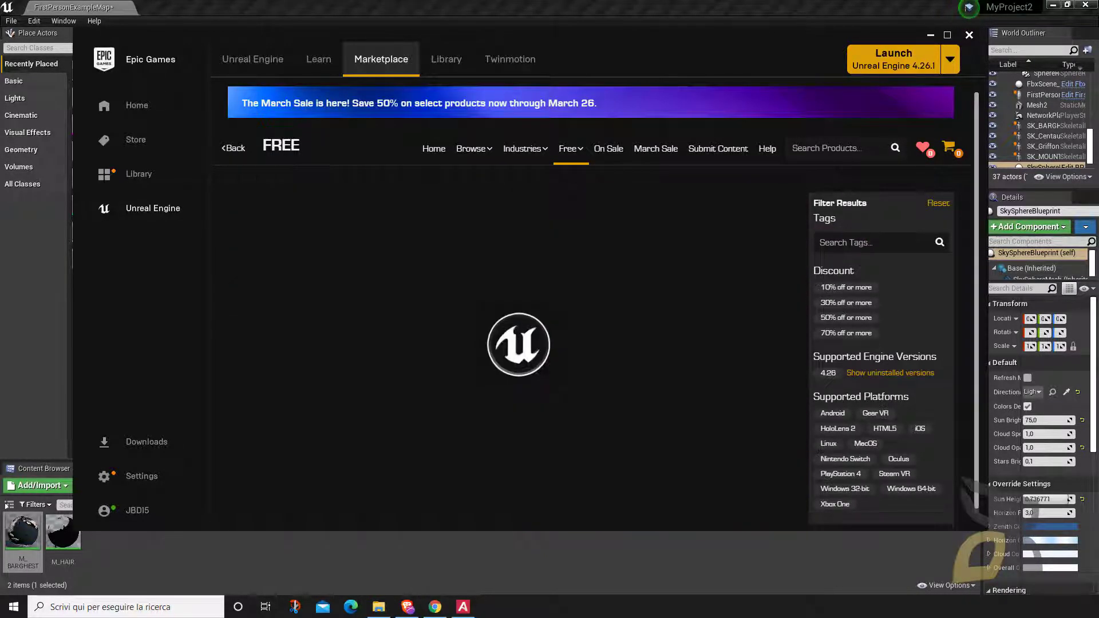
type("char")
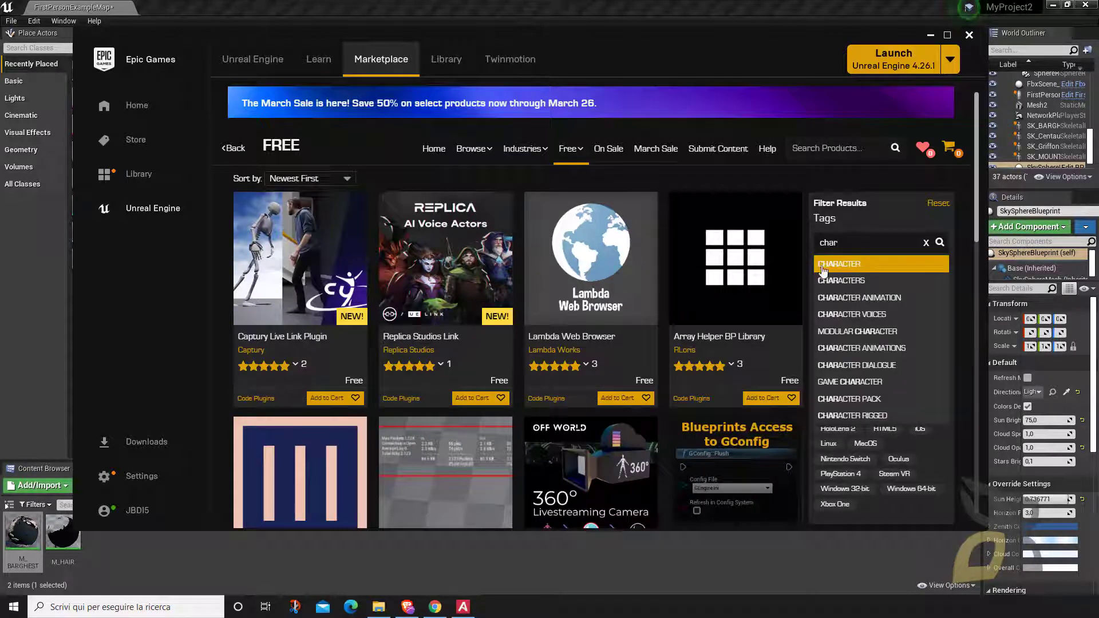
left_click(823, 264)
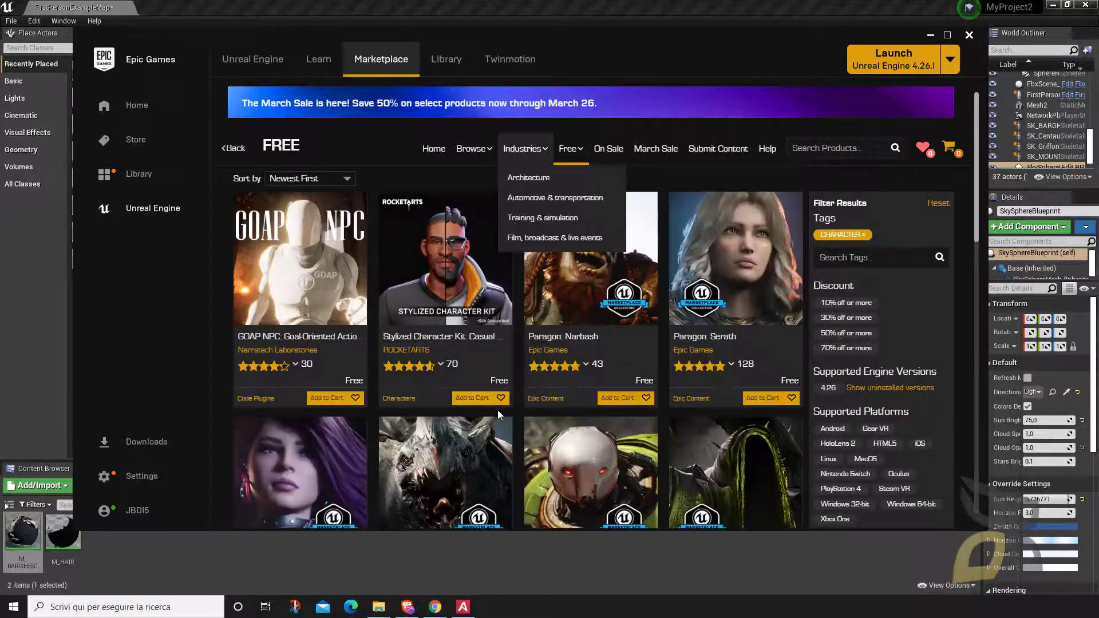
scroll(522, 304, "down", 3)
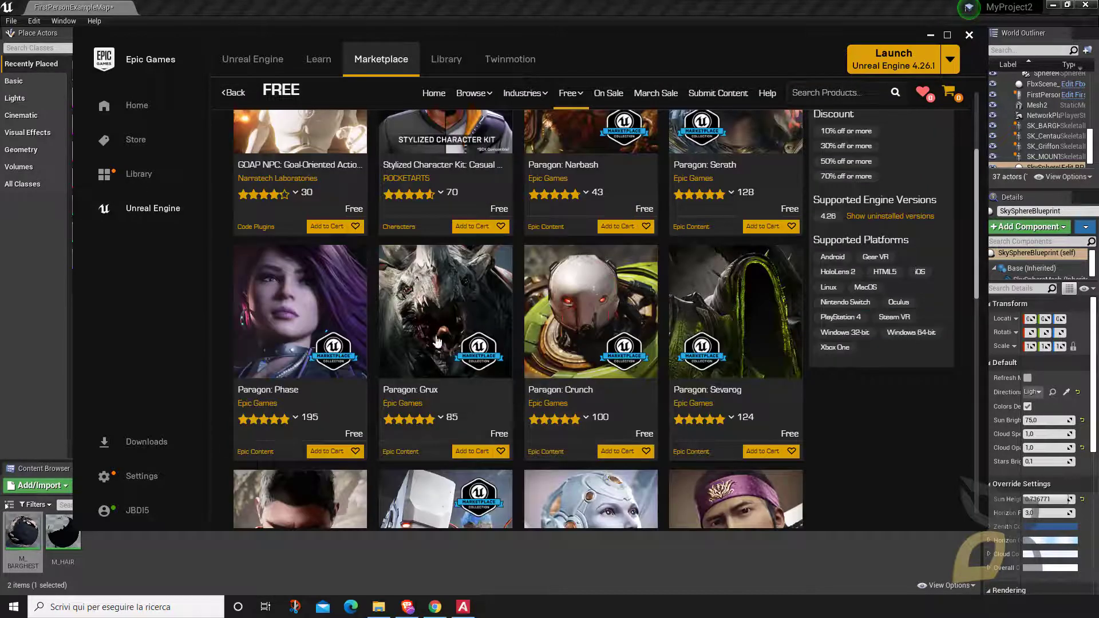
scroll(437, 342, "down", 8)
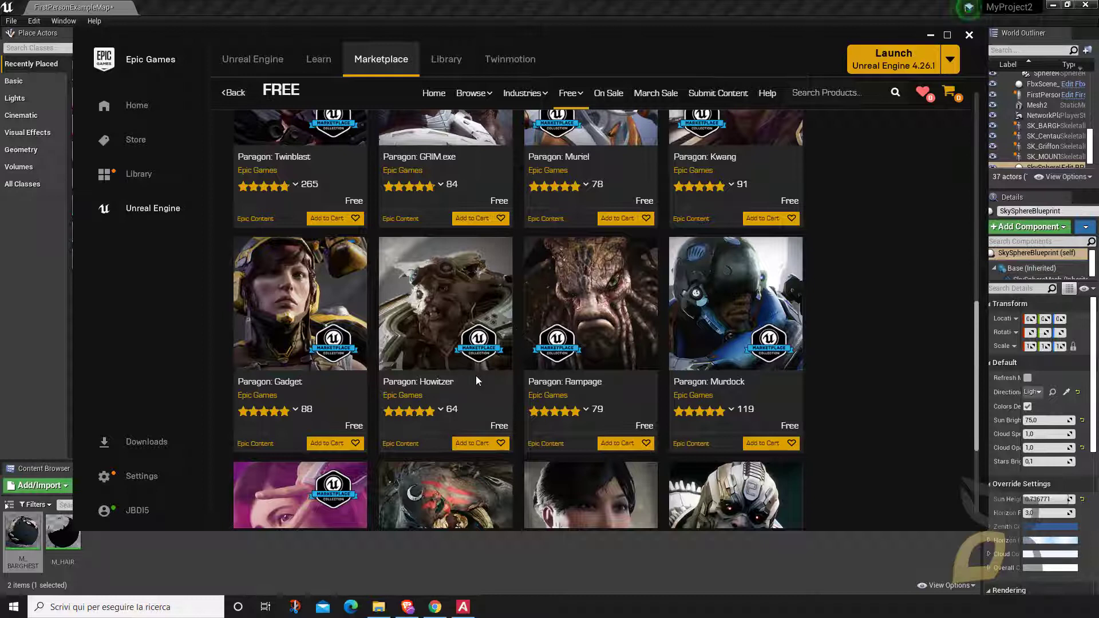
- Return to the launcher's Unreal Engine overview page, check the download tasks and close that list
left_click(252, 59)
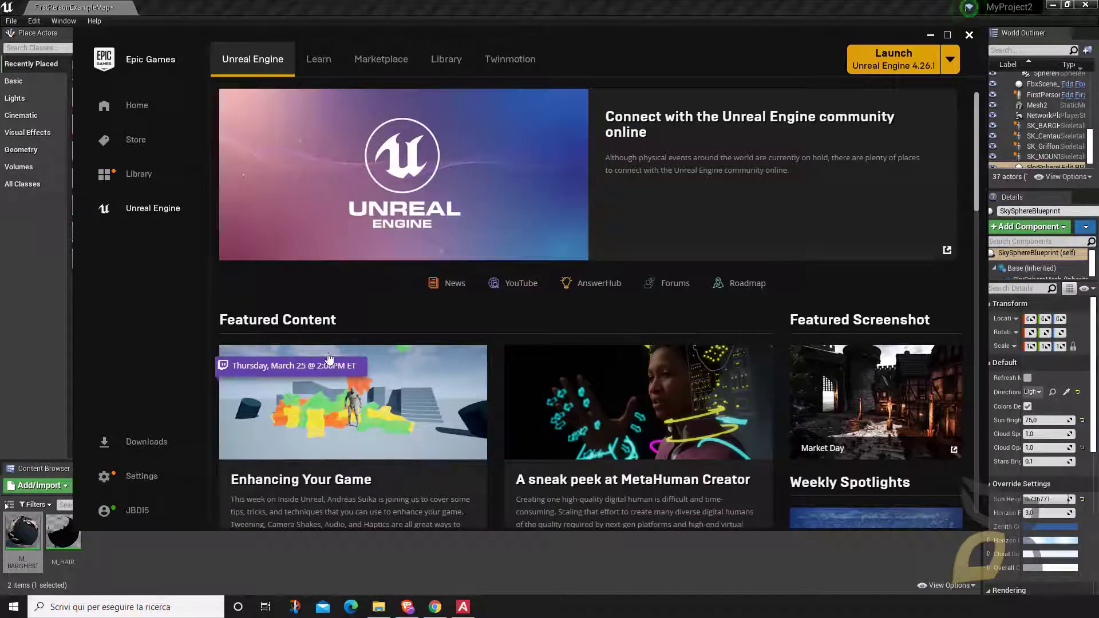
left_click(133, 446)
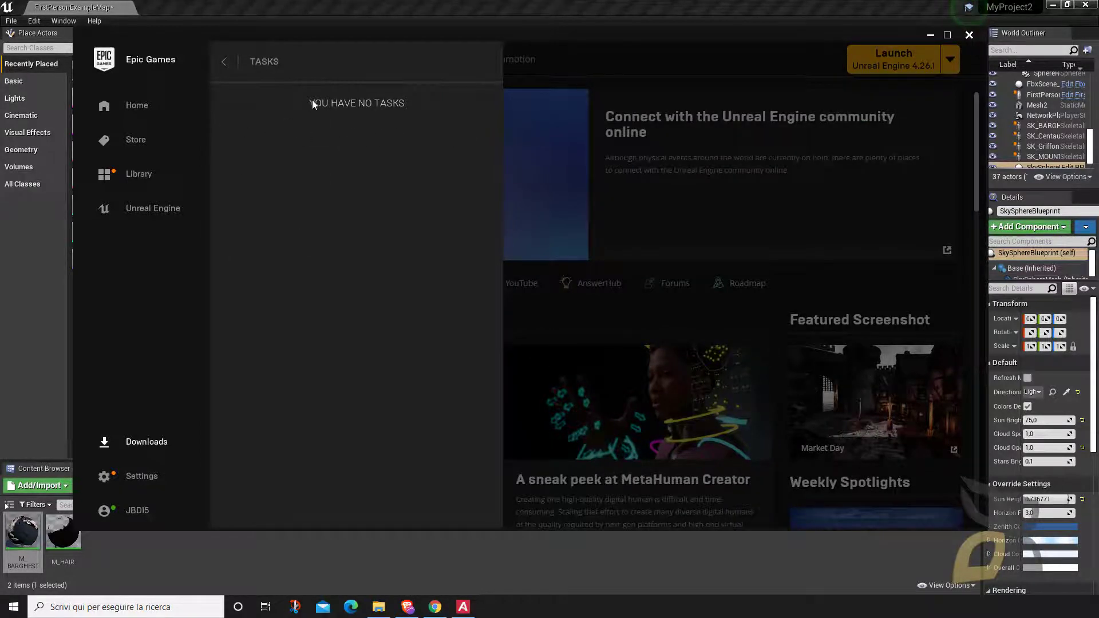
left_click(527, 74)
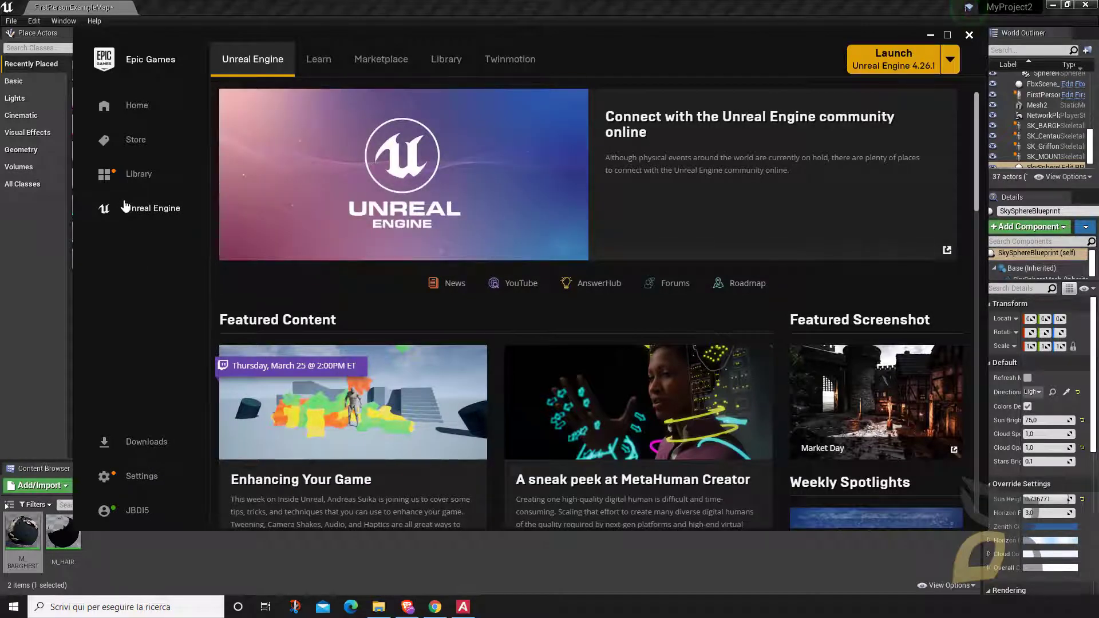
- Open the Unreal Engine library and look through the installed engine version, the projects and the vault's asset packs
left_click(447, 75)
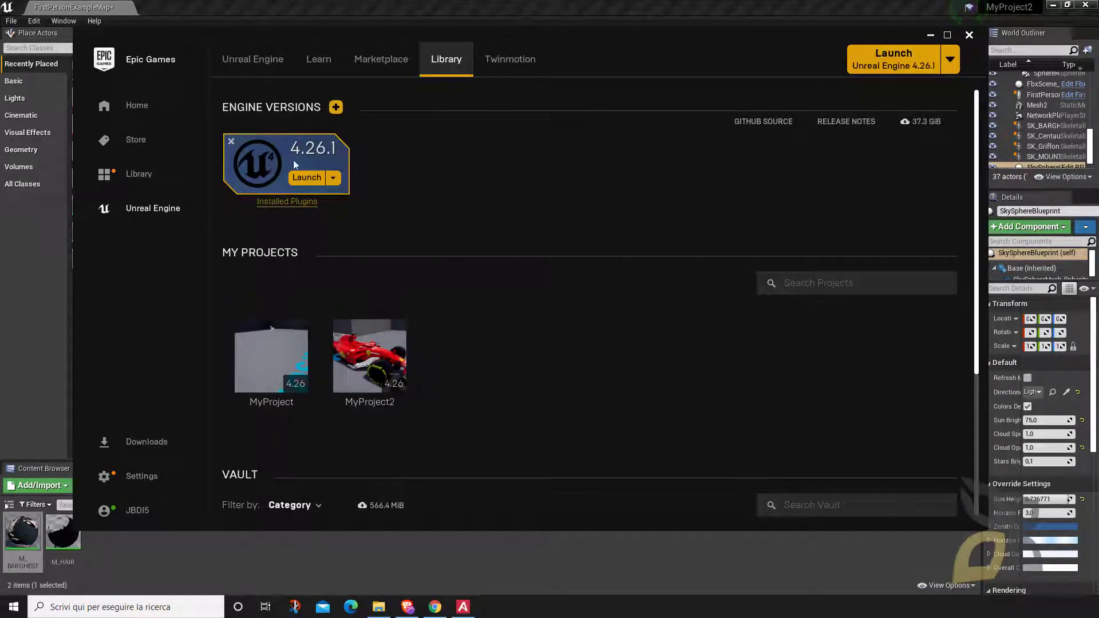
scroll(381, 242, "down", 2)
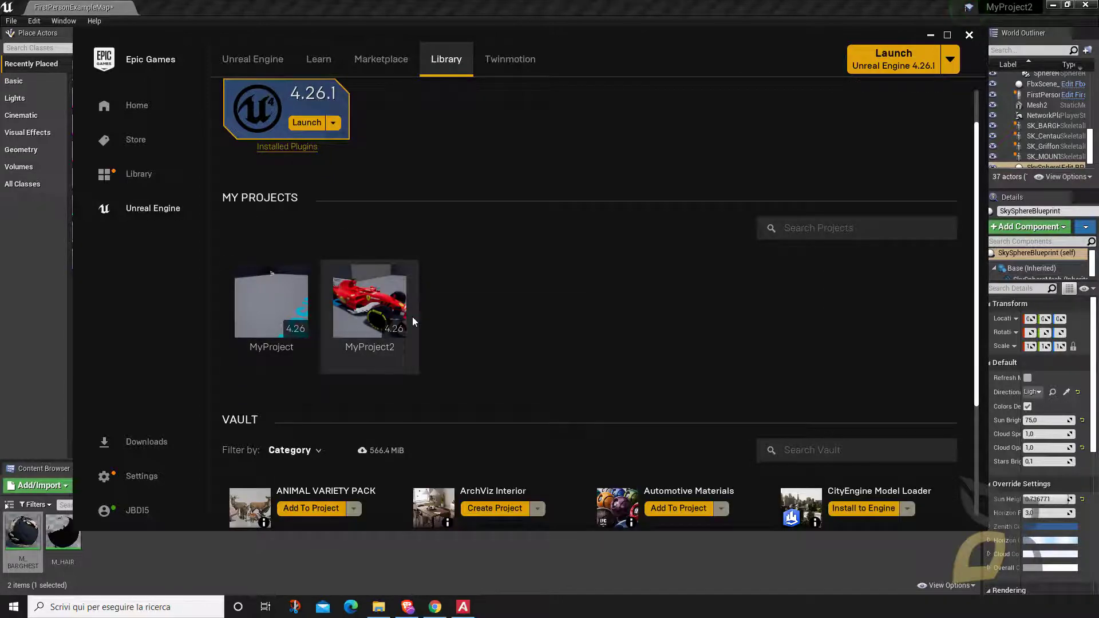
scroll(526, 252, "down", 3)
scroll(490, 238, "down", 4)
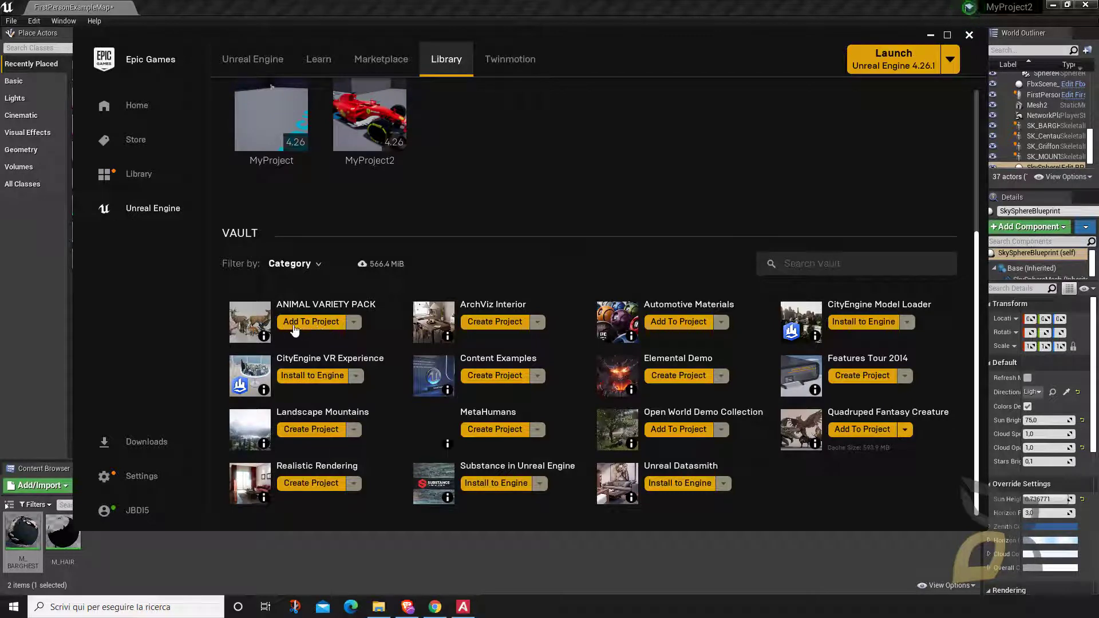
scroll(302, 343, "up", 1)
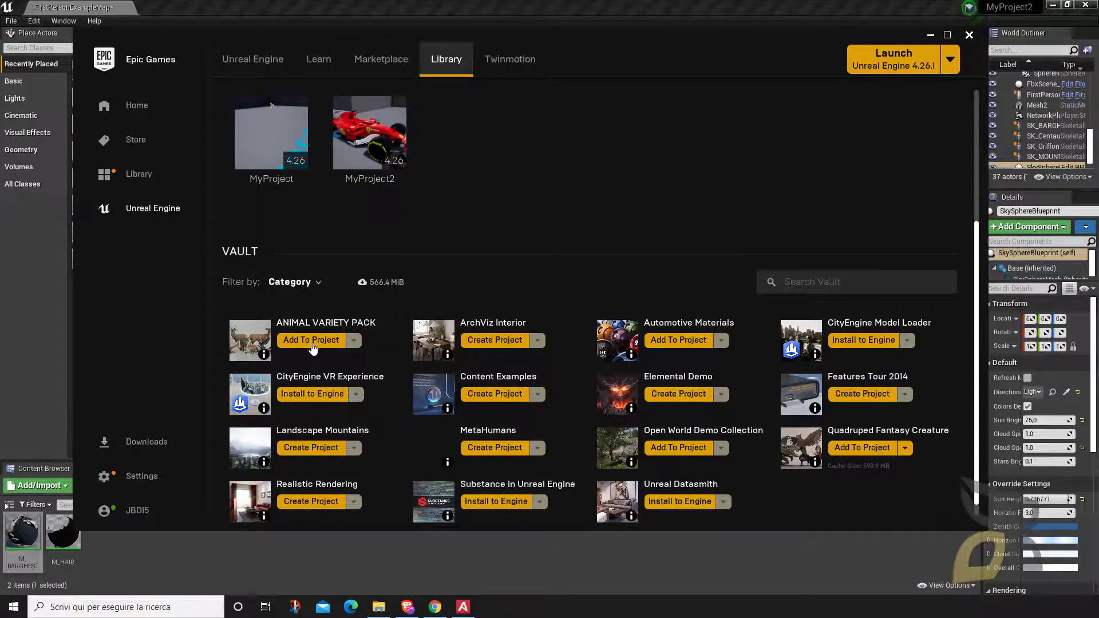
scroll(301, 338, "up", 1)
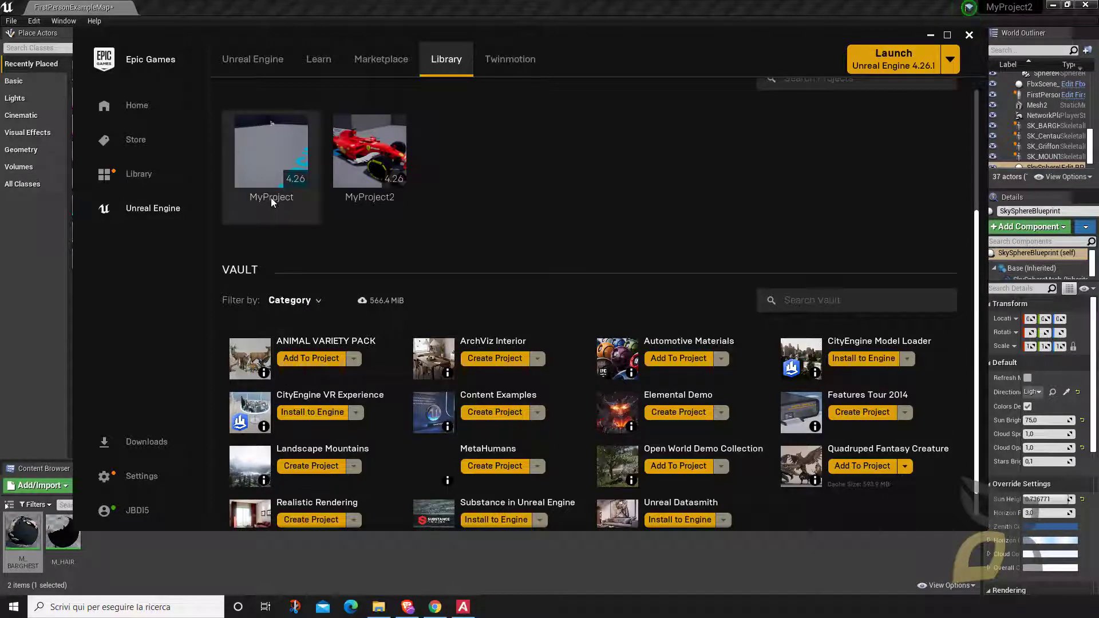
- Add the ANIMAL VARIETY PACK from the vault to the MyProject2 project
left_click(297, 366)
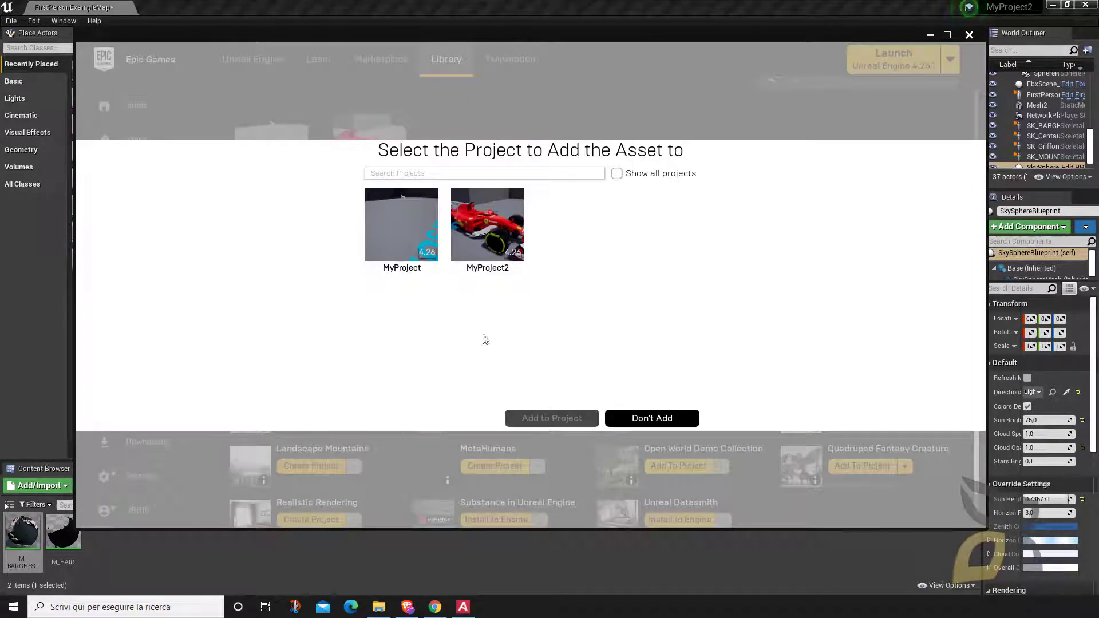
left_click(479, 228)
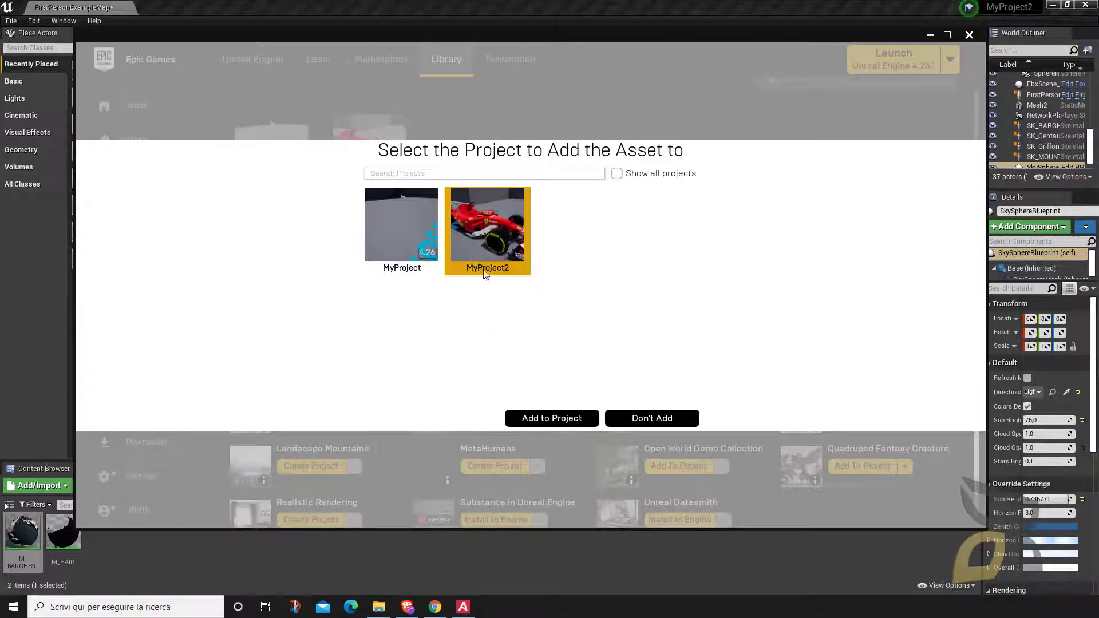
left_click(552, 419)
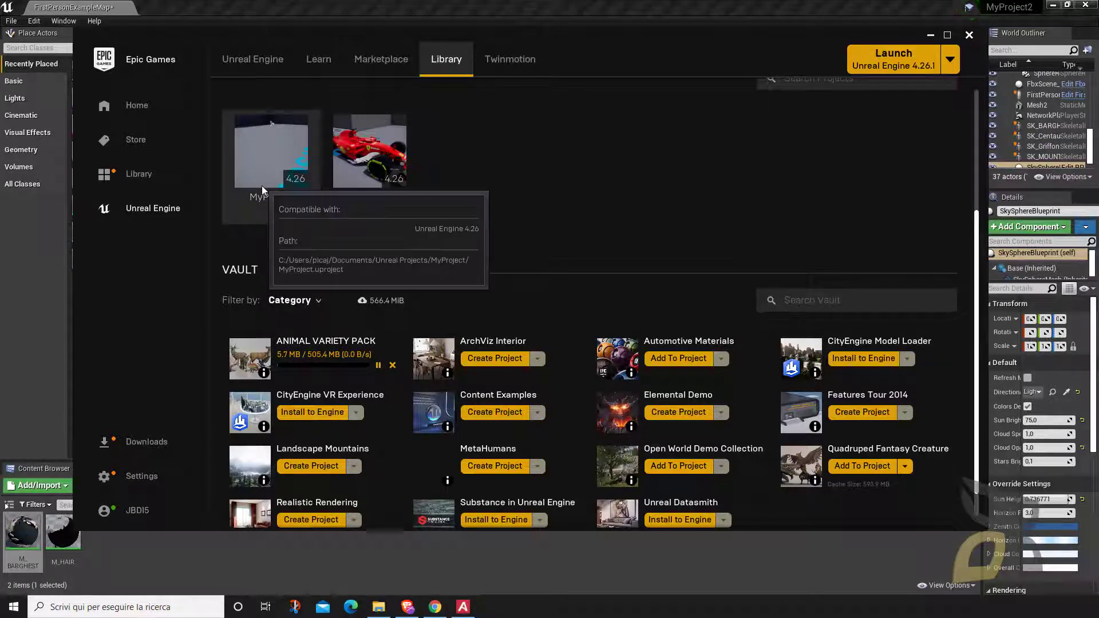
left_click(346, 177)
- Add the Quadruped Fantasy Creatures pack from the vault to the MyProject project
scroll(599, 343, "down", 1)
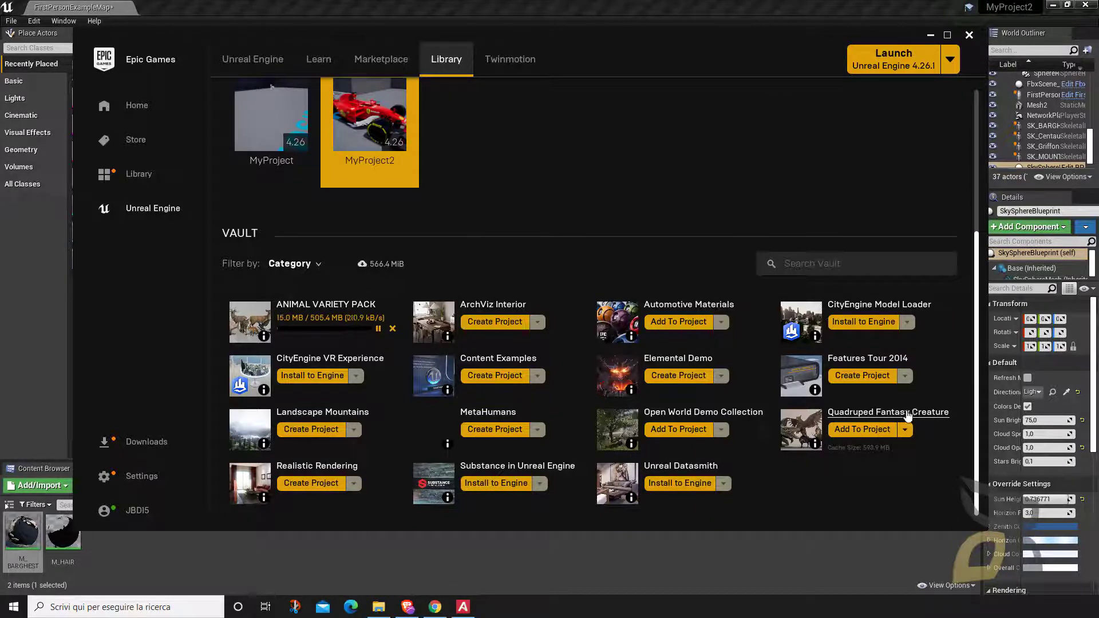
left_click(863, 430)
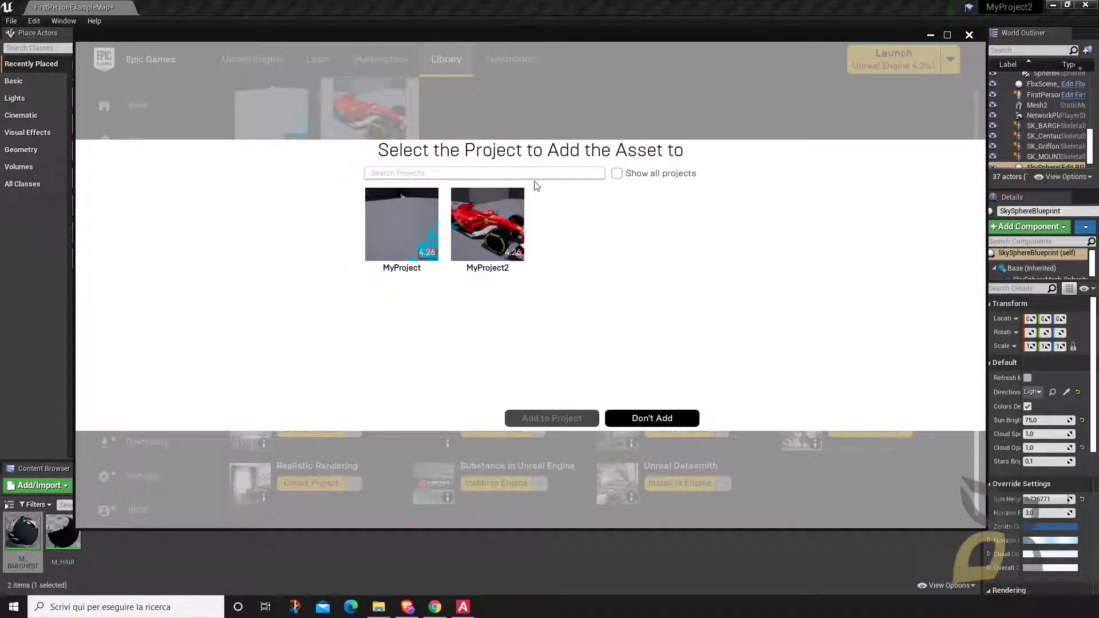
left_click(413, 223)
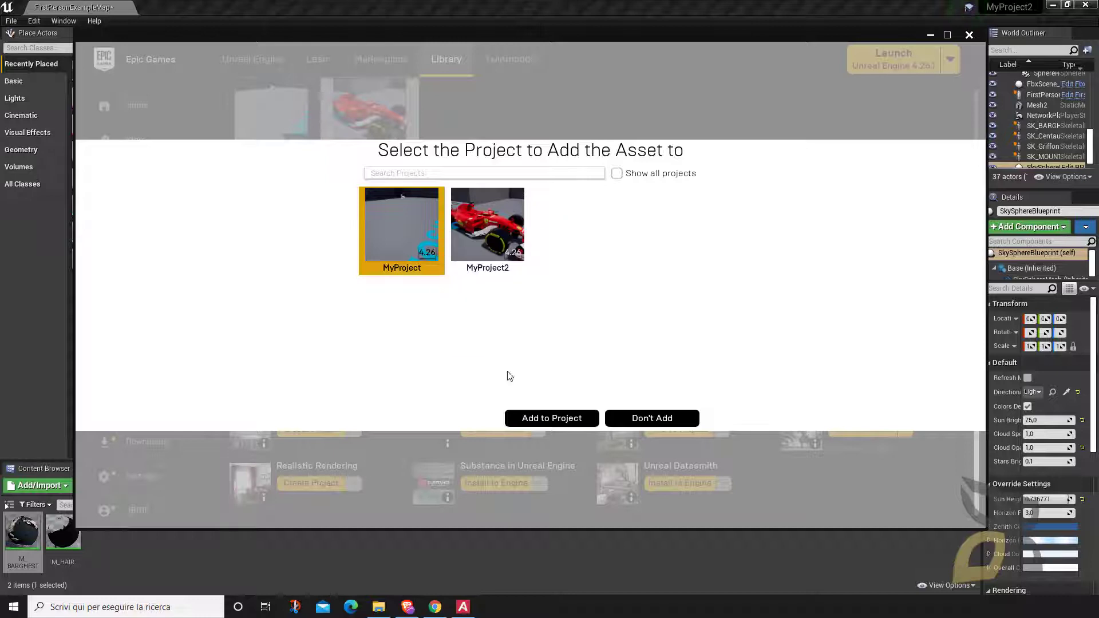
left_click(553, 418)
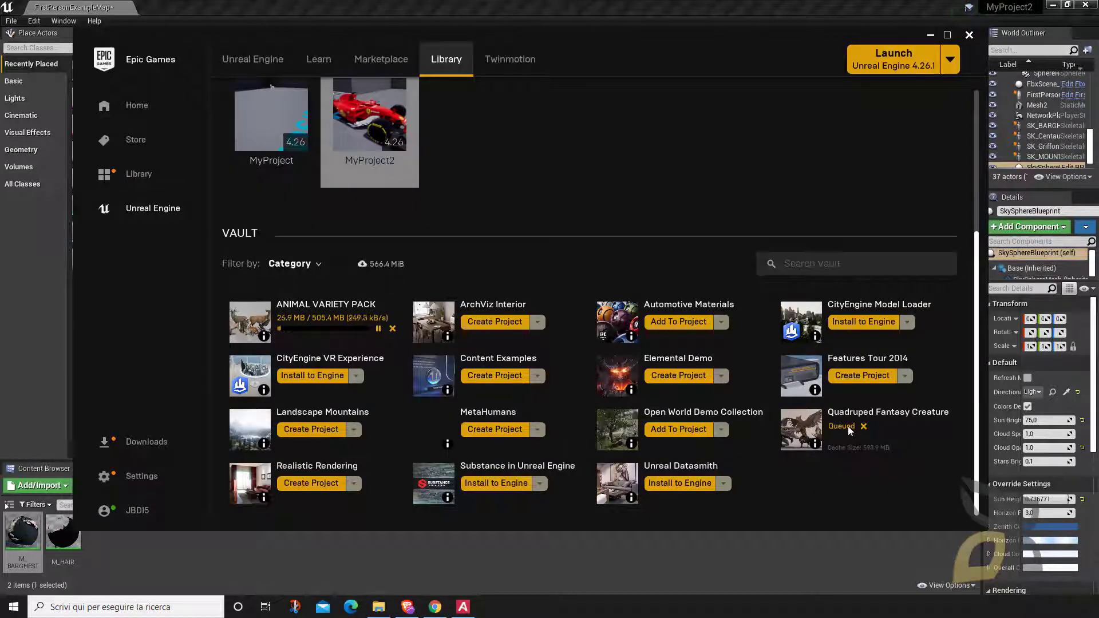
- Cancel the ANIMAL VARIETY PACK download and open the MyProject project in the Unreal editor
left_click(378, 329)
left_click(392, 329)
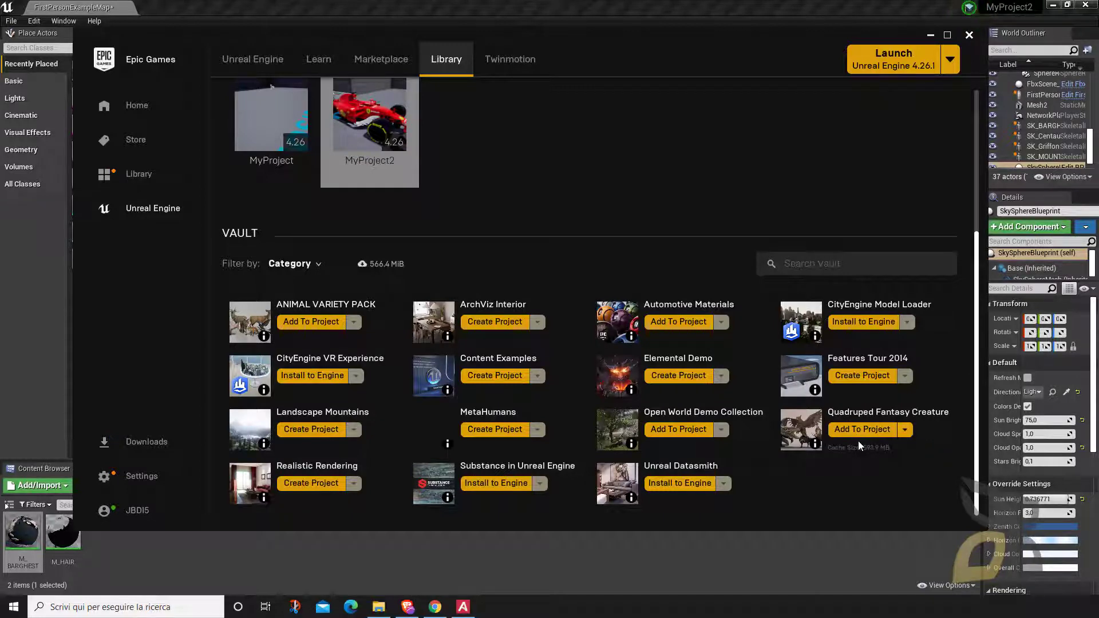
scroll(272, 180, "up", 1)
double_click(276, 165)
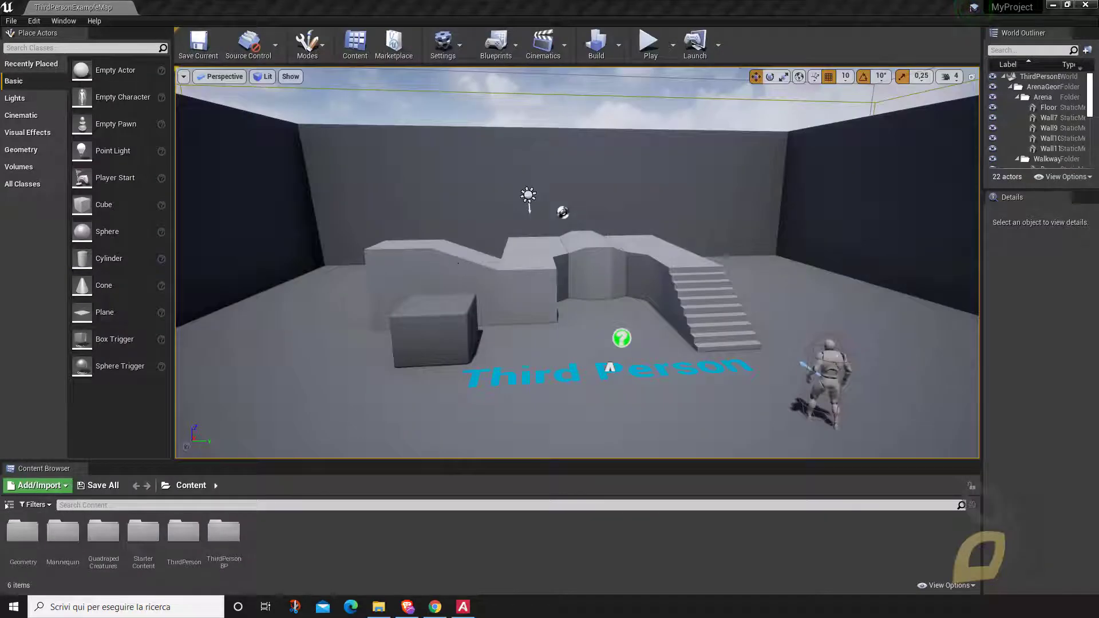
- Open the QuadrapedCreatures content folder and go through its Centaur, Griffon and MountainDragon subfolders
right_click_drag(577, 263, 579, 218)
right_click_drag(411, 302, 423, 275)
right_click_drag(519, 332, 457, 336)
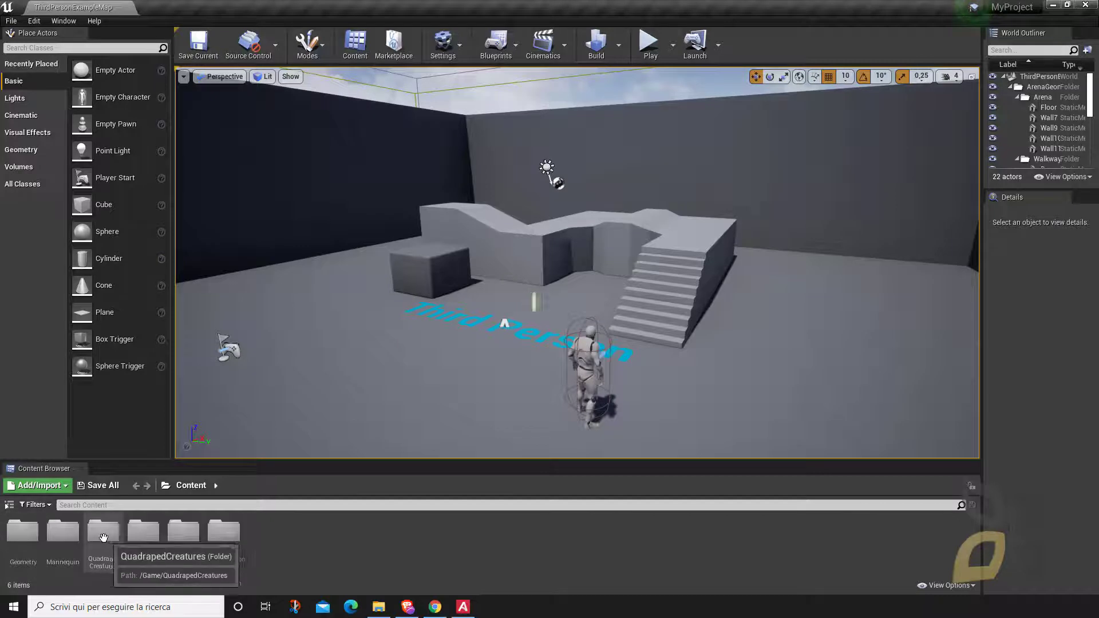
double_click(103, 564)
left_click(63, 535)
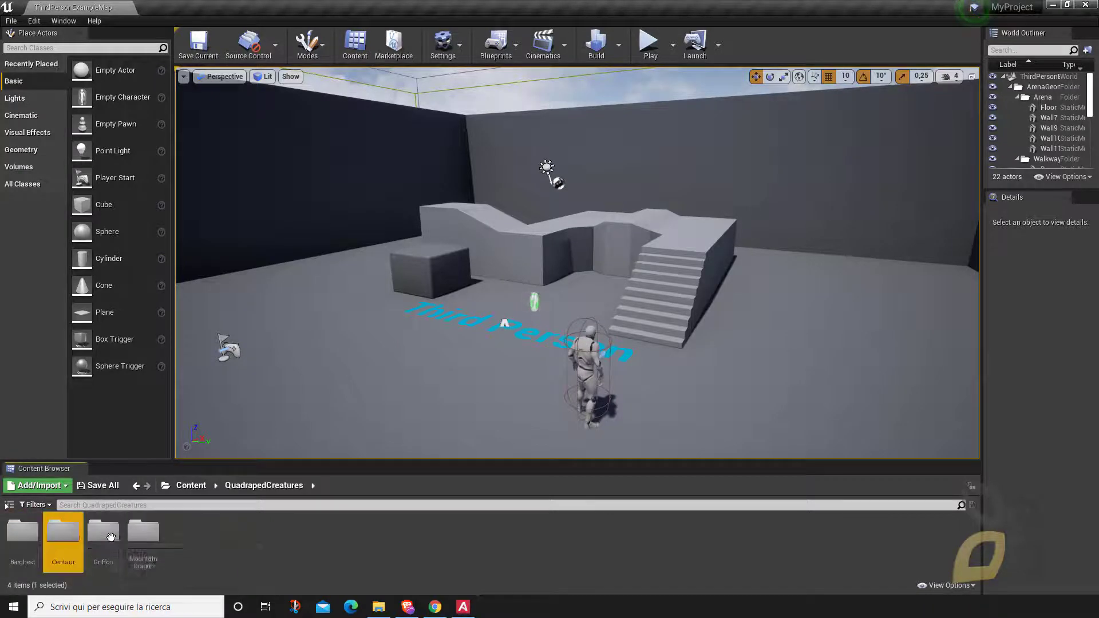
left_click(103, 535)
left_click(143, 538)
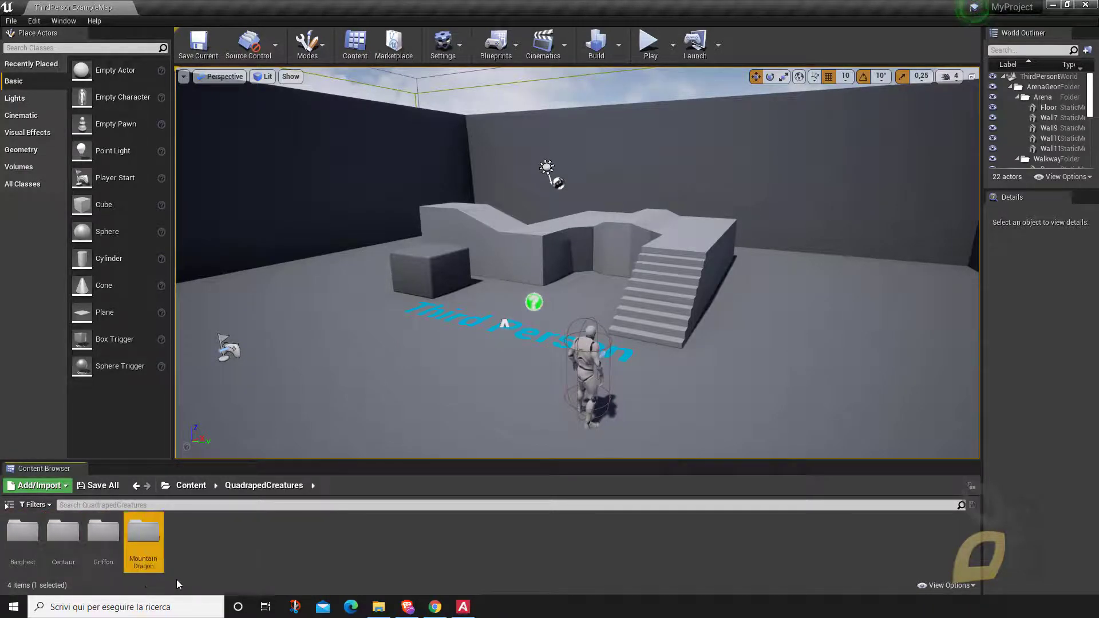
left_click(202, 558)
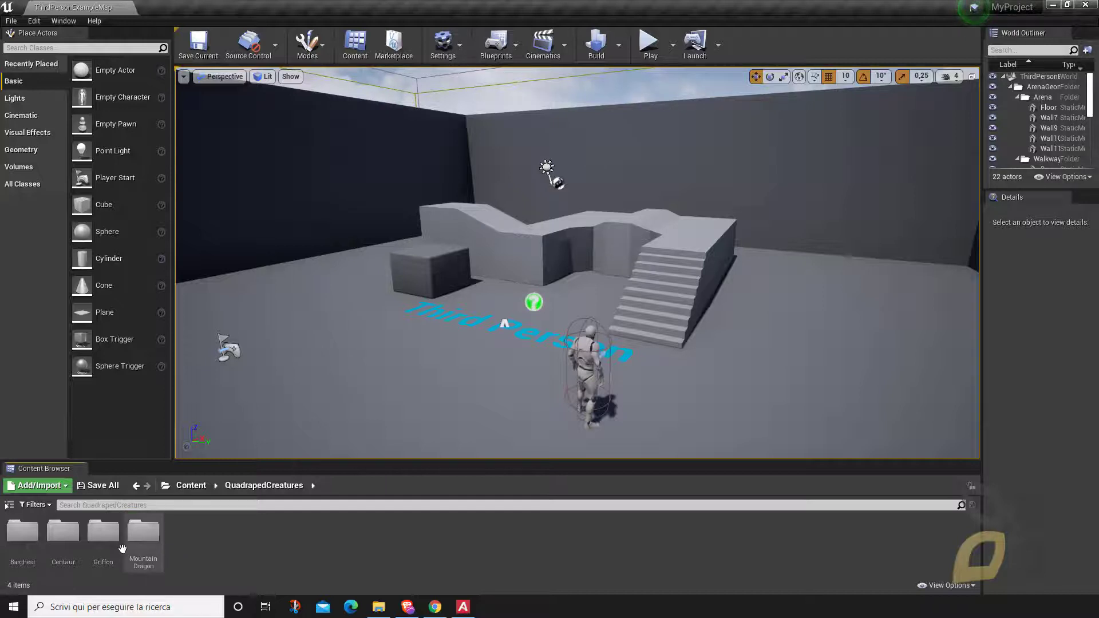
- Place the SK_MOUNTAIN_DRAGON mesh from the MountainDragon Meshes folder in the level by the Third Person floor text and inspect it from several sides
double_click(143, 535)
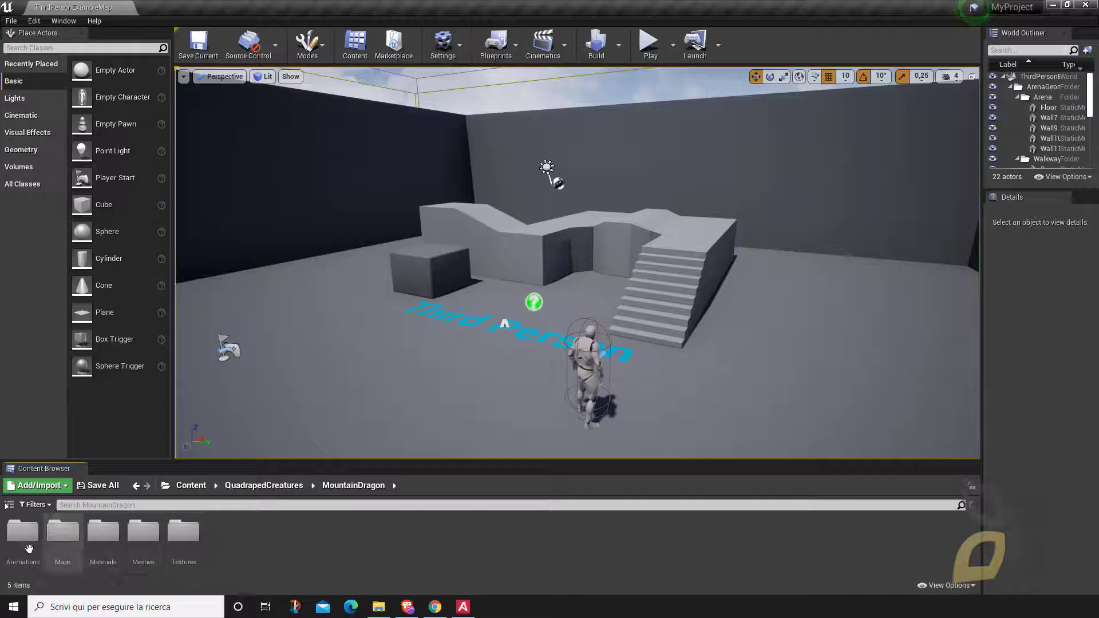
double_click(143, 536)
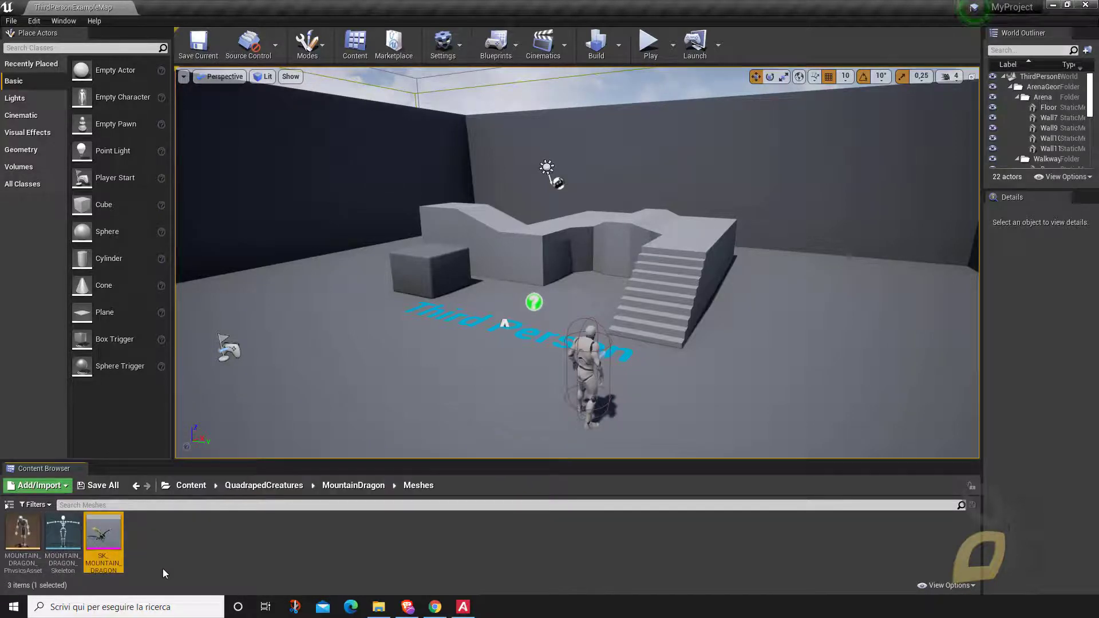
left_click_drag(106, 541, 458, 361)
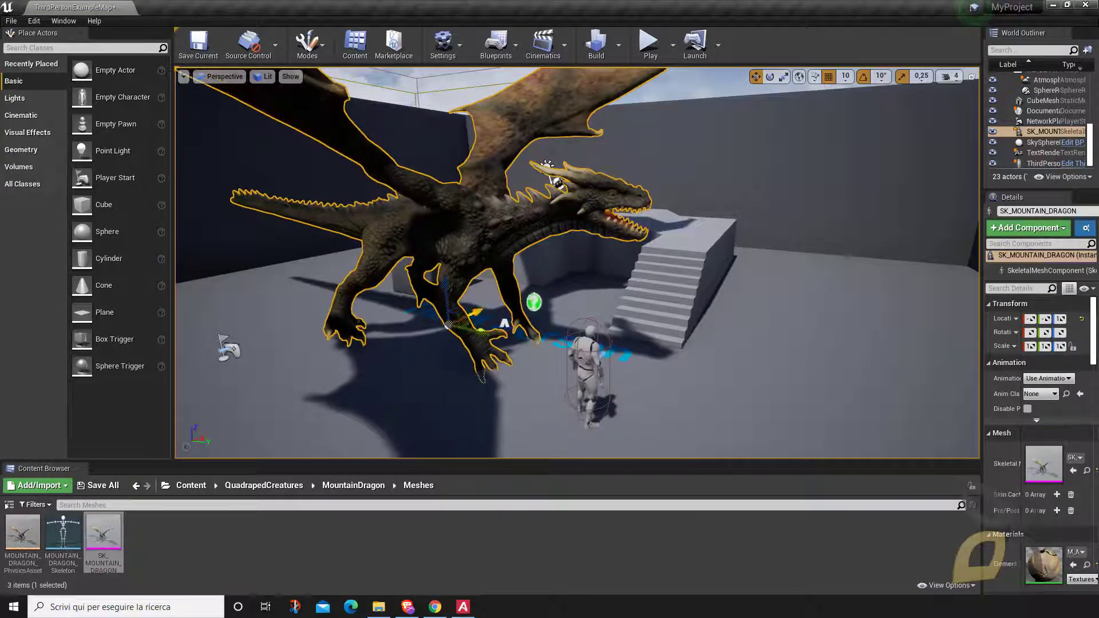
left_click_drag(452, 326, 238, 297, "alt")
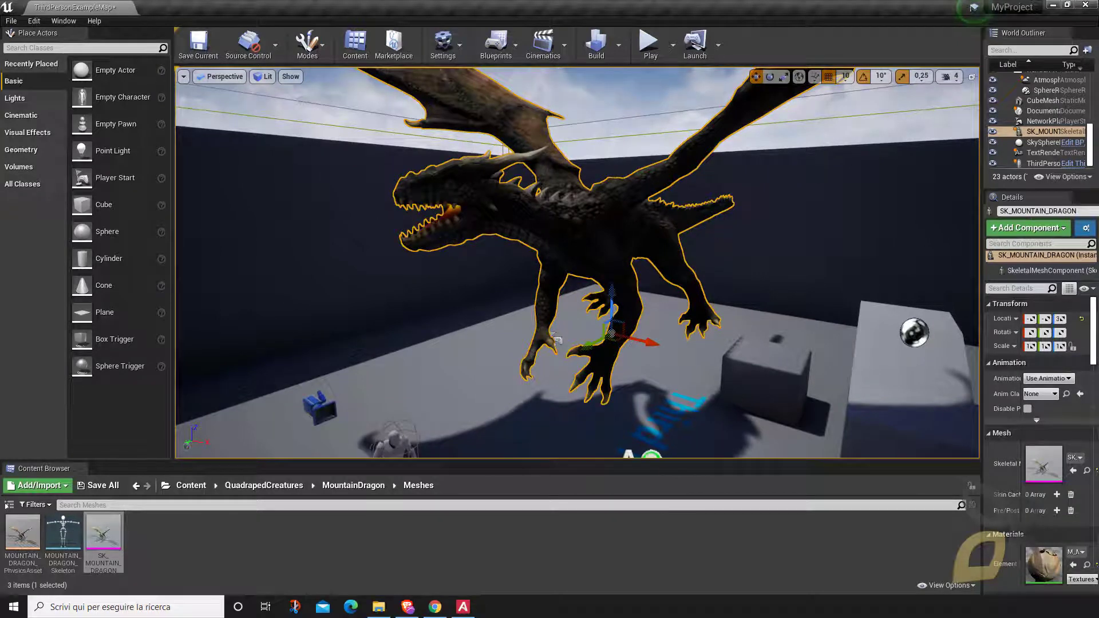
left_click_drag(238, 297, 480, 239, "alt")
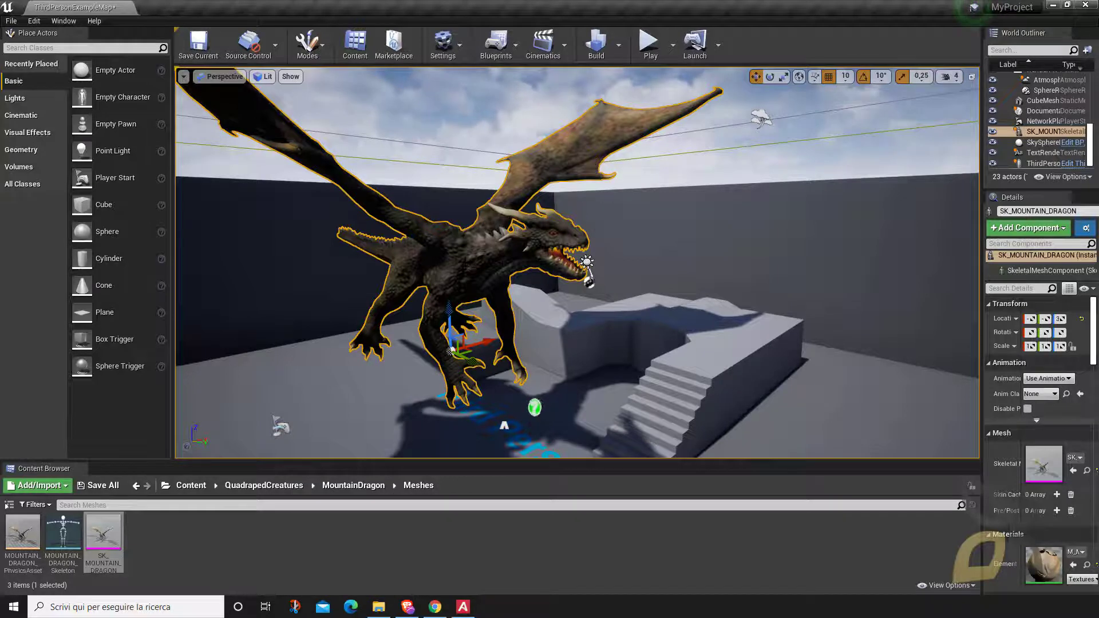
key("f")
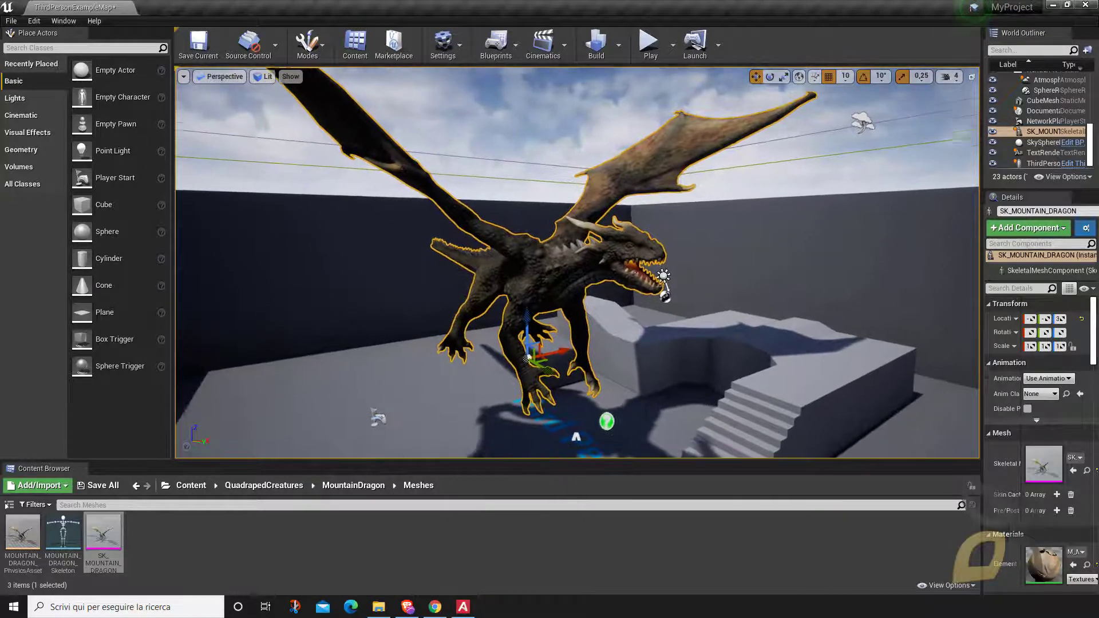
scroll(577, 262, "up", 2)
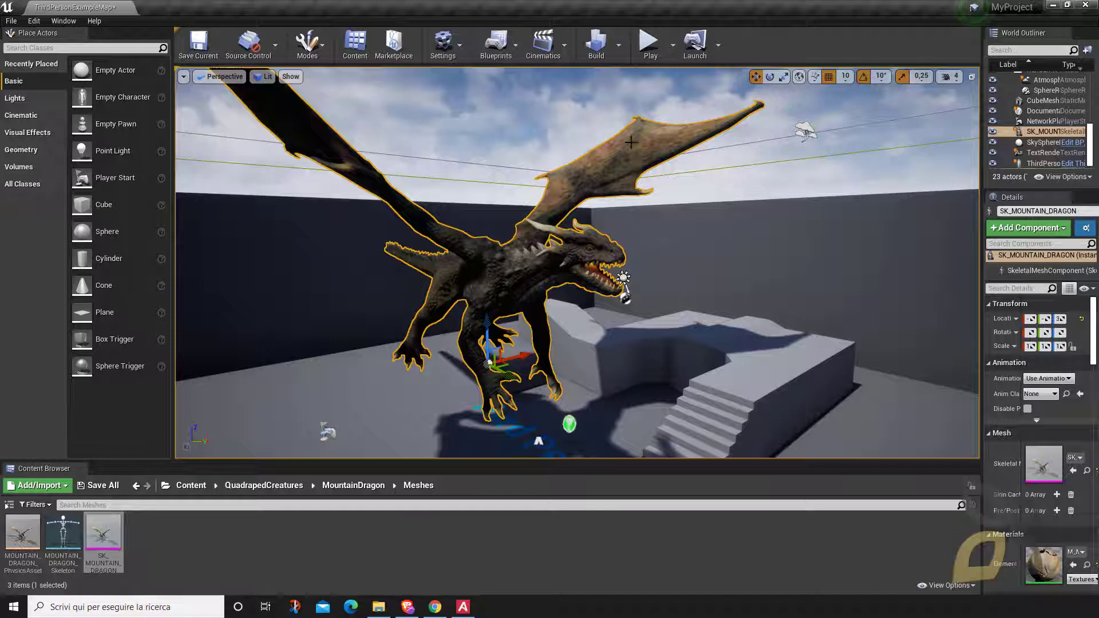
- Start exporting the selected dragon and choose the FBX folder inside WORKS on the DATA (D:) drive as the destination
left_click(14, 23)
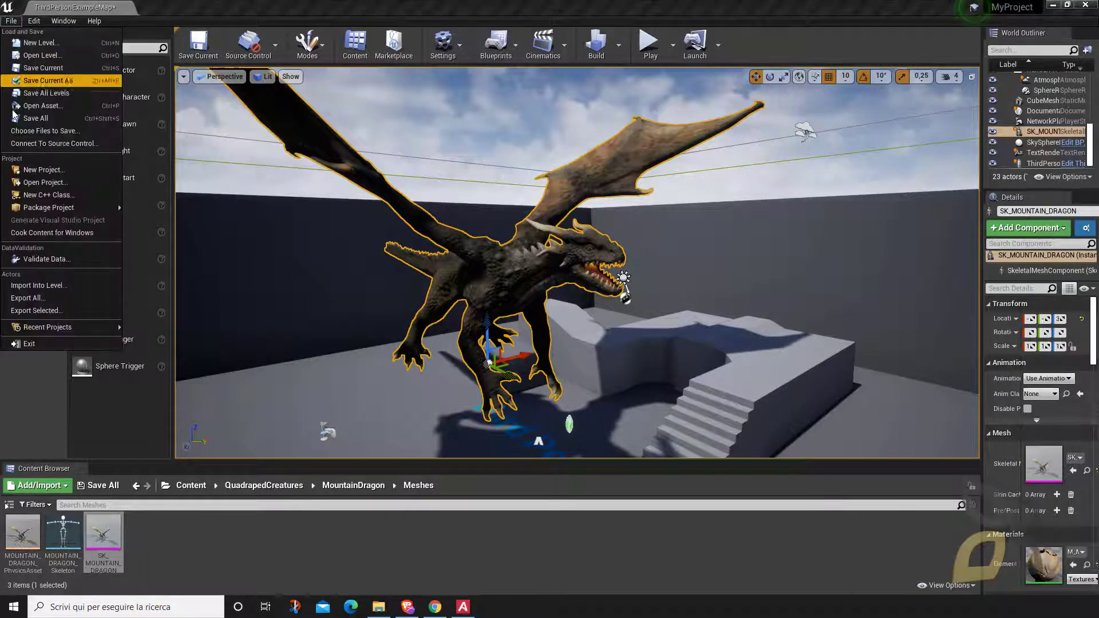
left_click(35, 310)
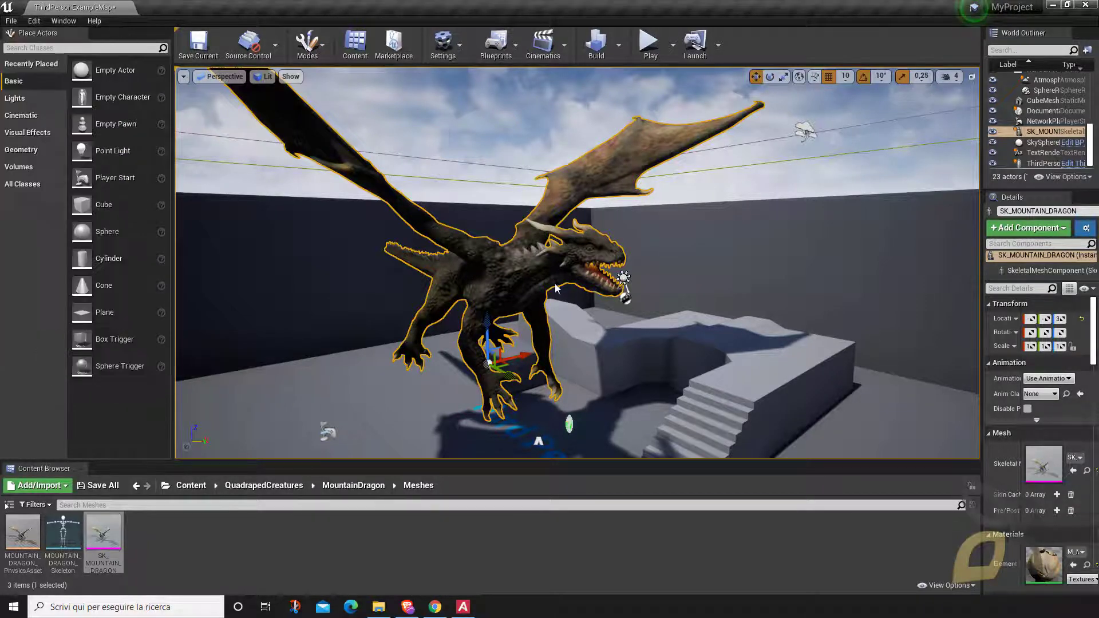
left_click_drag(475, 156, 482, 131)
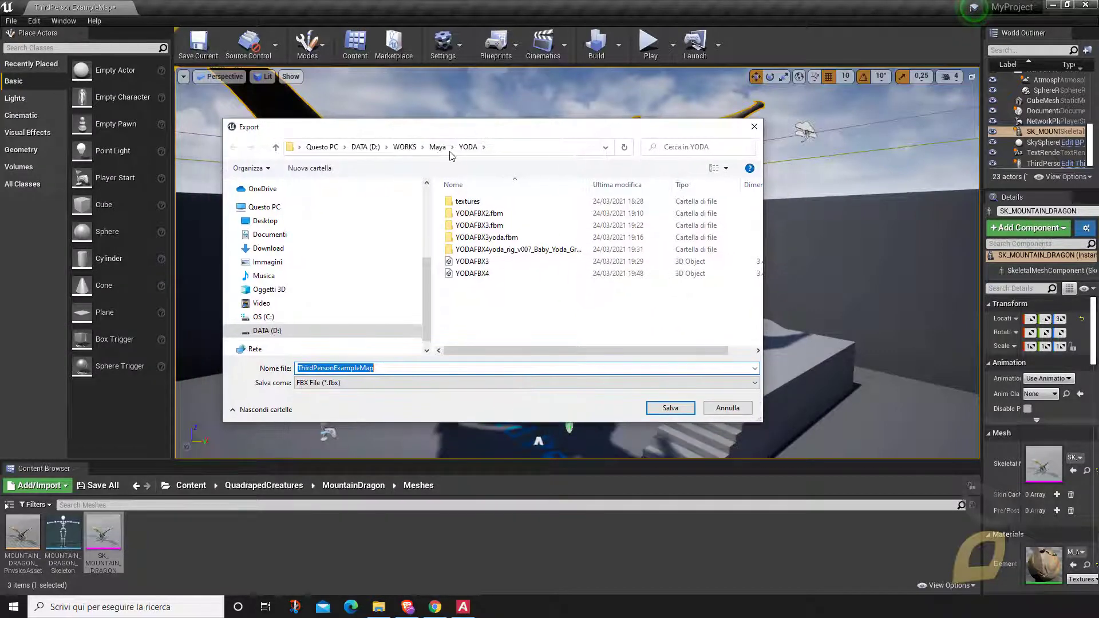
left_click(438, 147)
left_click(404, 147)
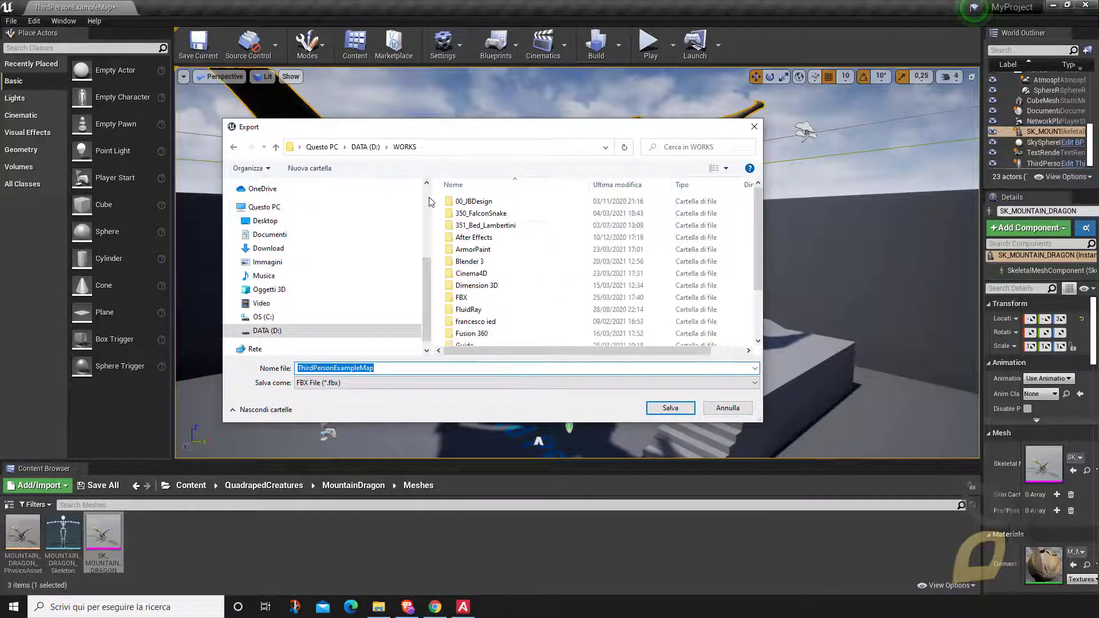
double_click(468, 300)
- Create a folder named Dragon inside the FBX folder and open it
right_click(470, 267)
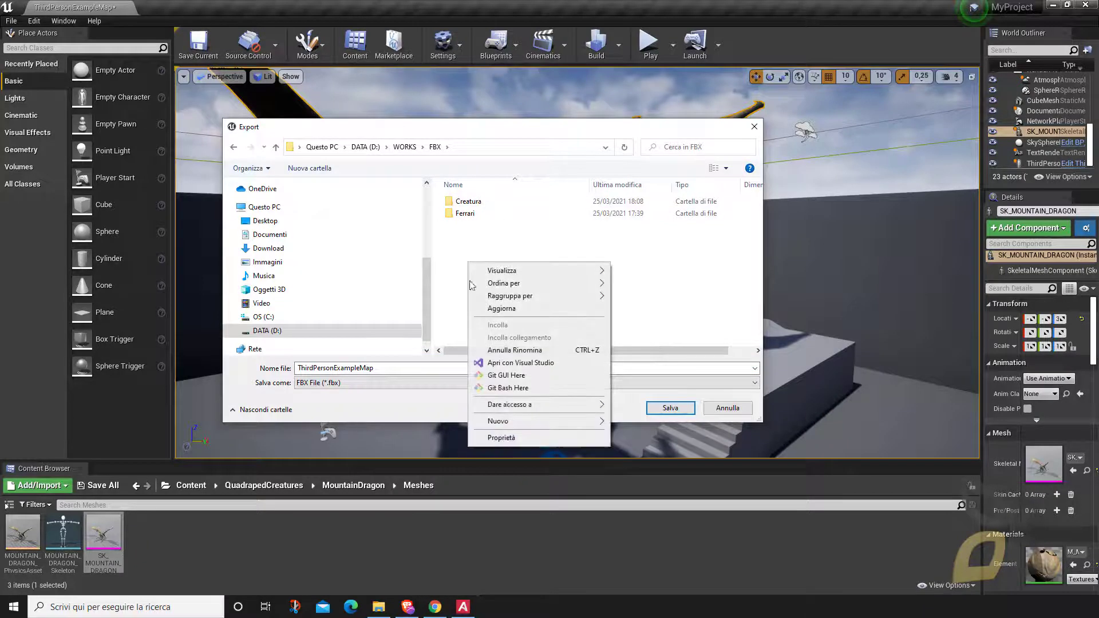
mouse_move(508, 426)
left_click(639, 423)
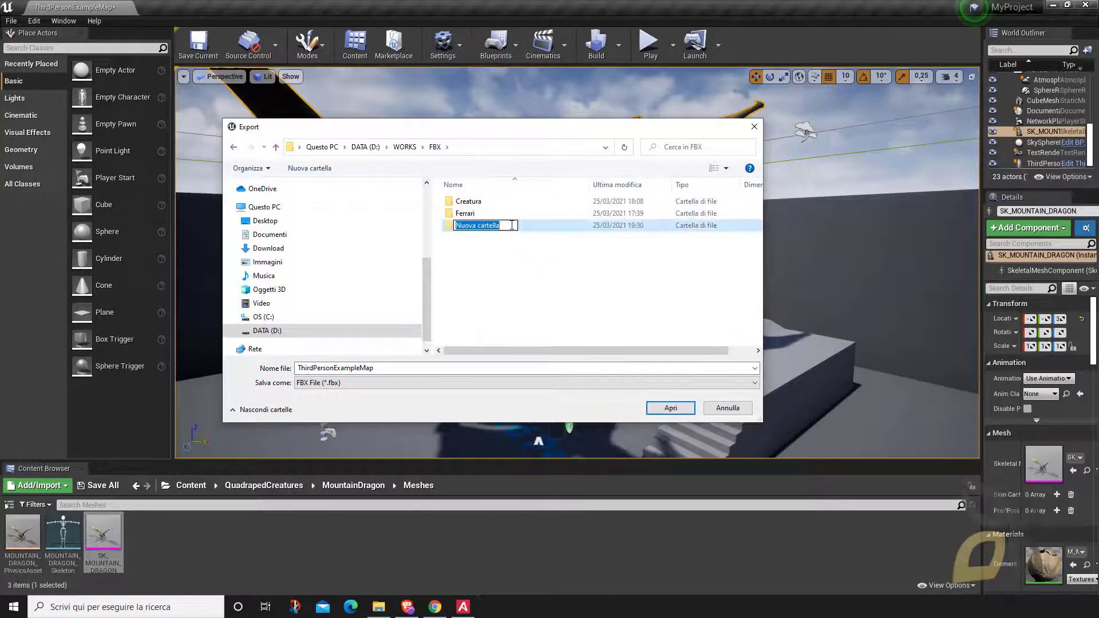
type("Dragon")
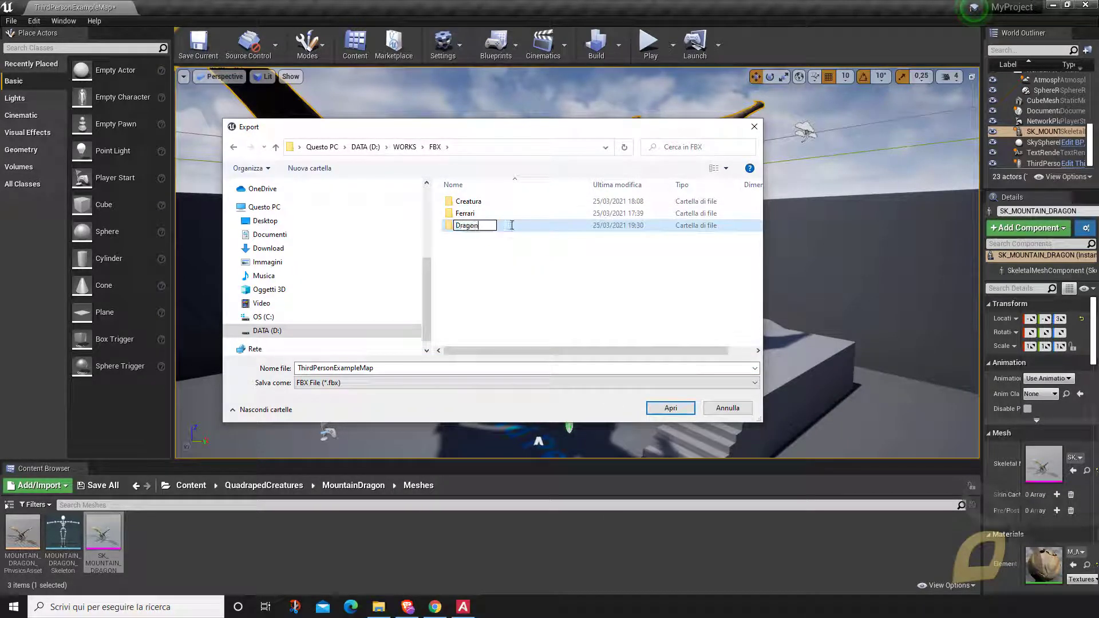
key("Return")
double_click(486, 224)
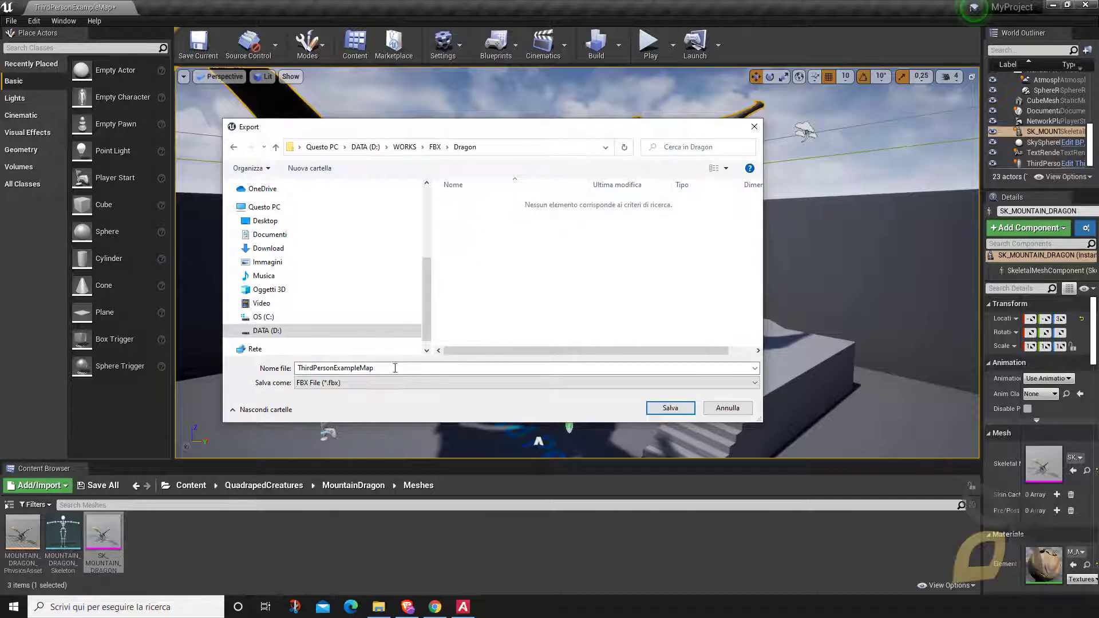
- Name the export file Dragon, keep the FBX File (*.fbx) format, and save it in the Dragon folder
left_click(395, 367)
type("Dragon")
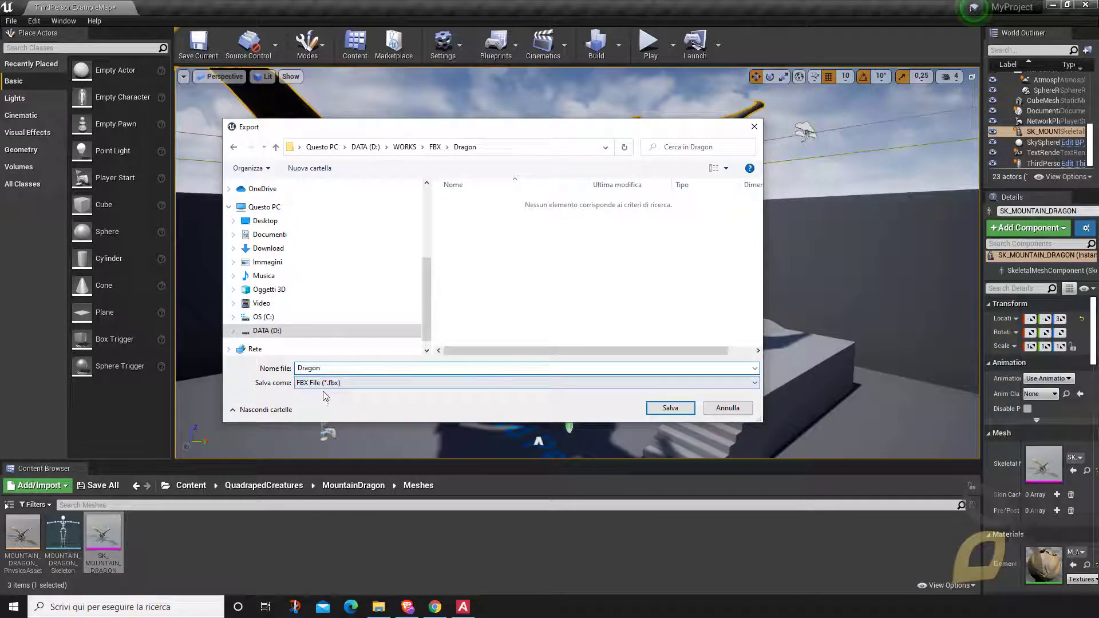
left_click(327, 383)
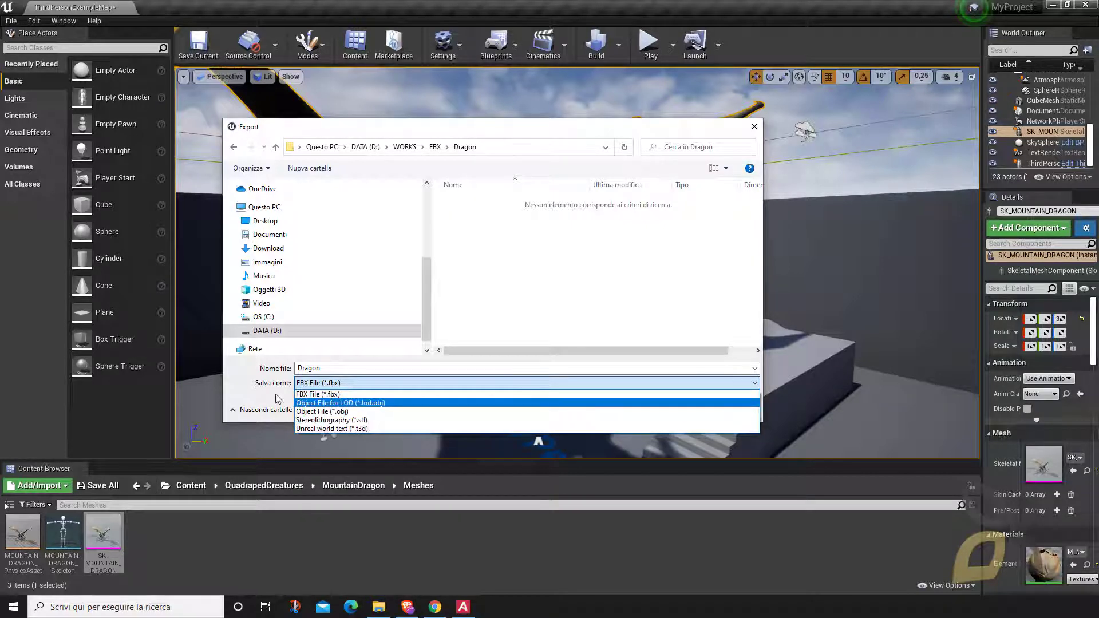
left_click(345, 372)
double_click(333, 368)
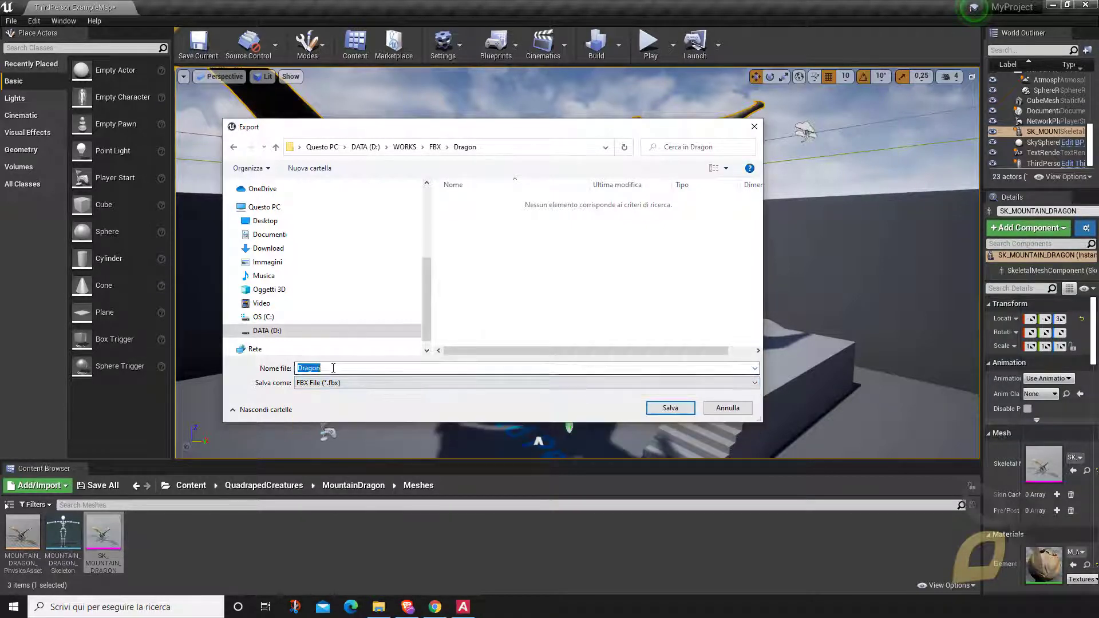
left_click(671, 408)
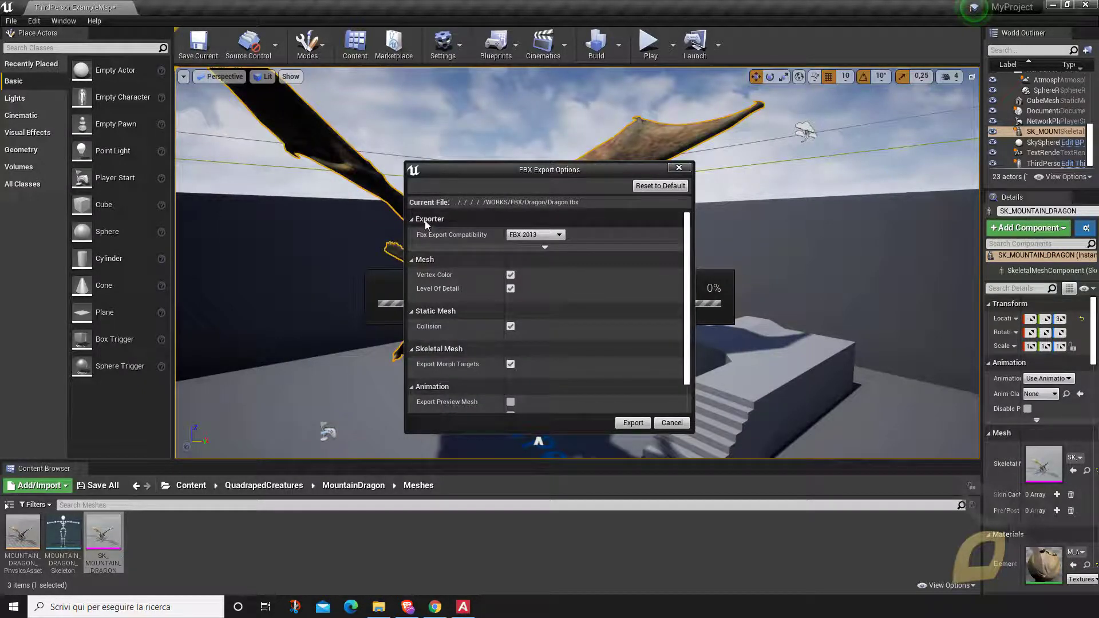
- Set the FBX export compatibility to FBX 2020 and turn off the static mesh Collision option
left_click(532, 232)
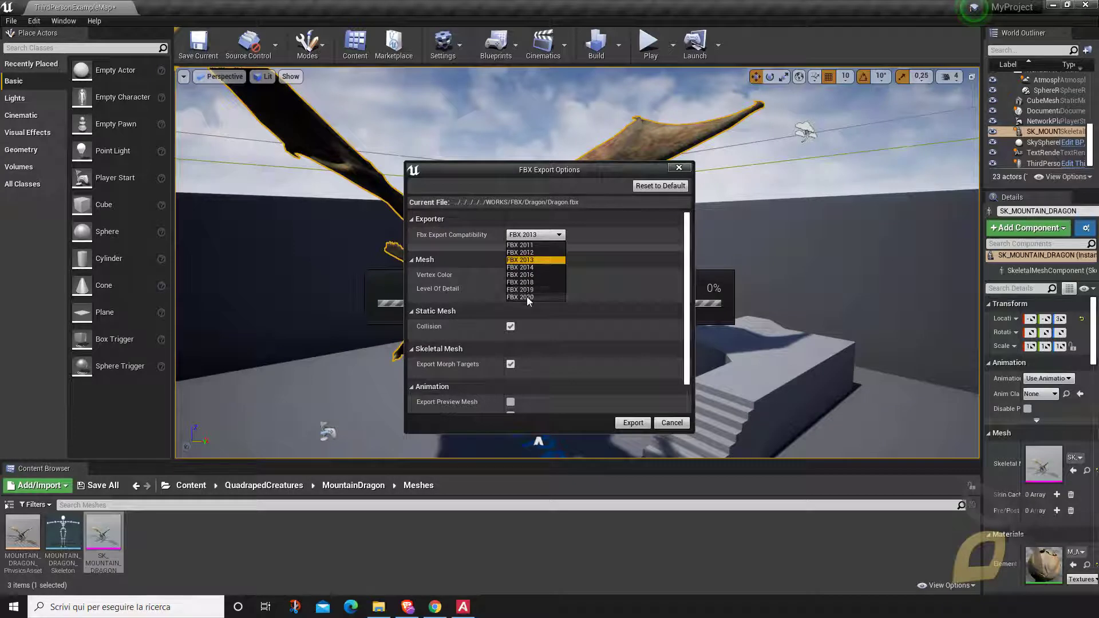
left_click(527, 296)
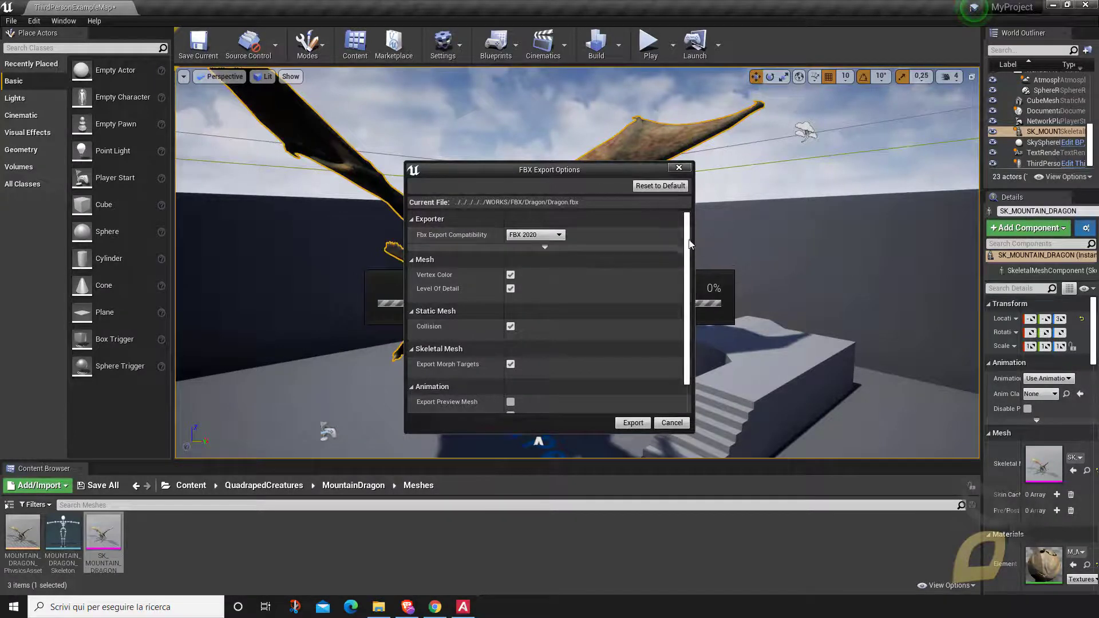
left_click_drag(689, 244, 689, 268)
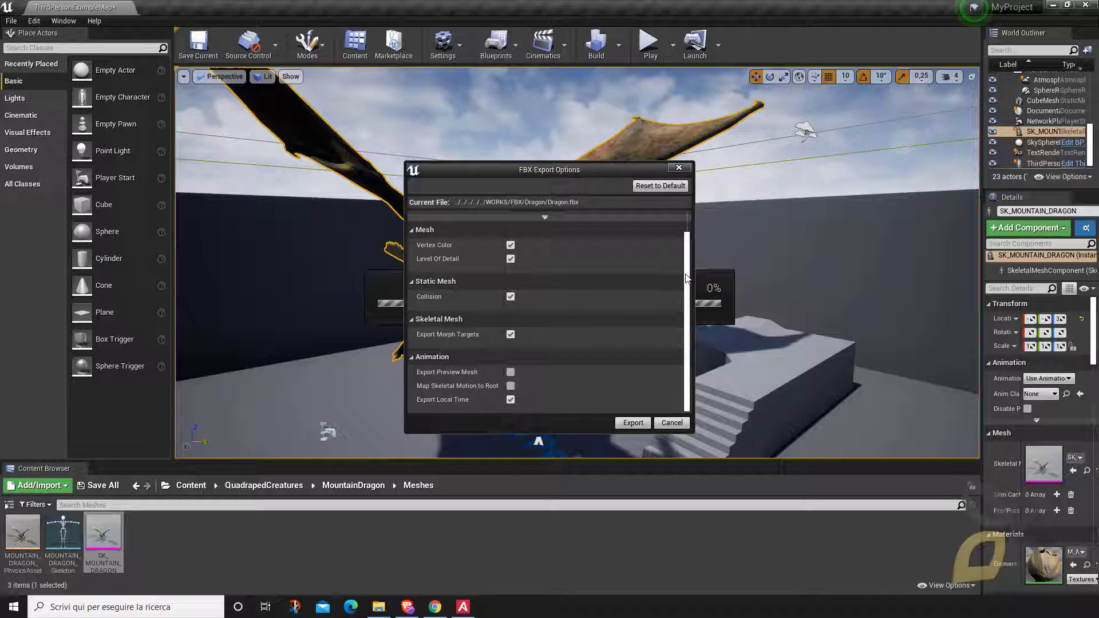
left_click(512, 297)
- Turn off Level Of Detail in the FBX export options and export the dragon
left_click_drag(482, 170, 463, 158)
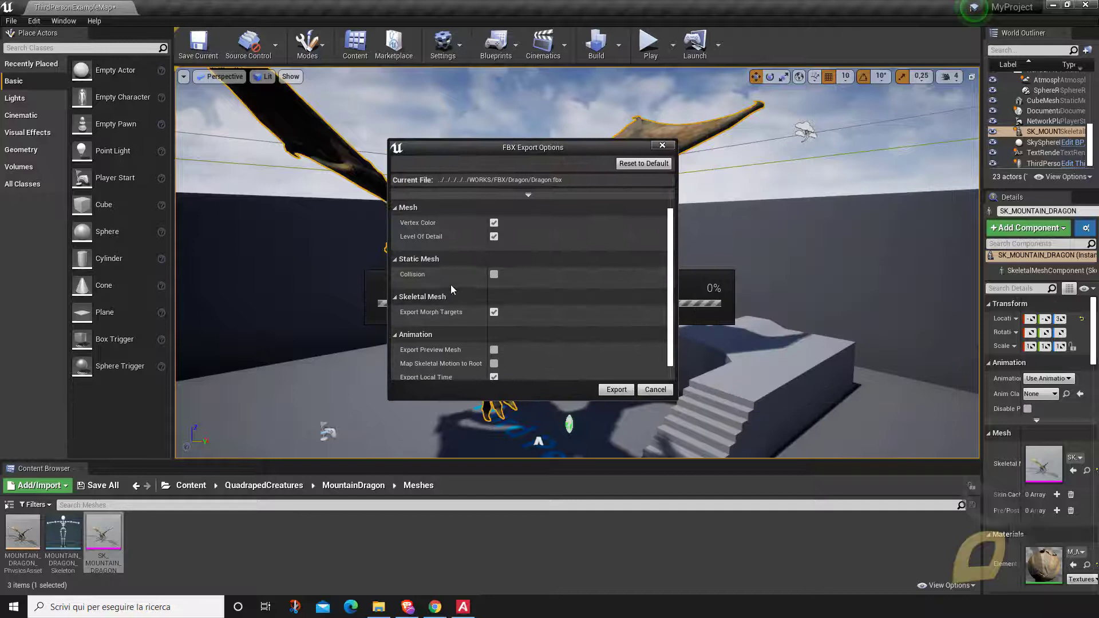
left_click_drag(676, 400, 721, 425)
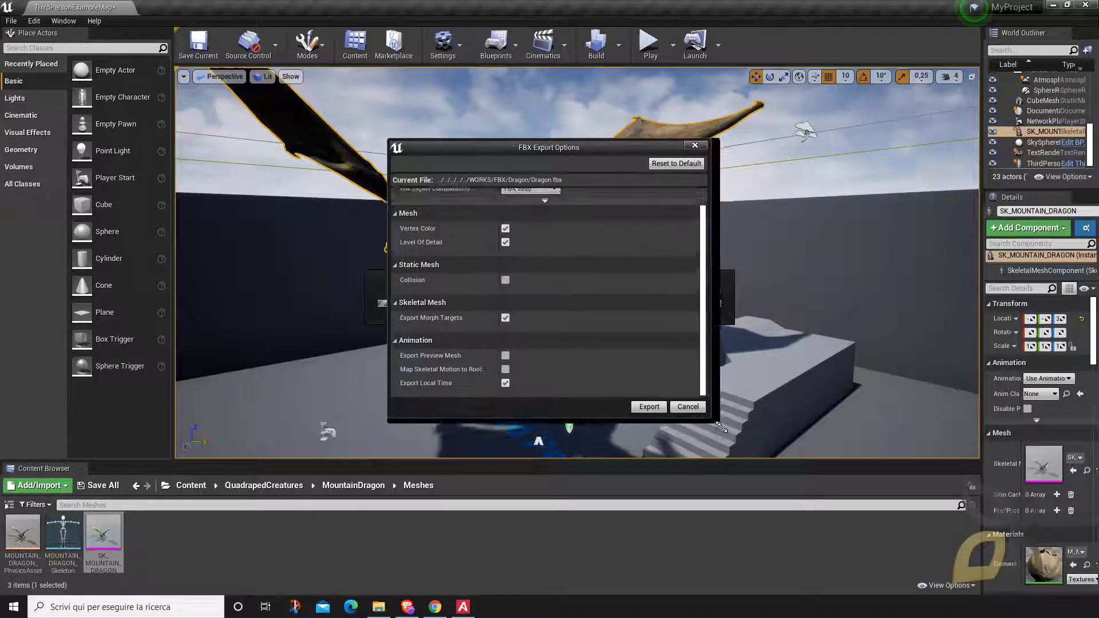
left_click_drag(566, 147, 822, 176)
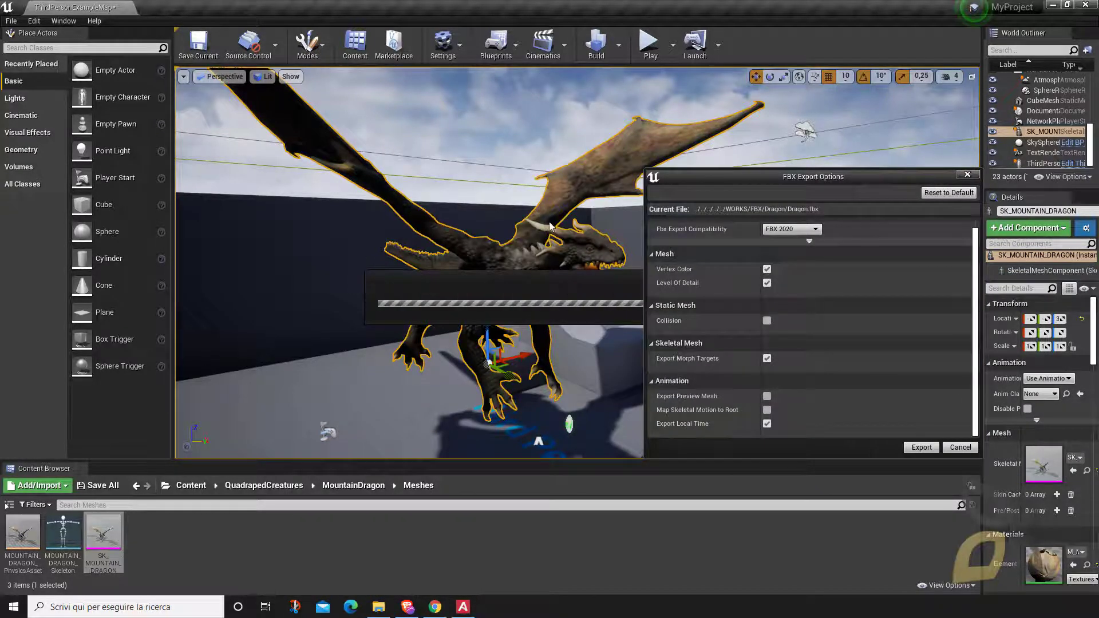
left_click_drag(653, 177, 406, 148)
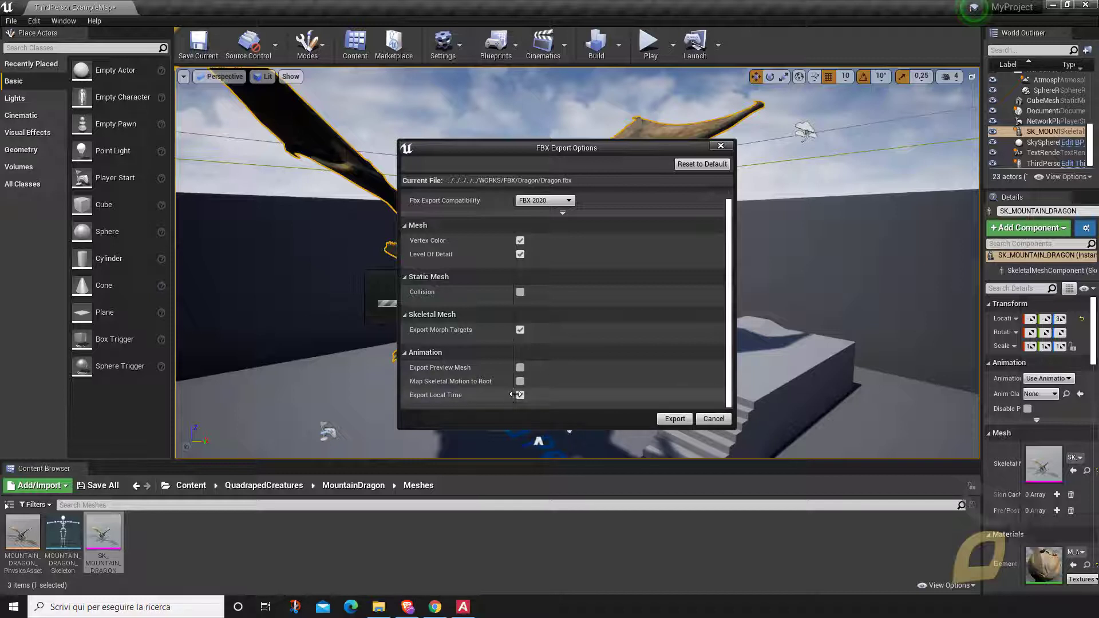
scroll(517, 399, "up", 1)
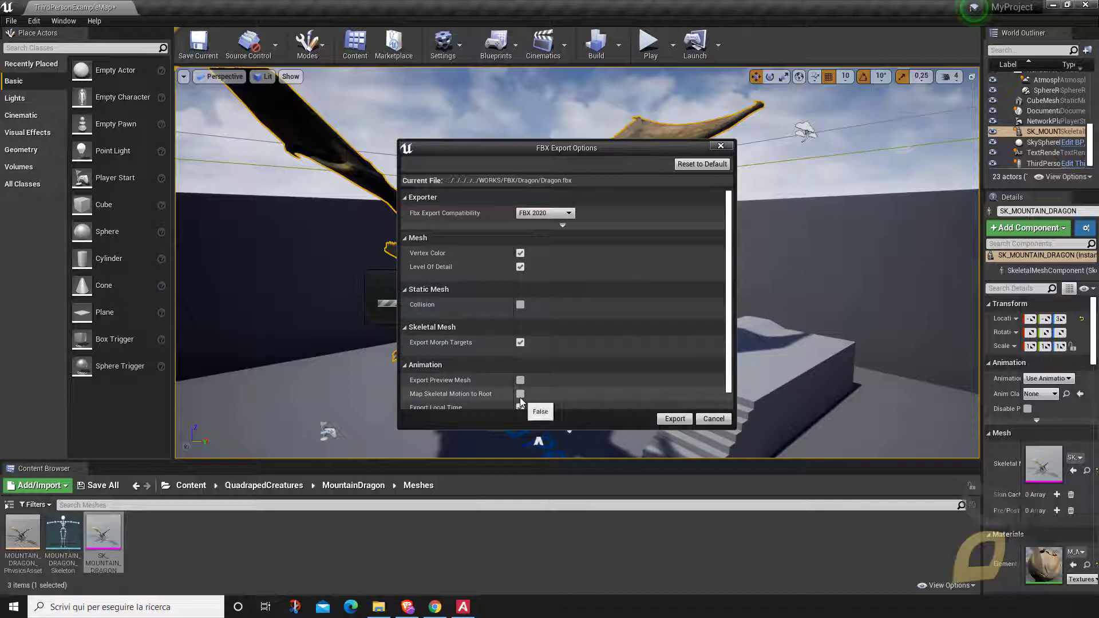
left_click(521, 266)
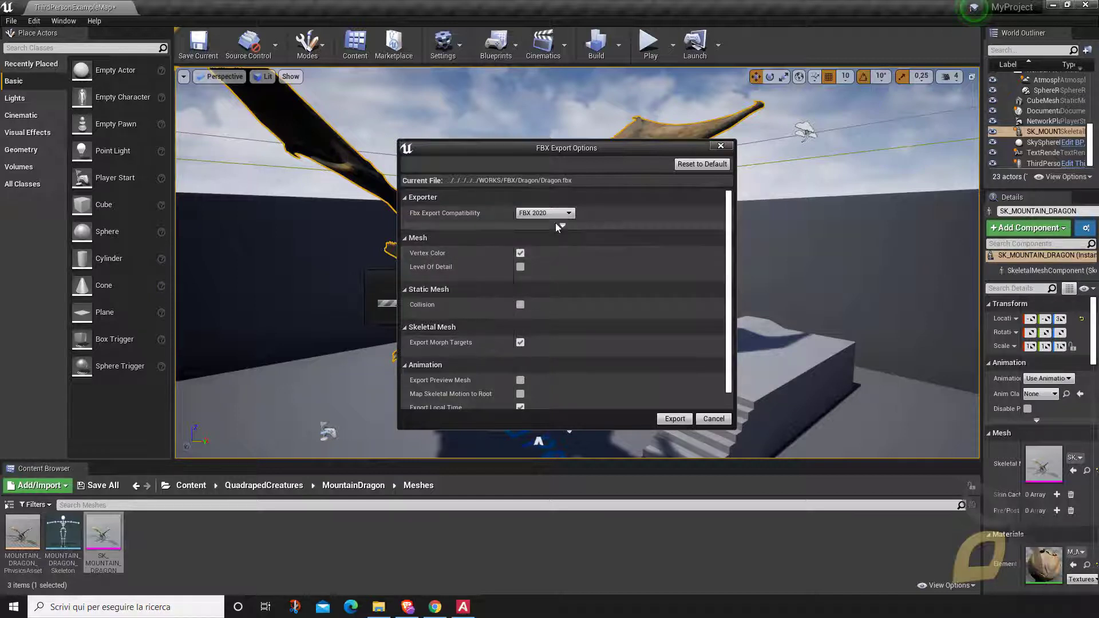
left_click(675, 419)
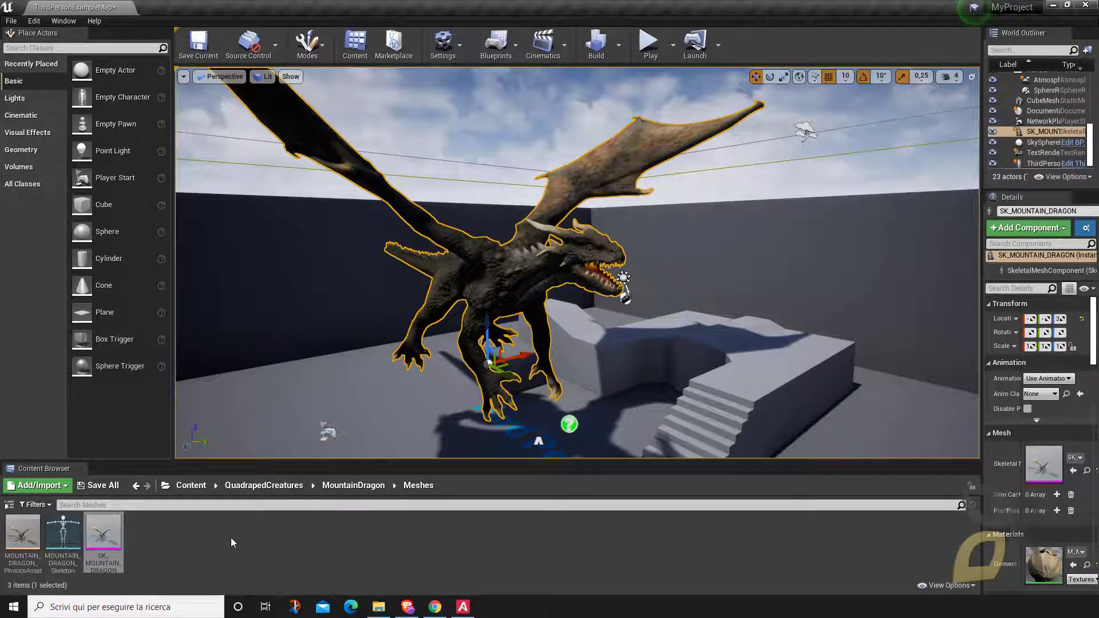
- Switch to Blender and start a new General file without saving the open barghest scene
left_click(205, 543)
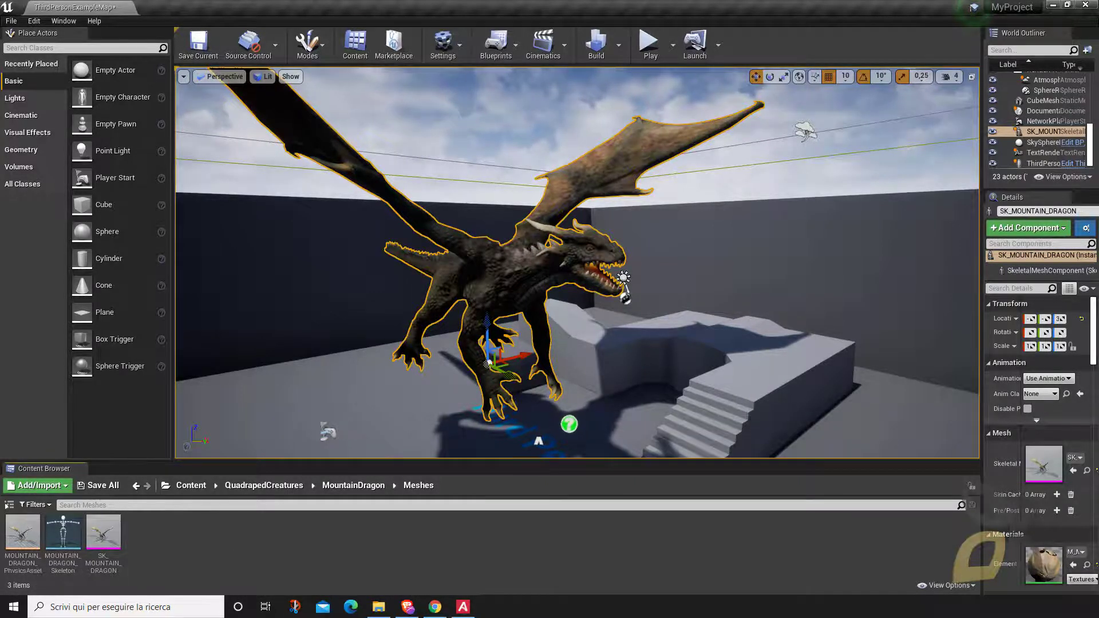
left_click(295, 607)
double_click(430, 140)
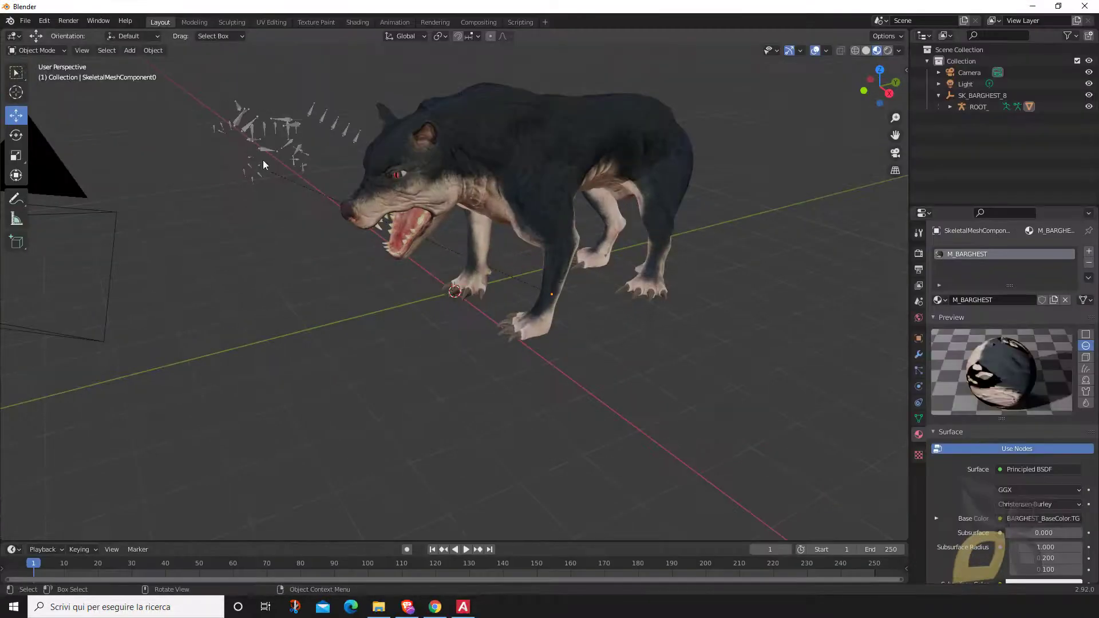
left_click(26, 21)
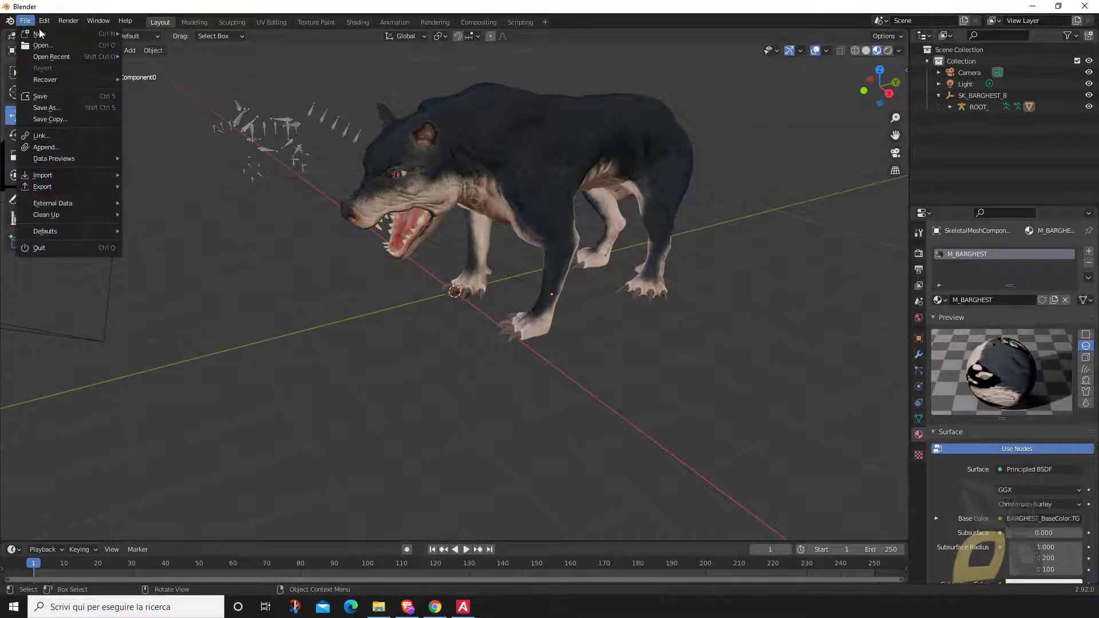
mouse_move(39, 37)
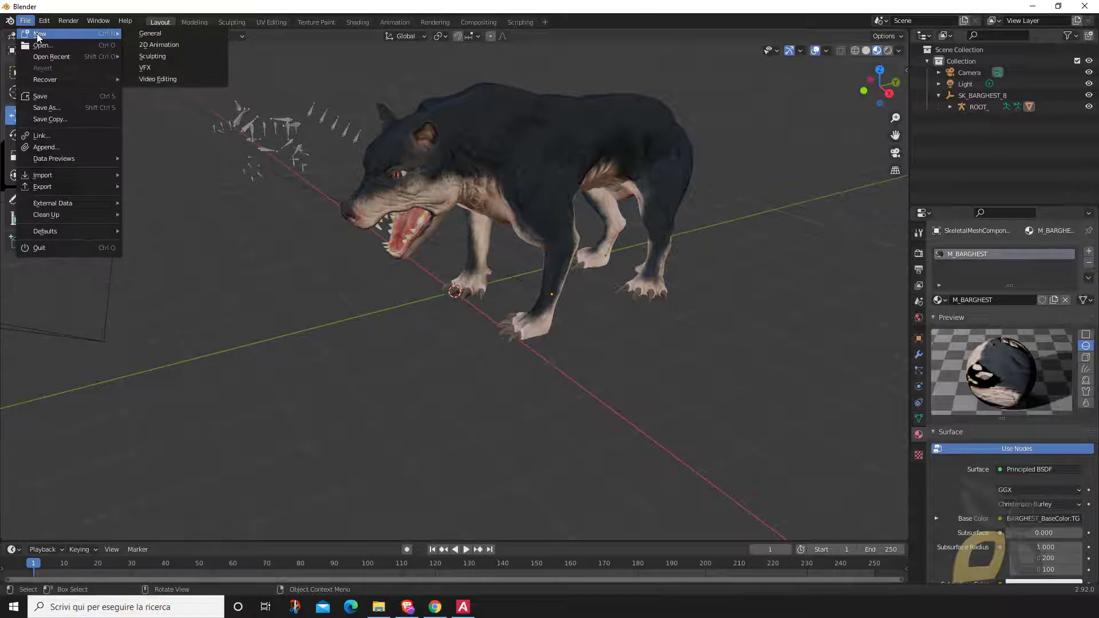
left_click(147, 33)
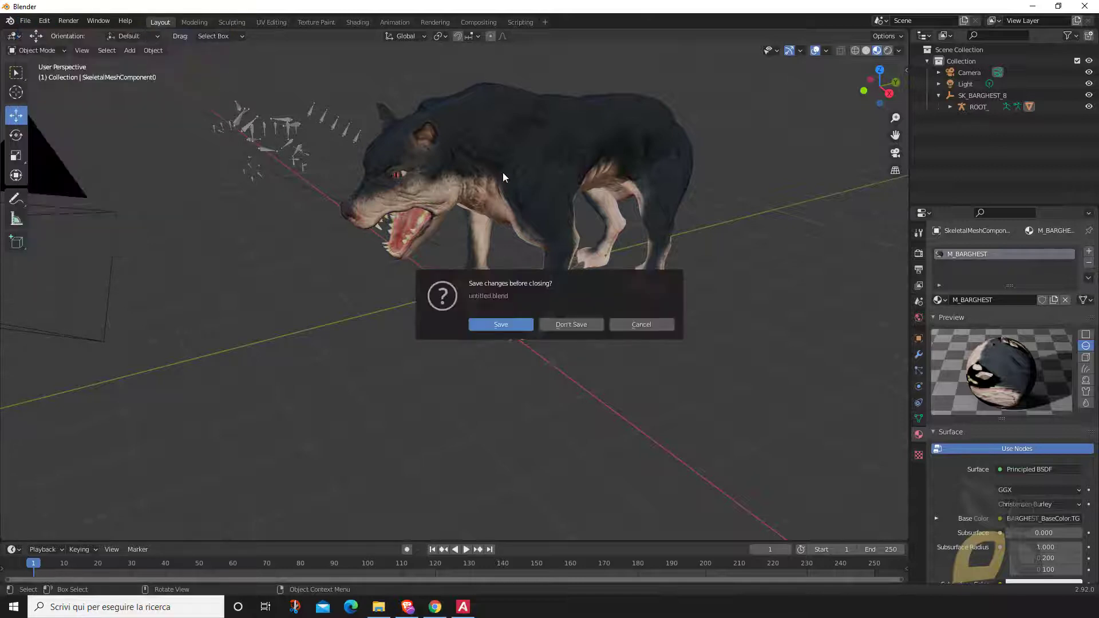
left_click(570, 324)
- Delete the default cube from the new scene
left_click(468, 243)
left_click(457, 252)
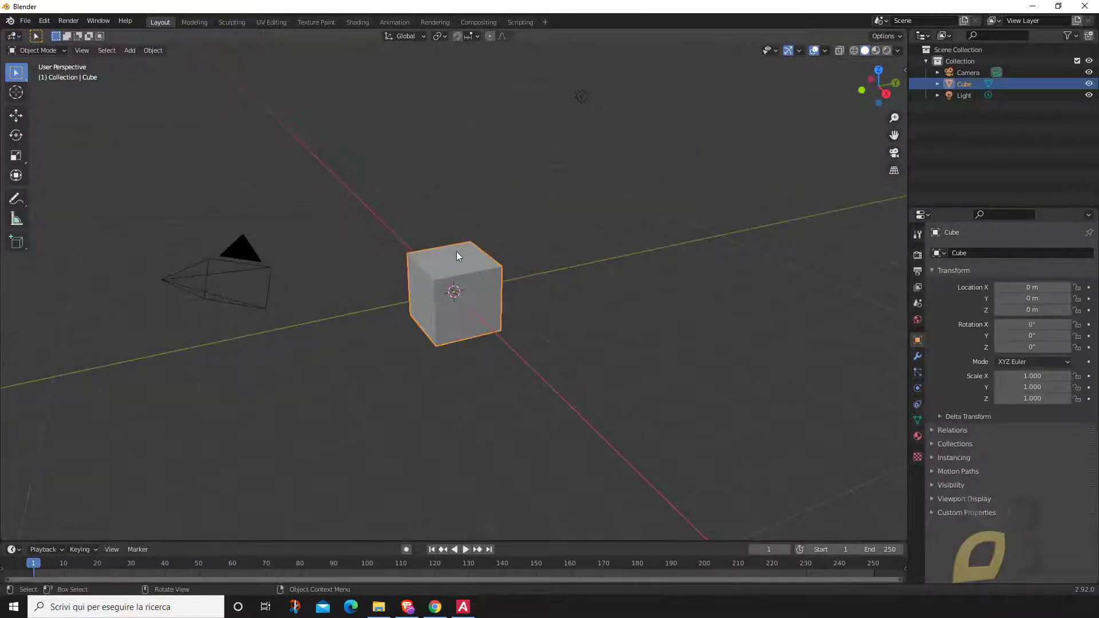
key("Delete")
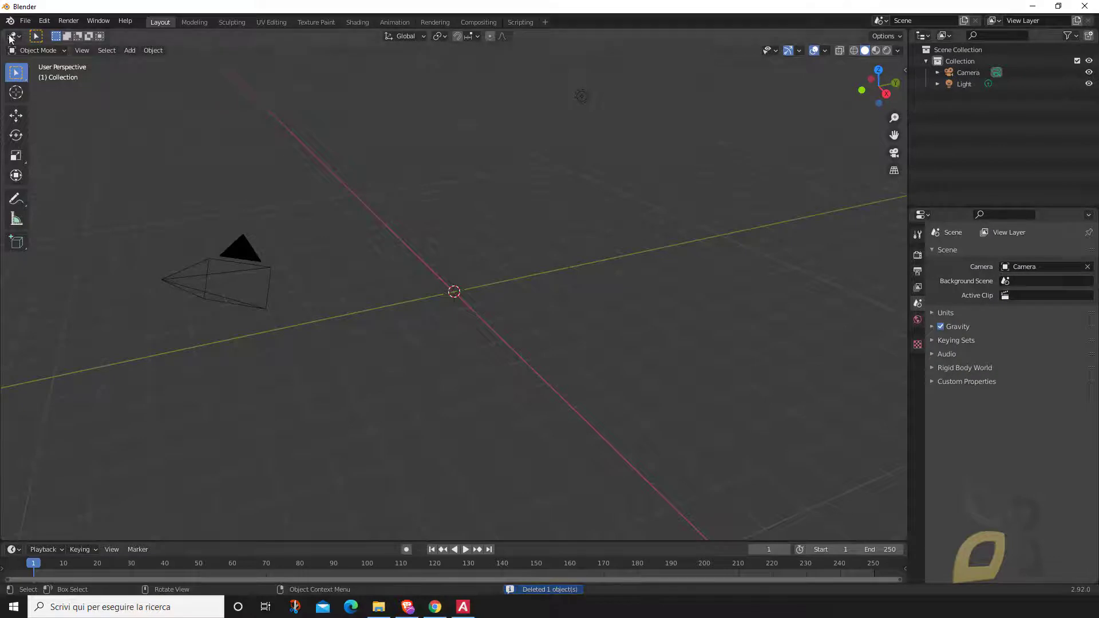
- Start an FBX import into the empty scene
left_click(23, 23)
mouse_move(57, 175)
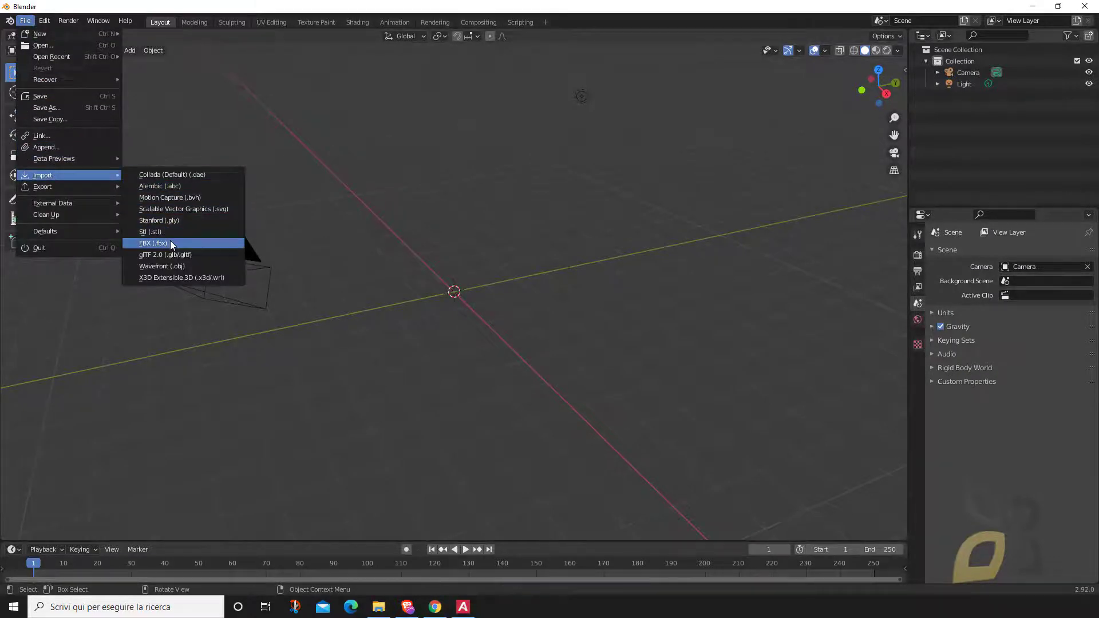
left_click(231, 243)
left_click_drag(450, 147, 441, 114)
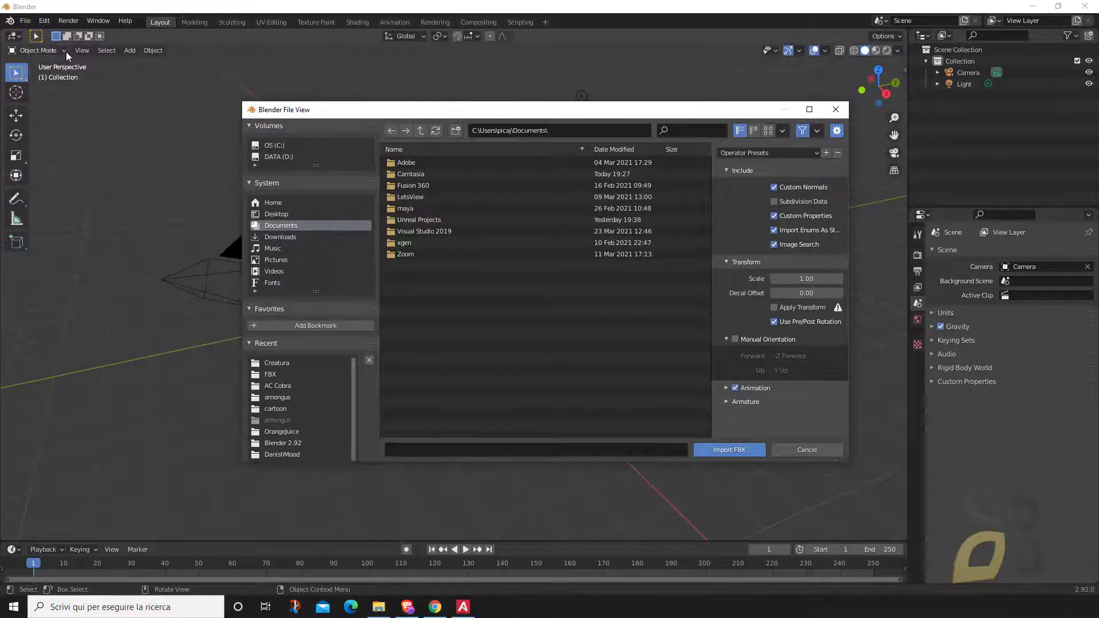
- Search the add-ons in the preferences for "fbx" to check the Import-Export: FBX format add-on, and close the preferences
left_click(84, 24)
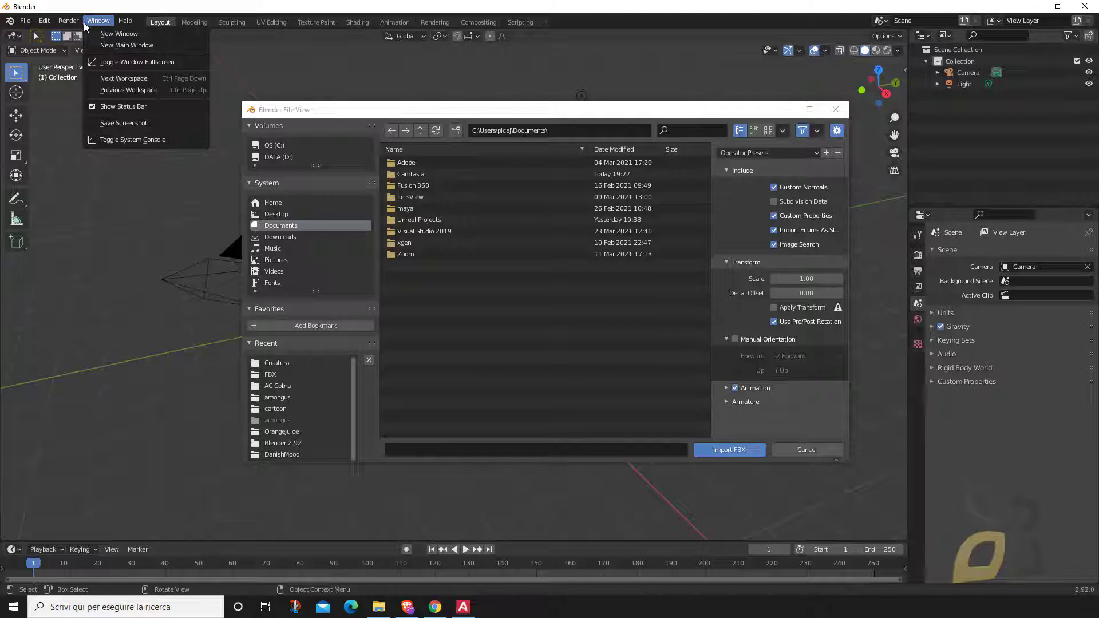
mouse_move(45, 20)
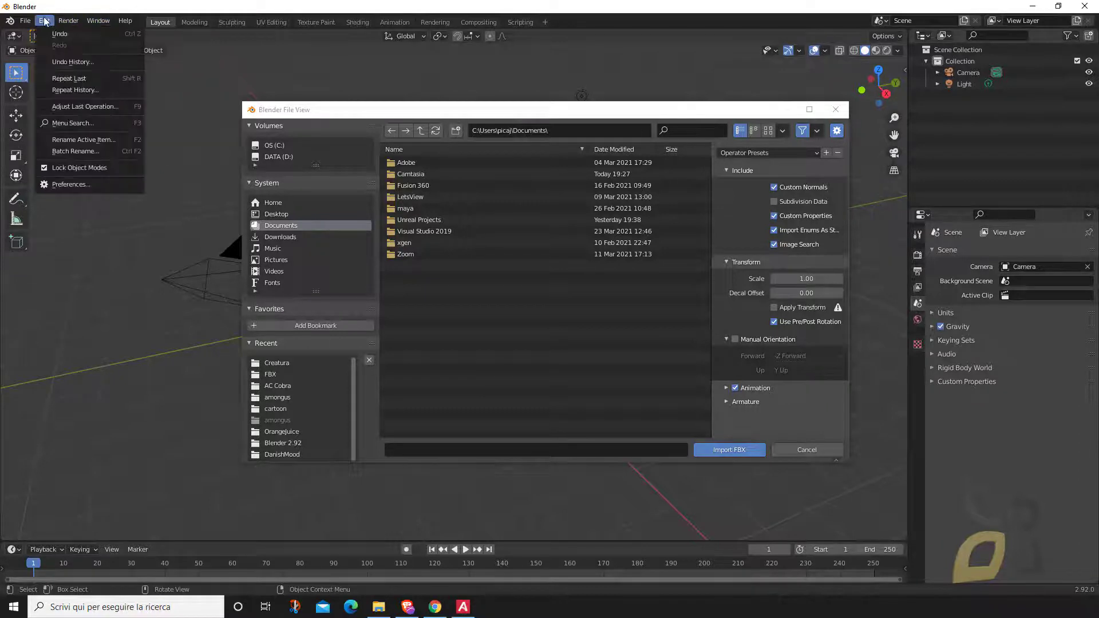
left_click(63, 182)
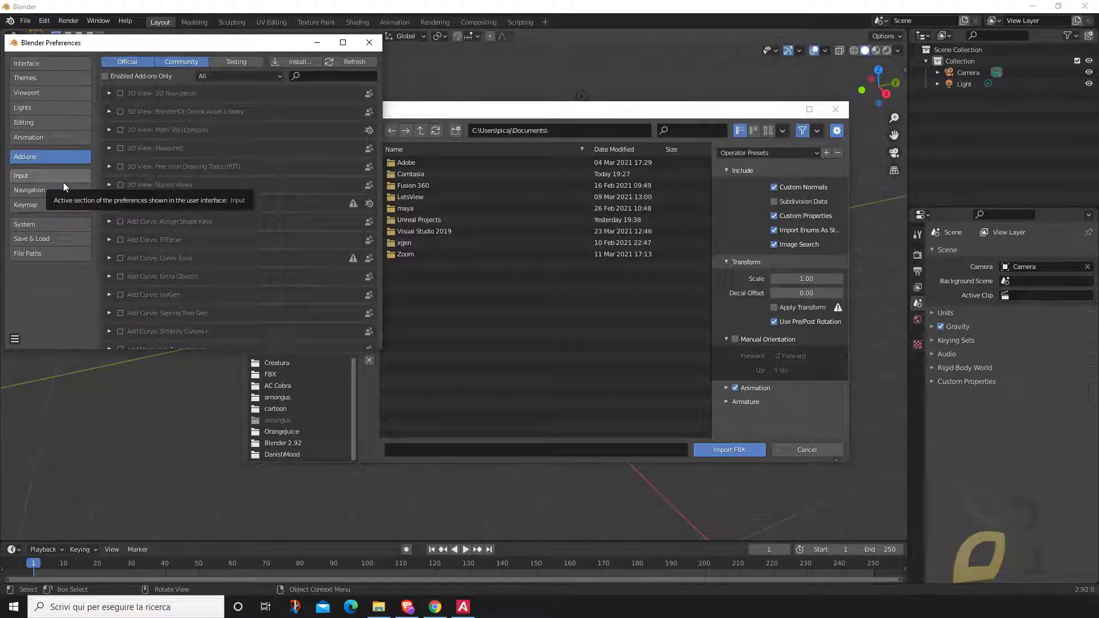
left_click(304, 76)
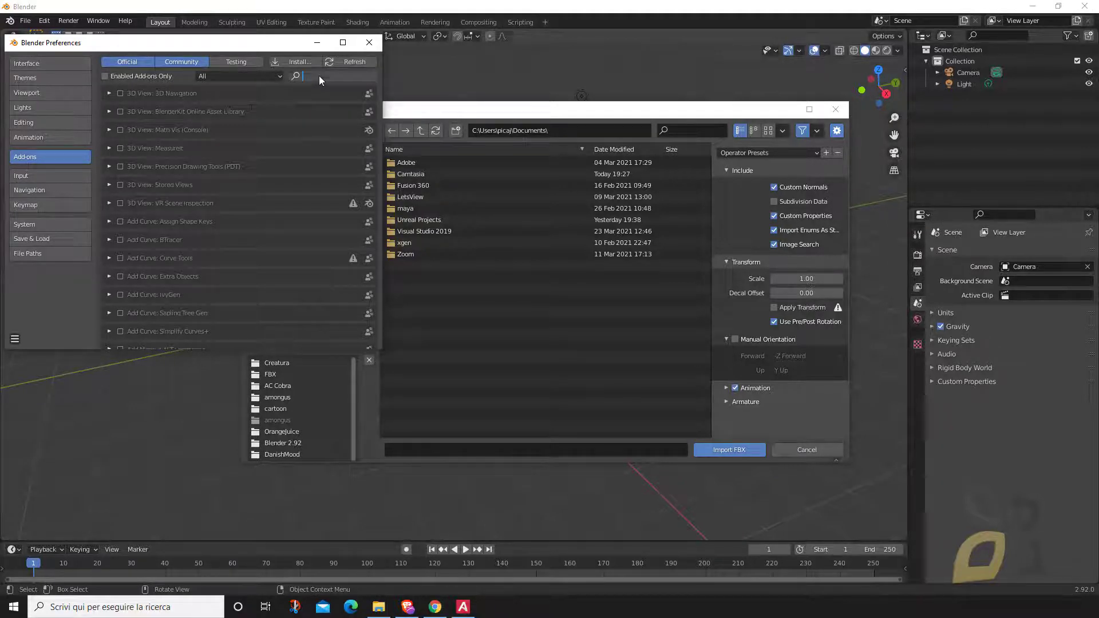
key("Escape")
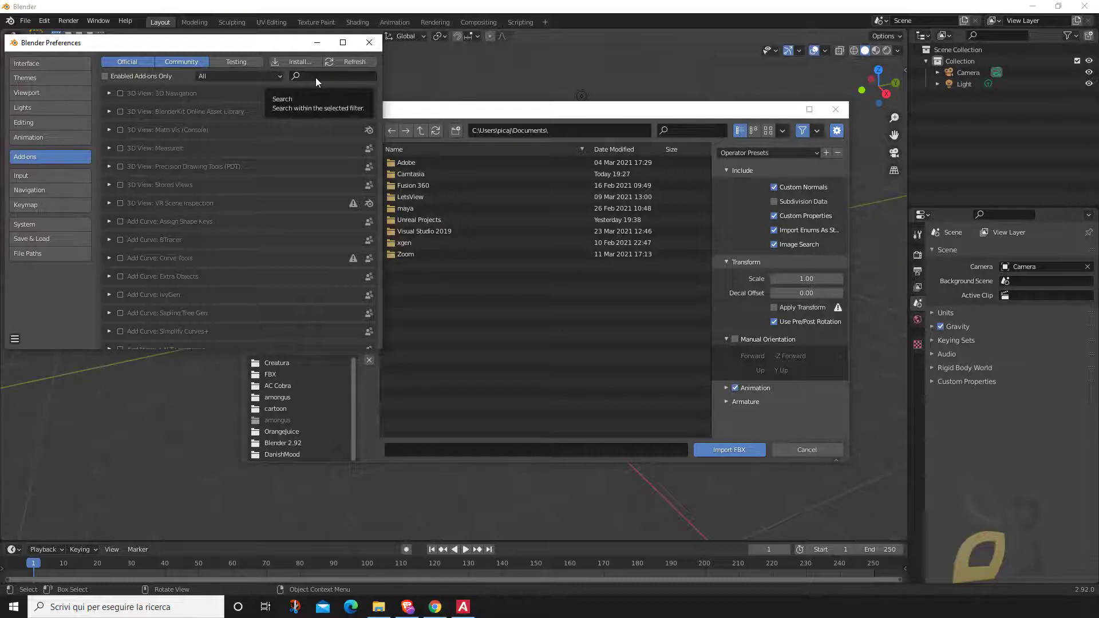
left_click(308, 75)
type("f")
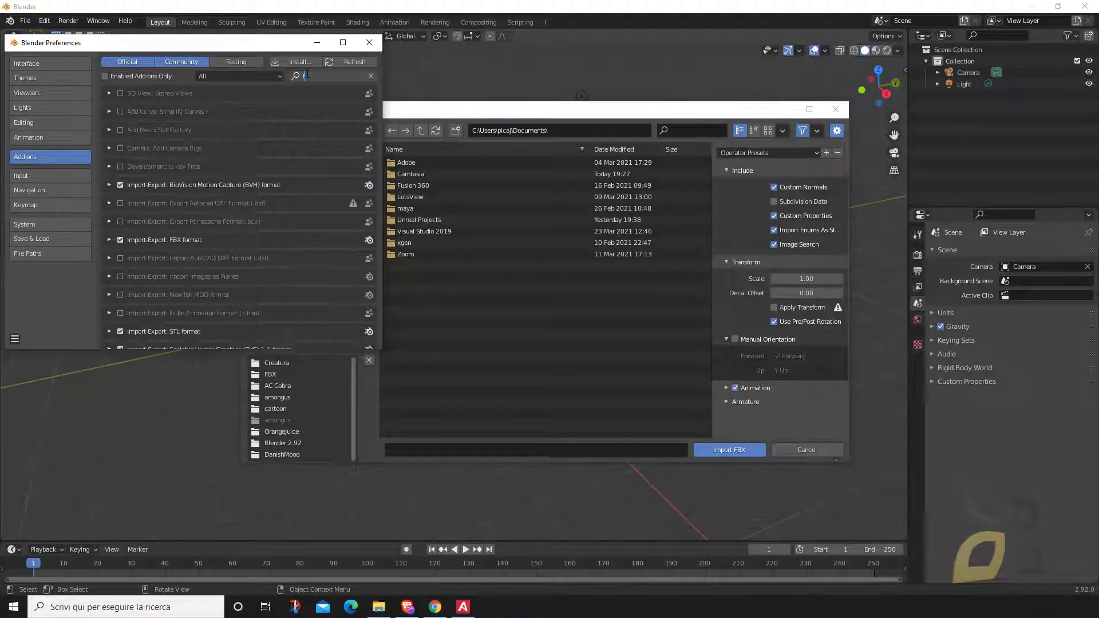
type("bx")
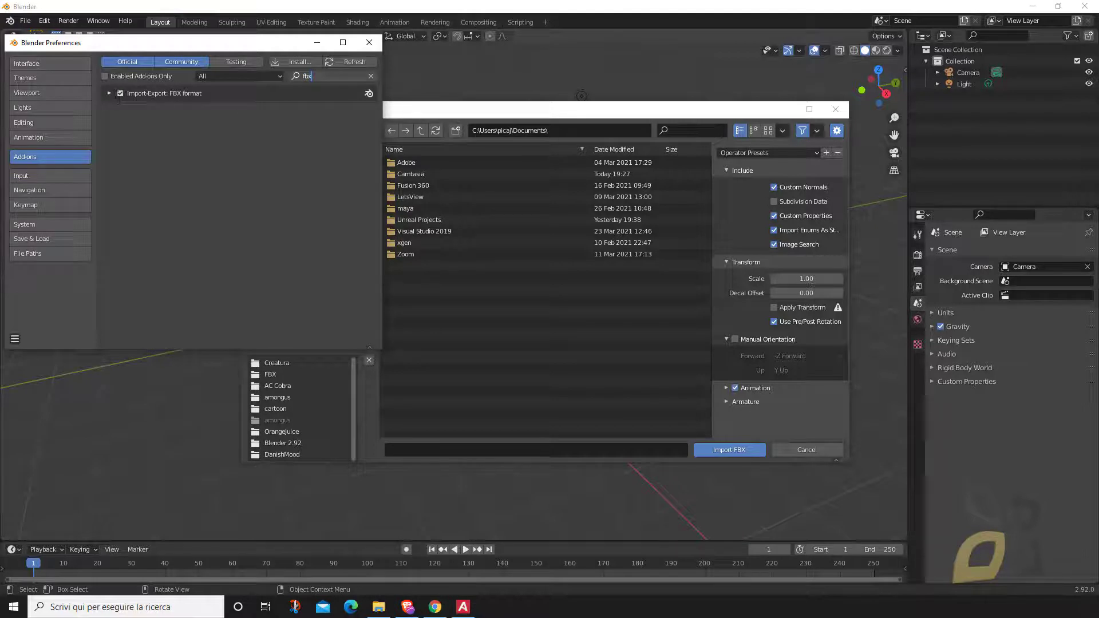
left_click(369, 43)
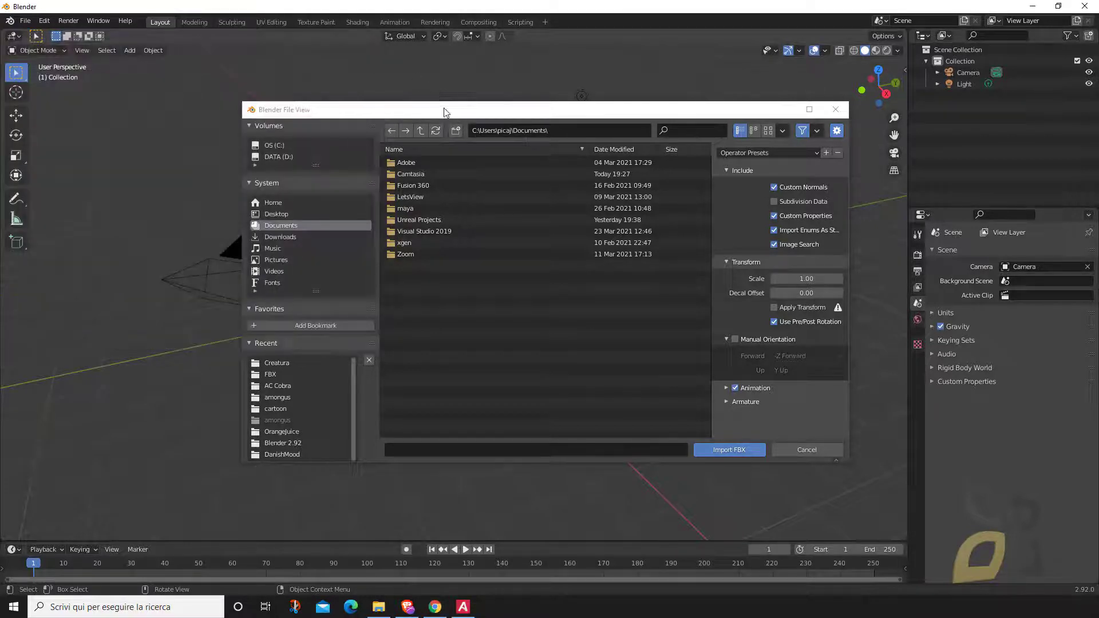
- Import Dragon.fbx from the WORKS\FBX\Dragon folder on the DATA (D:) drive
left_click_drag(444, 109, 376, 83)
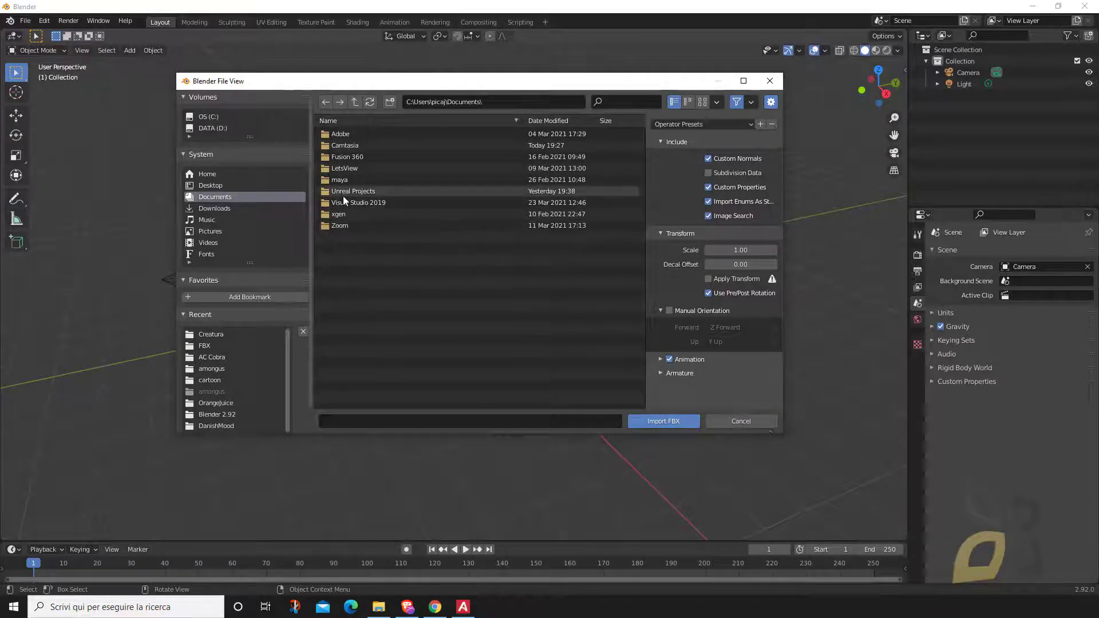
left_click(216, 128)
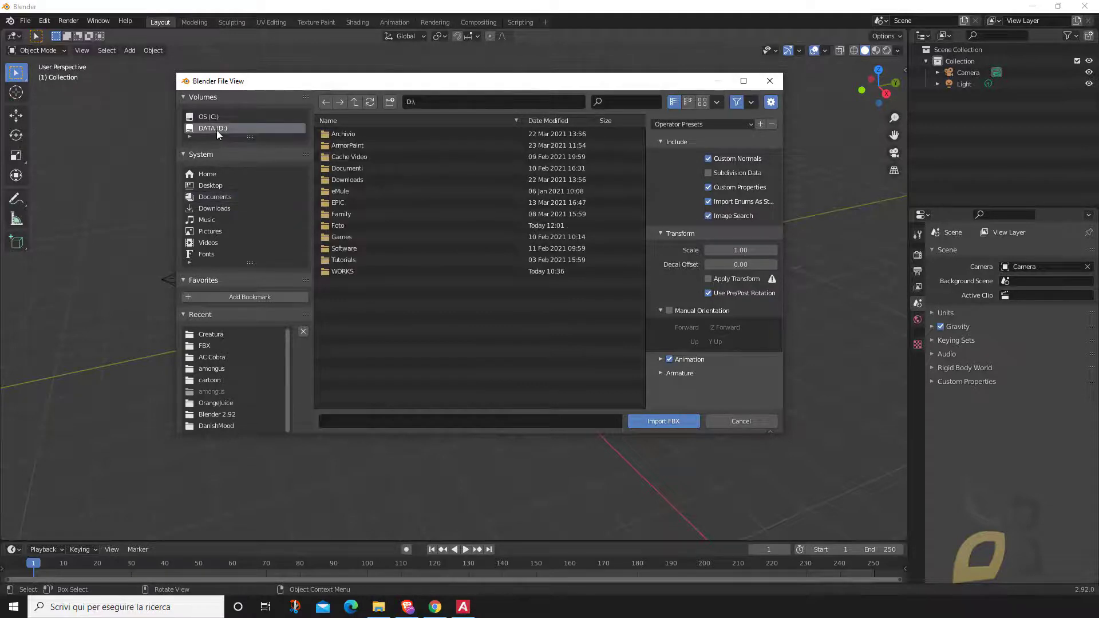
double_click(350, 271)
double_click(343, 225)
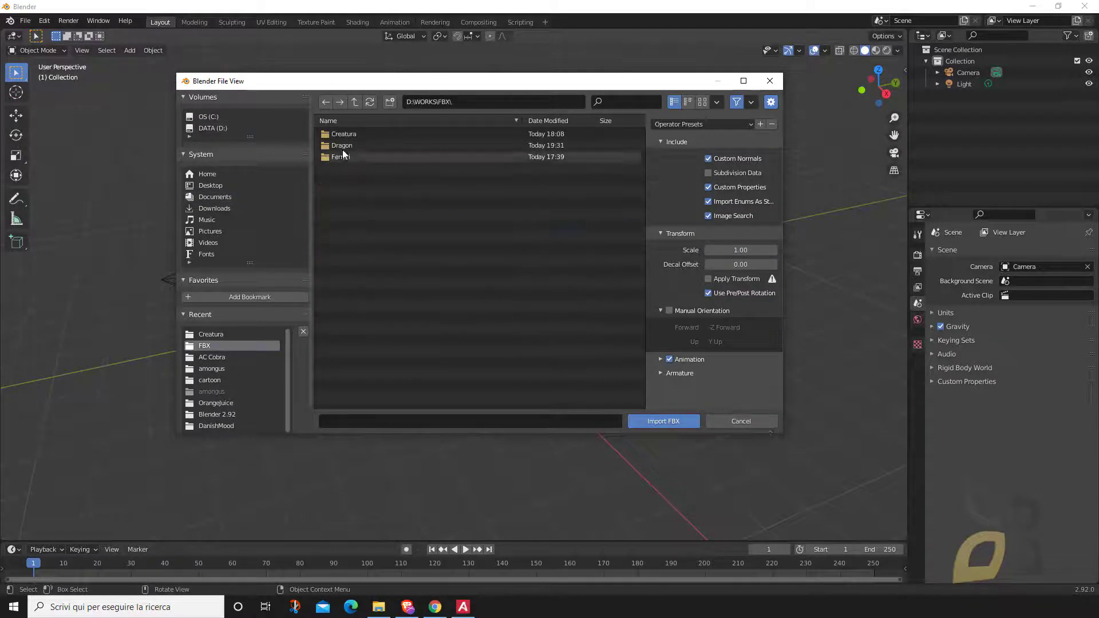
double_click(342, 146)
left_click(346, 134)
left_click(679, 420)
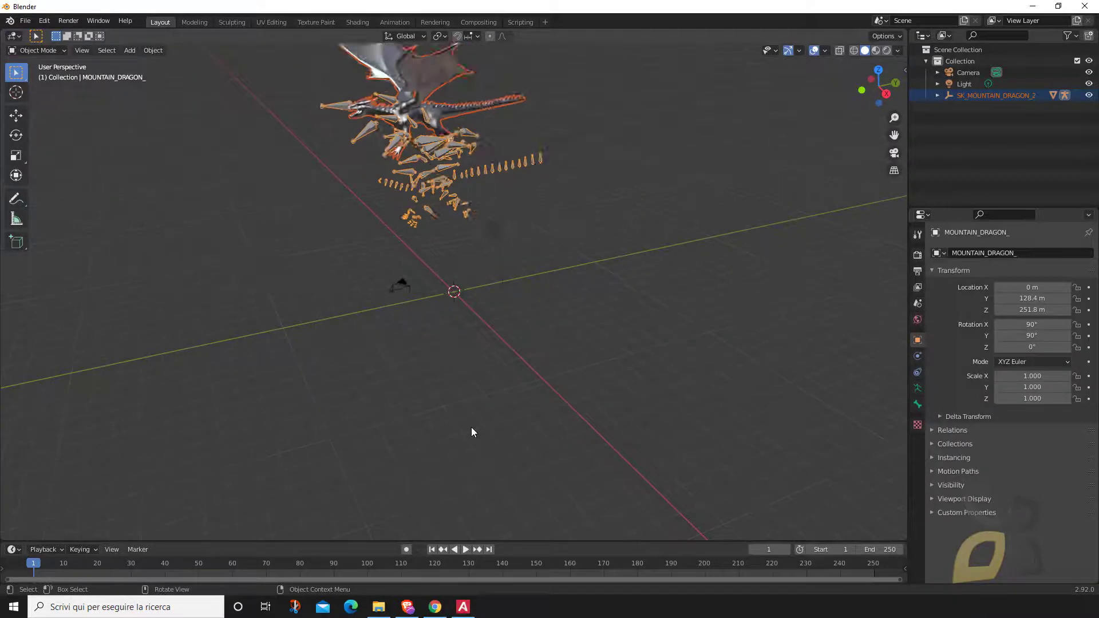
- Move the dragon mesh clear of its loose bones to about Y 1675.8 m and Z 476.68 m
scroll(427, 140, "up", 1)
left_click(424, 131)
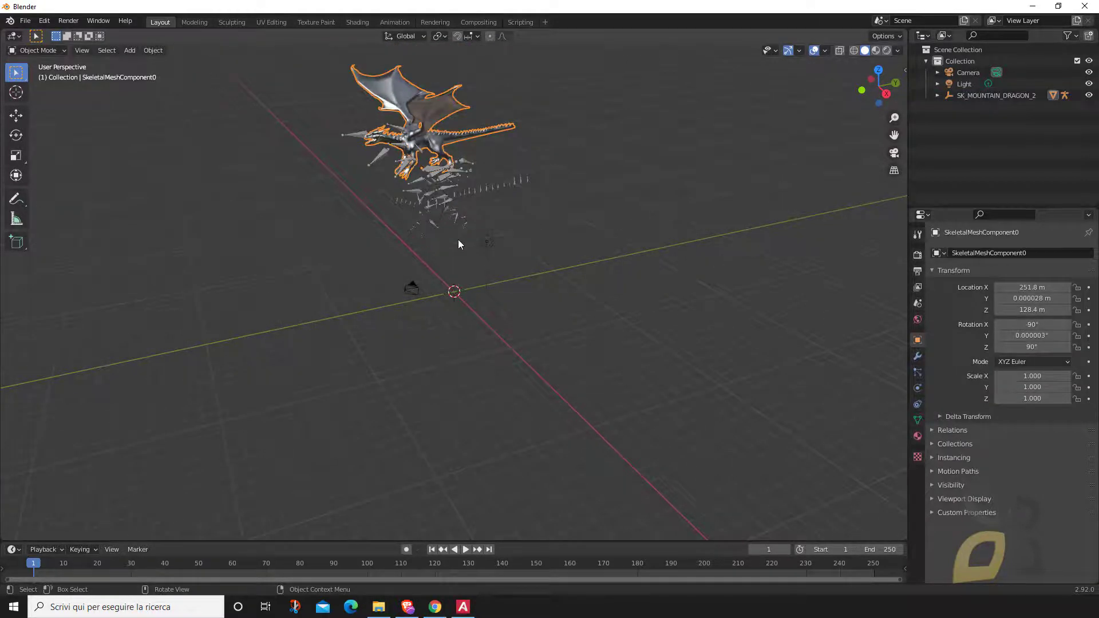
left_click(24, 117)
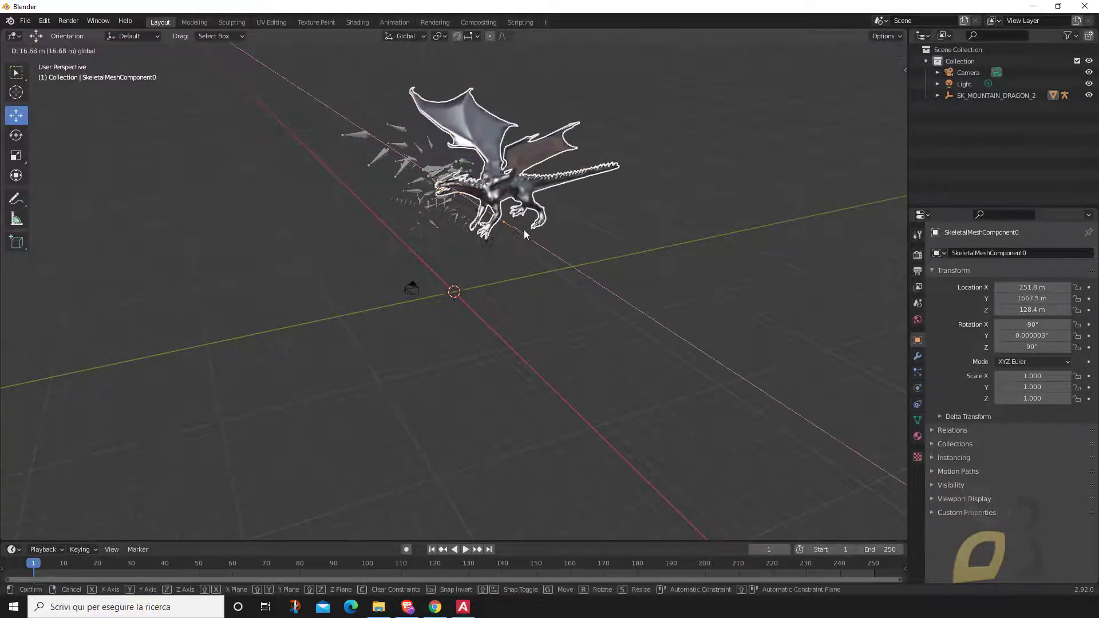
left_click(526, 219)
key("g")
left_click(458, 128)
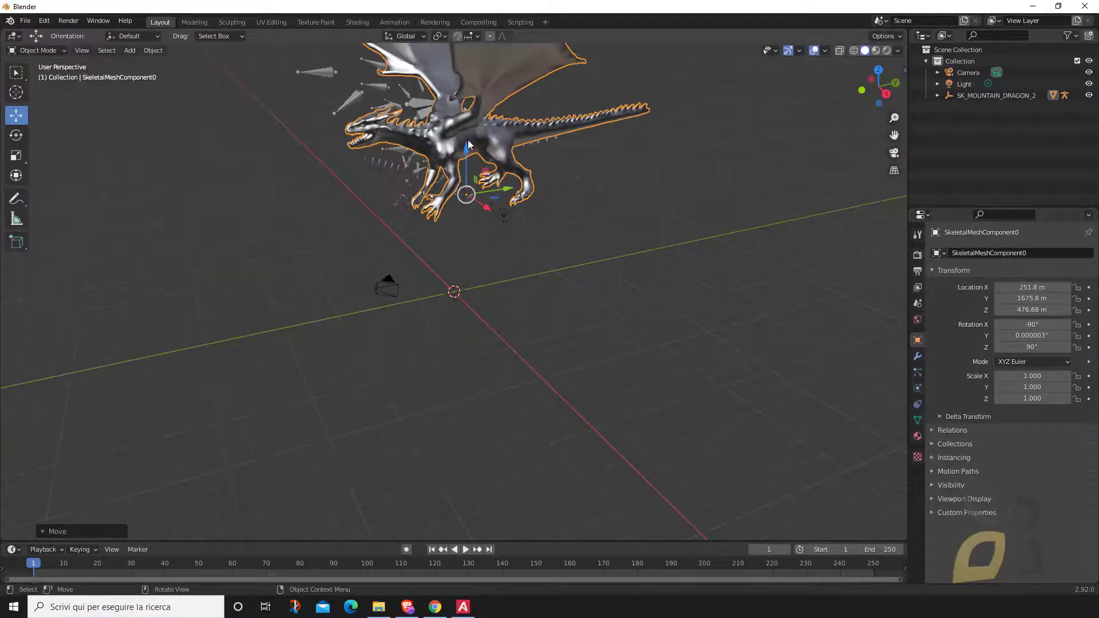
- Display the scene in Material Preview shading and inspect the dragon's material from several angles
middle_click_drag(468, 145, 478, 150, "alt")
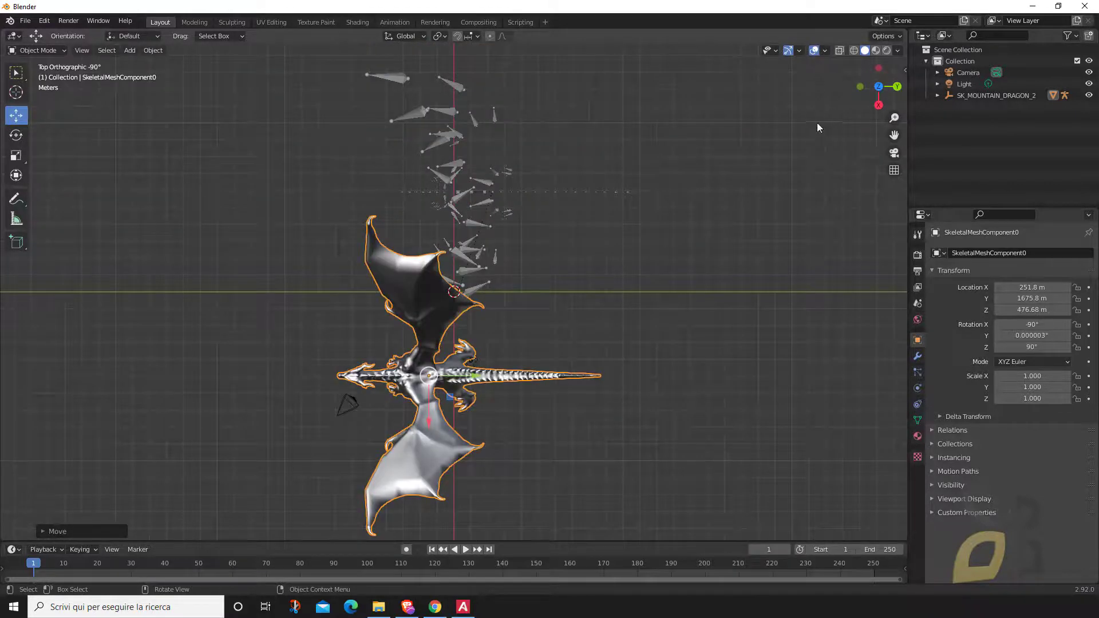
mouse_move(855, 108)
left_mouse_down()
mouse_move(836, 137)
mouse_move(855, 108)
left_mouse_up()
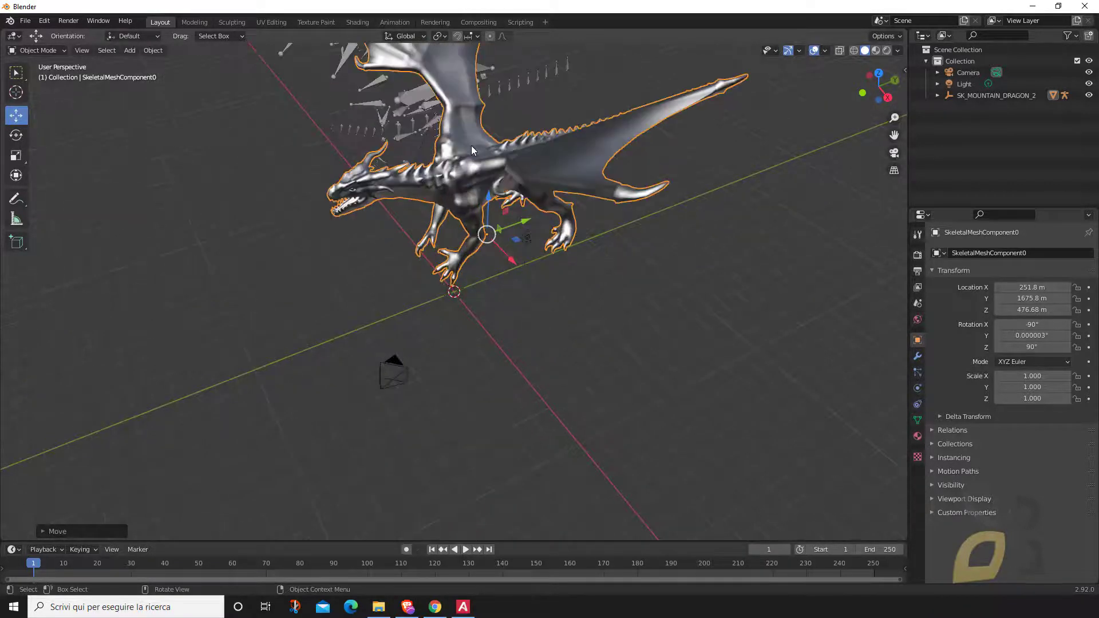
left_click(876, 51)
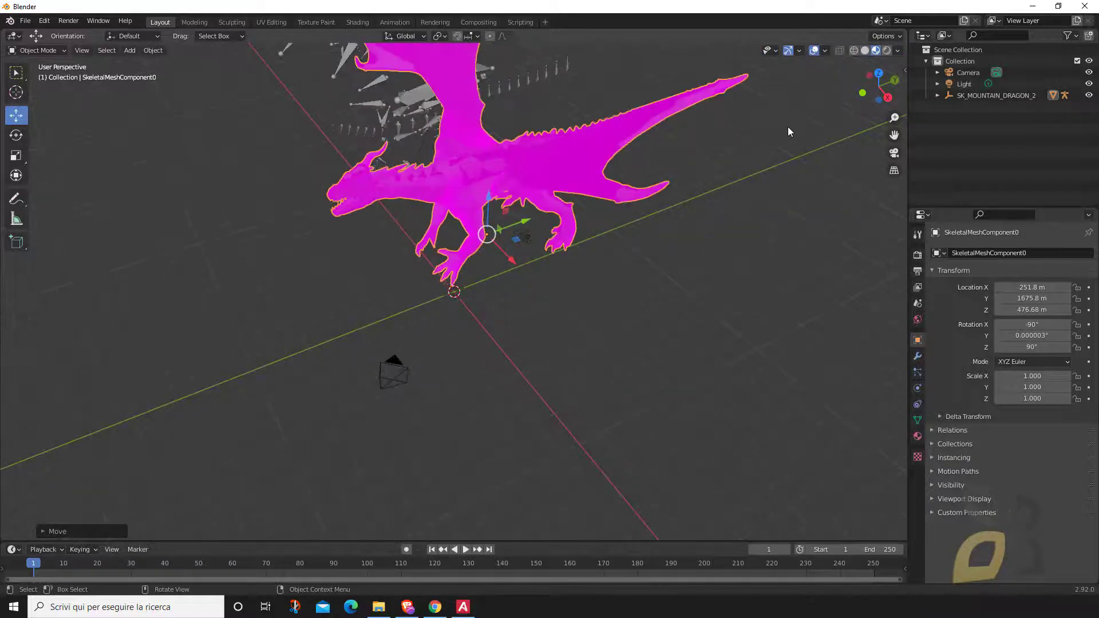
middle_click_drag(672, 188, 663, 214, "alt")
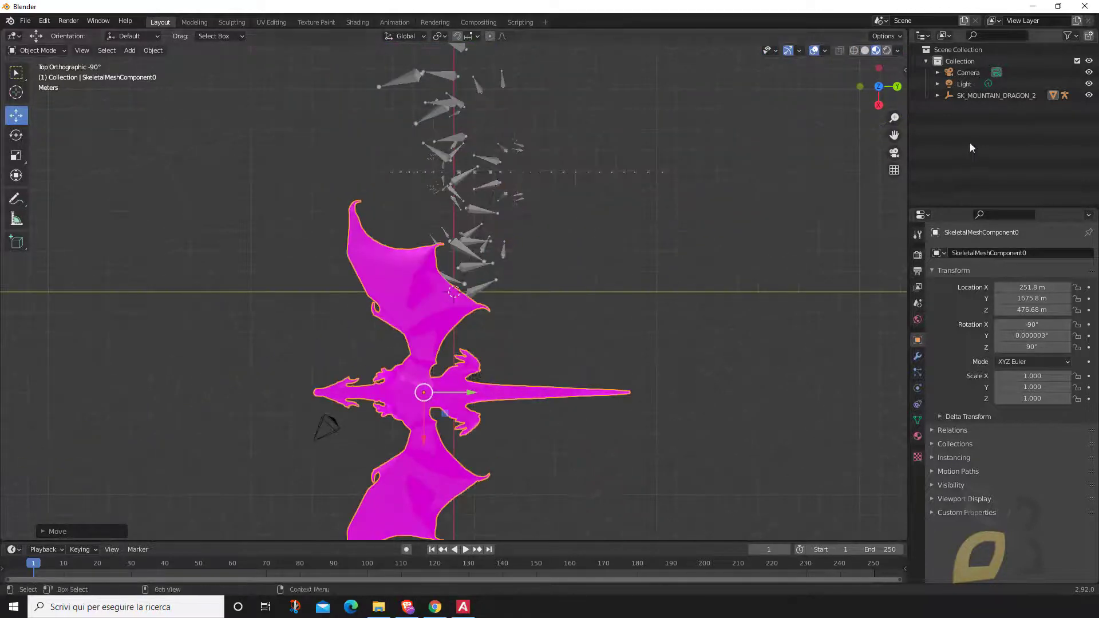
left_click_drag(879, 87, 849, 184)
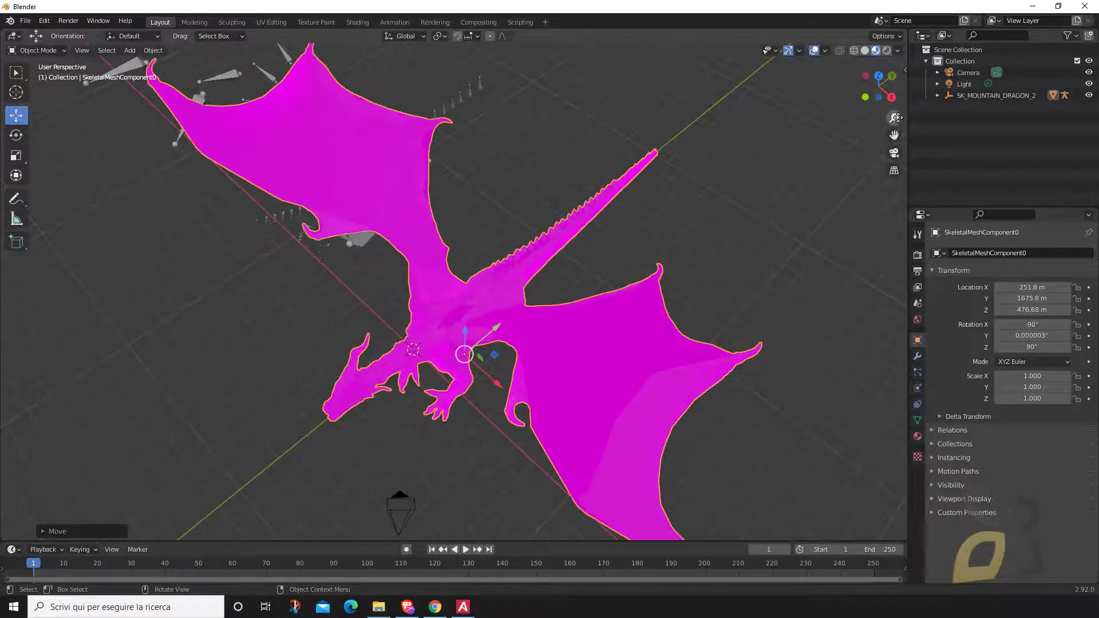
left_click_drag(890, 96, 888, 97)
left_click_drag(894, 135, 889, 214)
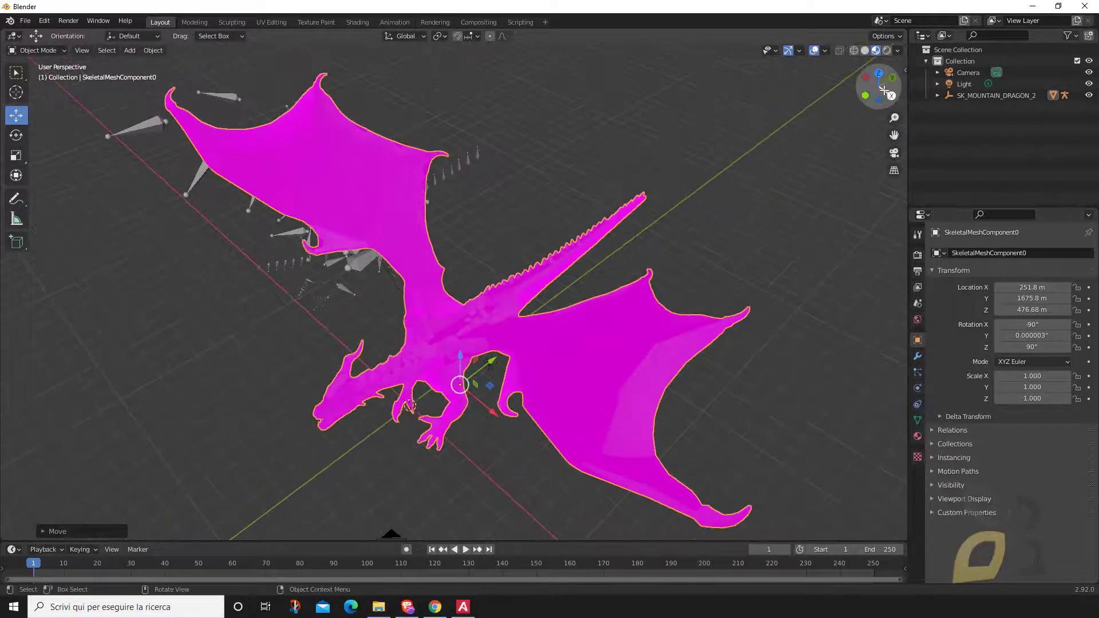
left_click_drag(879, 86, 886, 80)
scroll(430, 241, "up", 2)
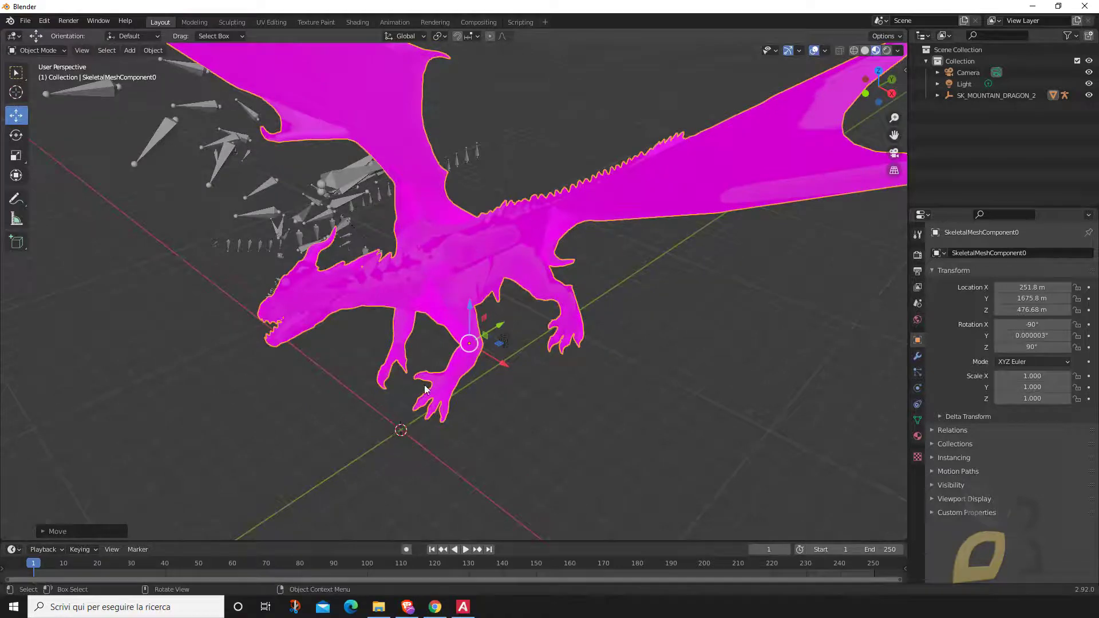
- Switch to the Unreal Editor, open the MountainDragon Textures folder and enlarge the Content Browser
mouse_move(463, 606)
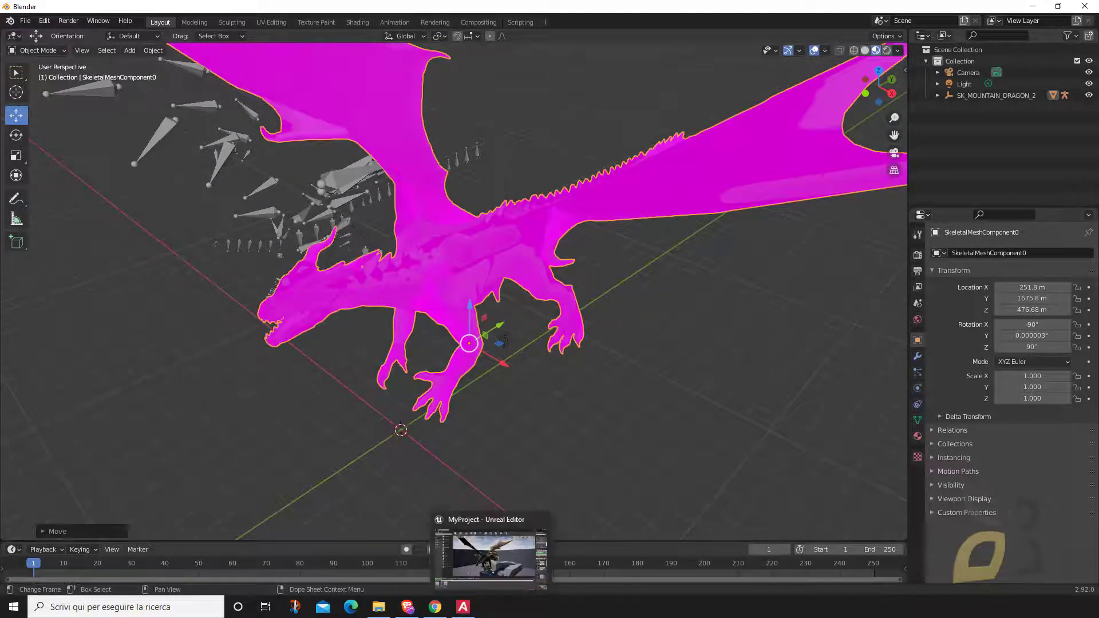
left_click(495, 546)
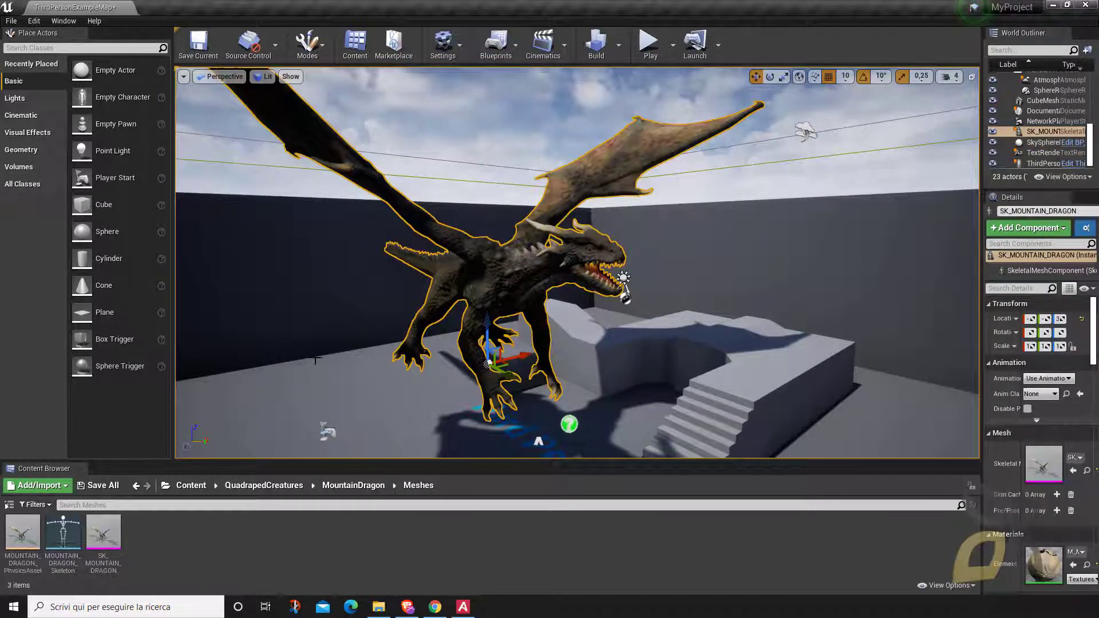
left_click(338, 486)
double_click(178, 539)
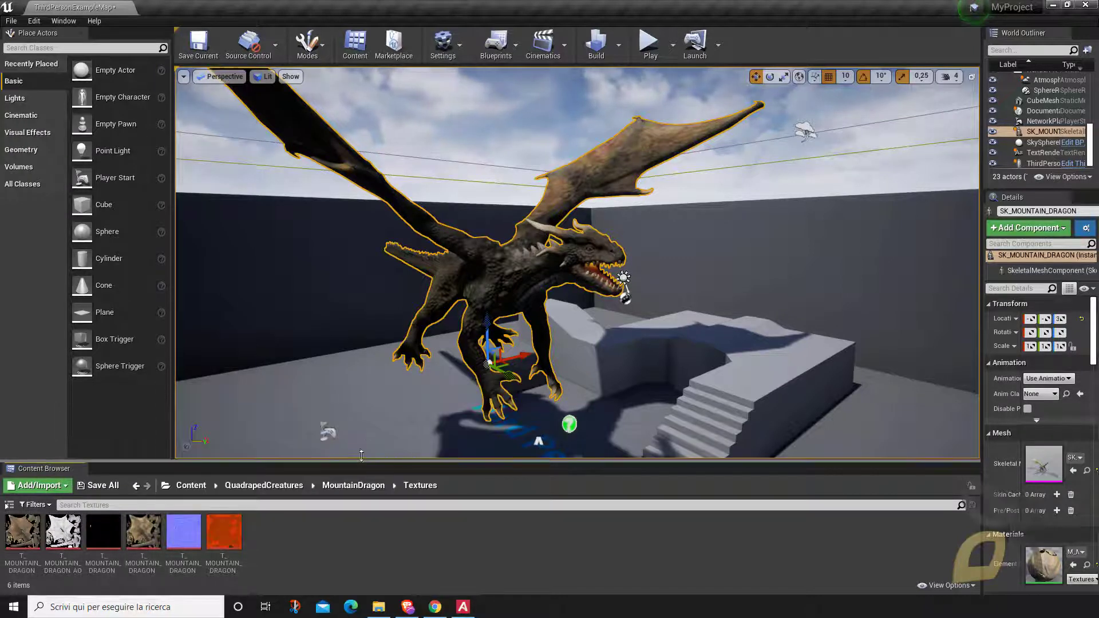
left_click_drag(360, 459, 352, 423)
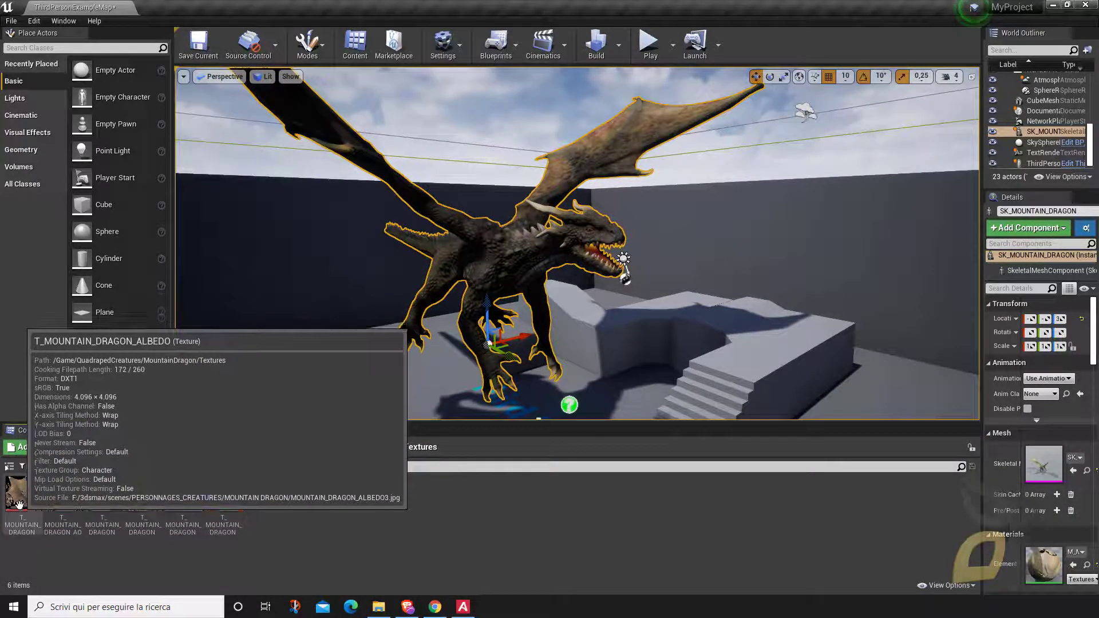
- Export the T_MOUNTAIN_DRAGON_ALBEDO texture as a Targa file to the WORKS\FBX\Dragon folder on DATA (D:)
right_click(19, 506)
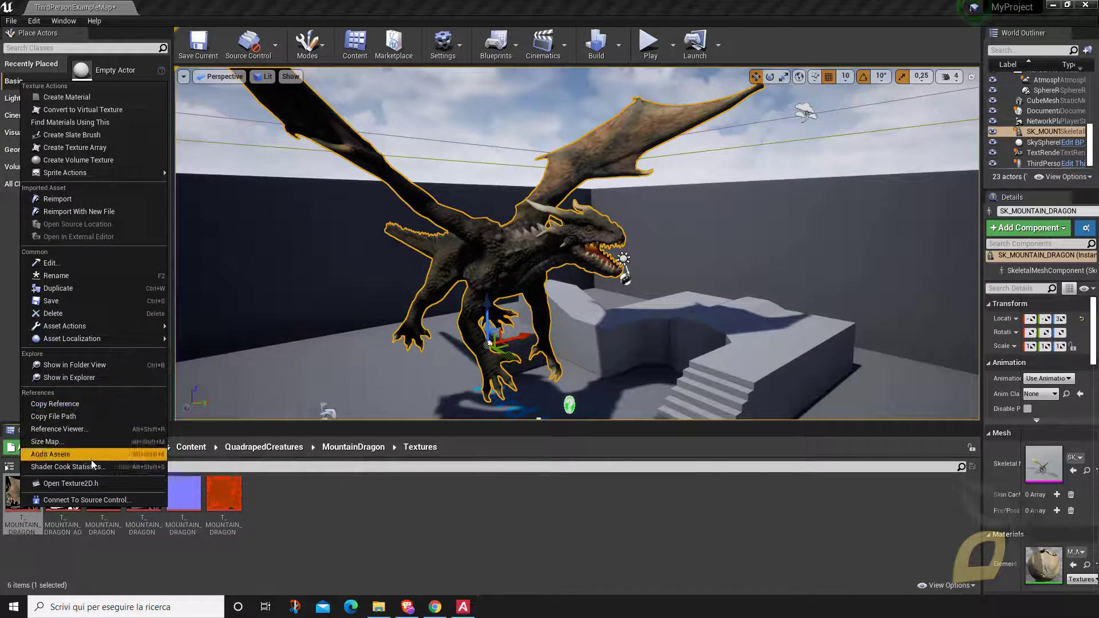
mouse_move(86, 326)
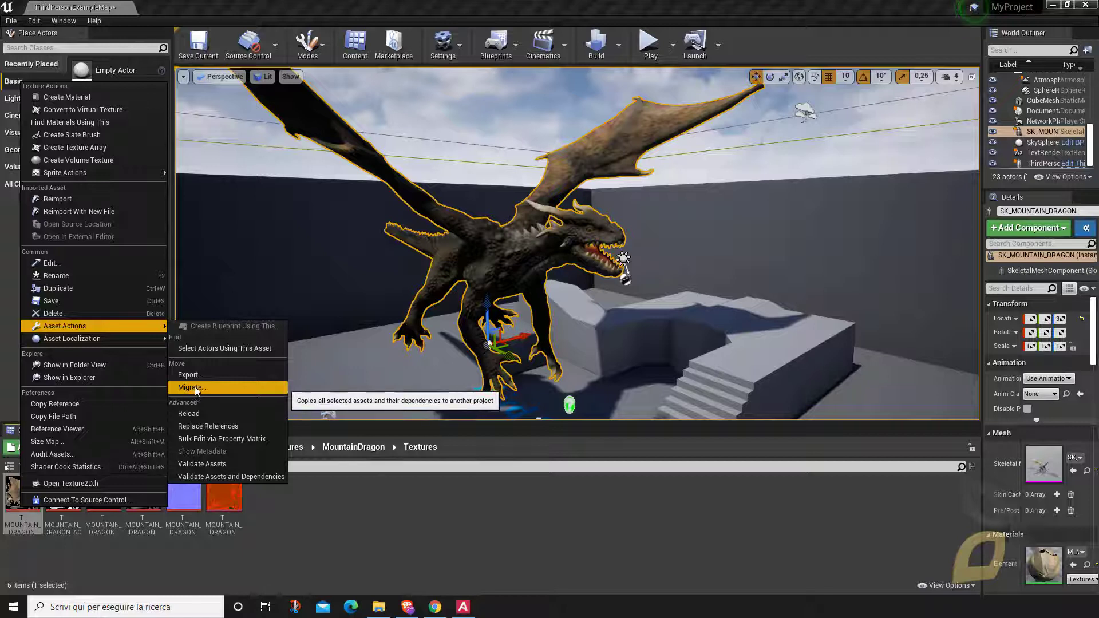
left_click(204, 375)
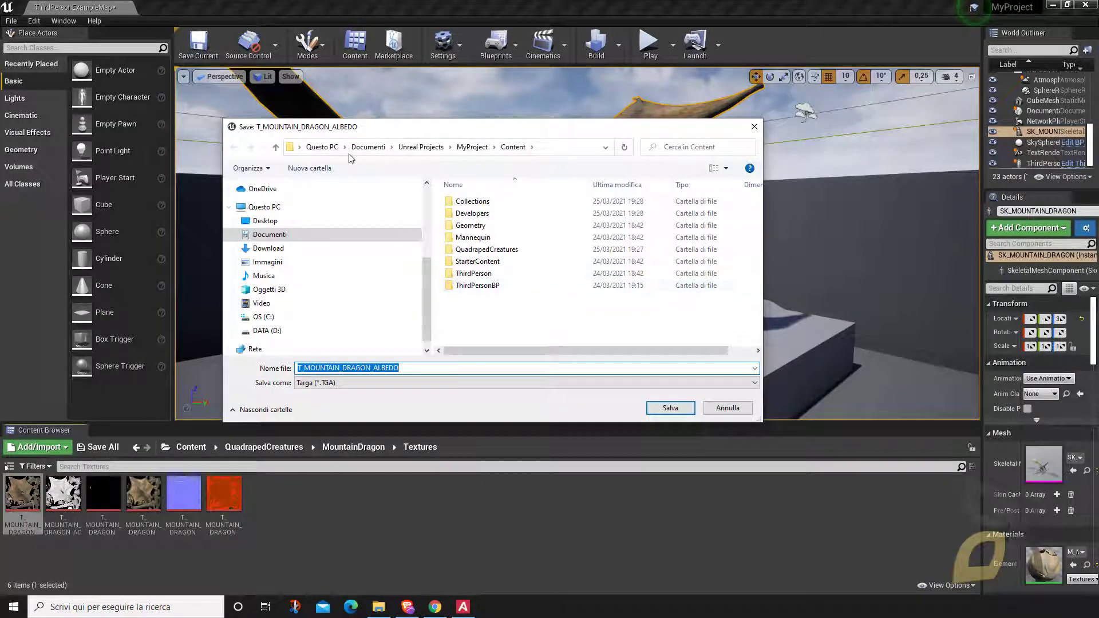
scroll(309, 265, "up", 3)
left_click(274, 227)
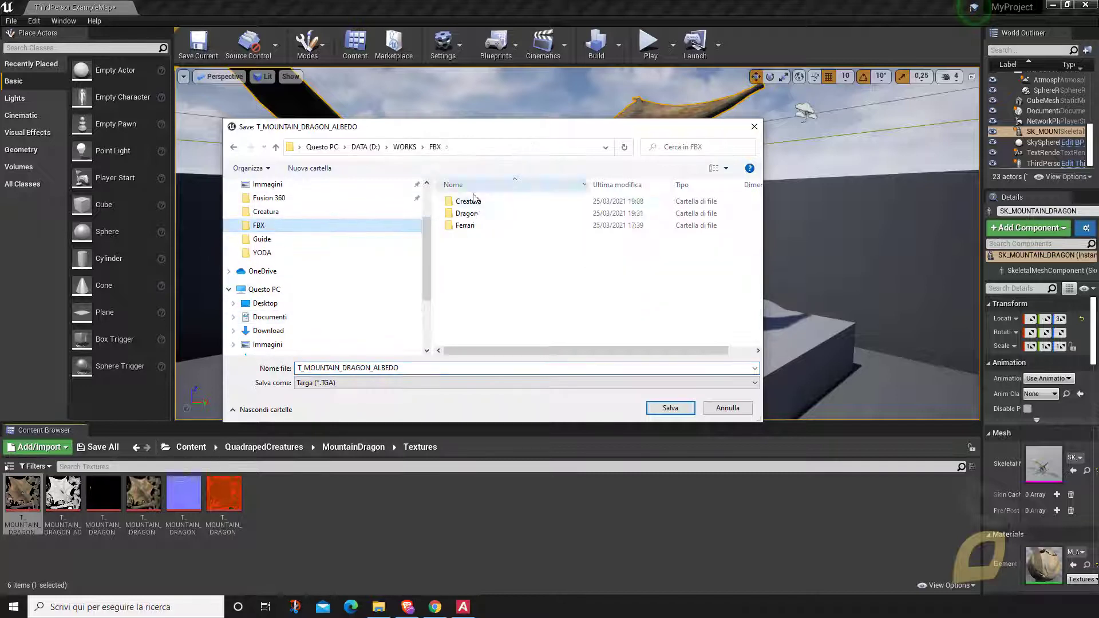
double_click(470, 213)
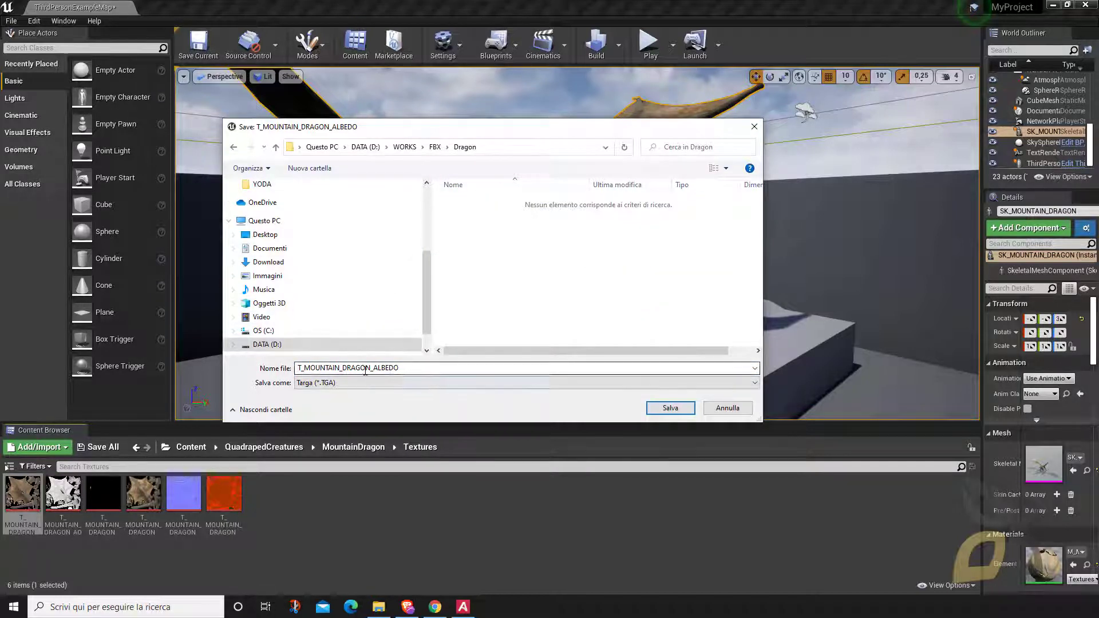
left_click(665, 408)
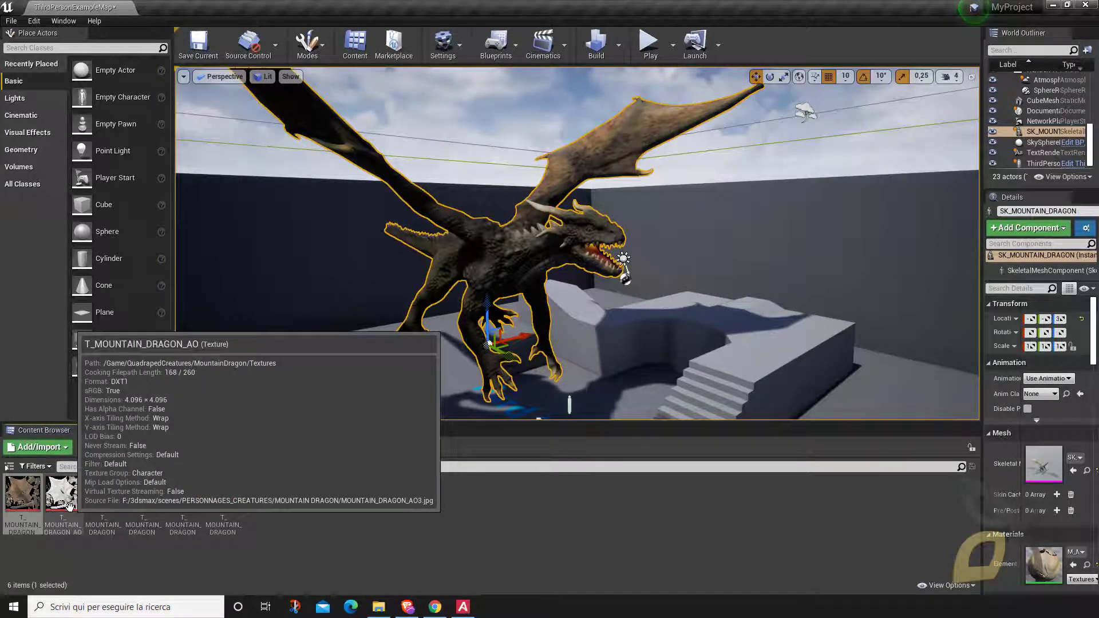
- Export the T_MOUNTAIN_DRAGON_NRM normal map as a Targa file to the Dragon folder
left_click(119, 502)
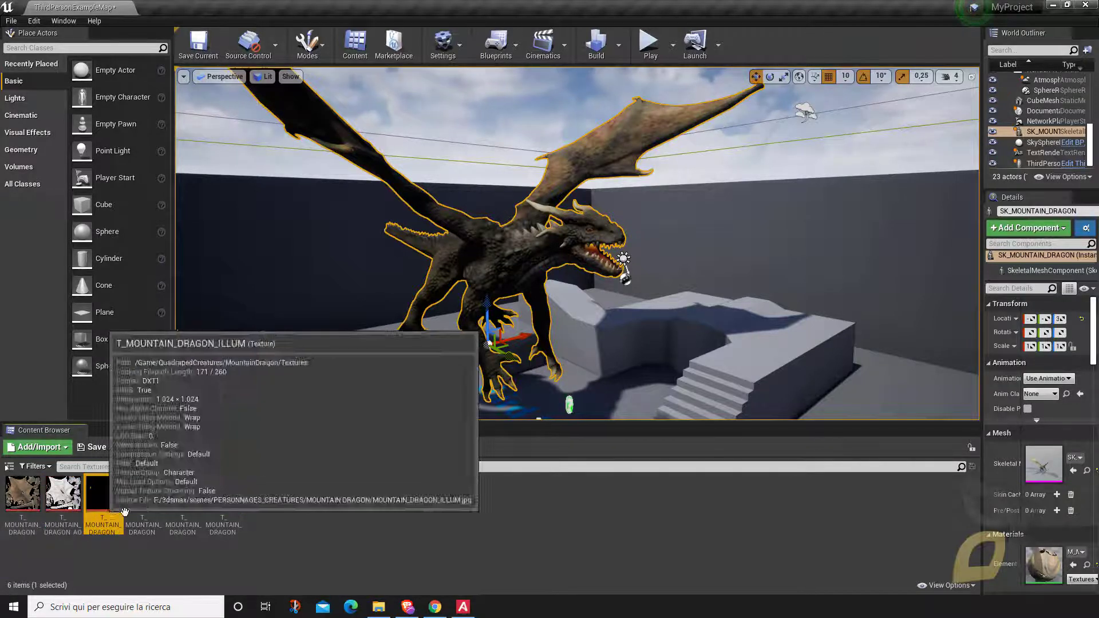
right_click(179, 497)
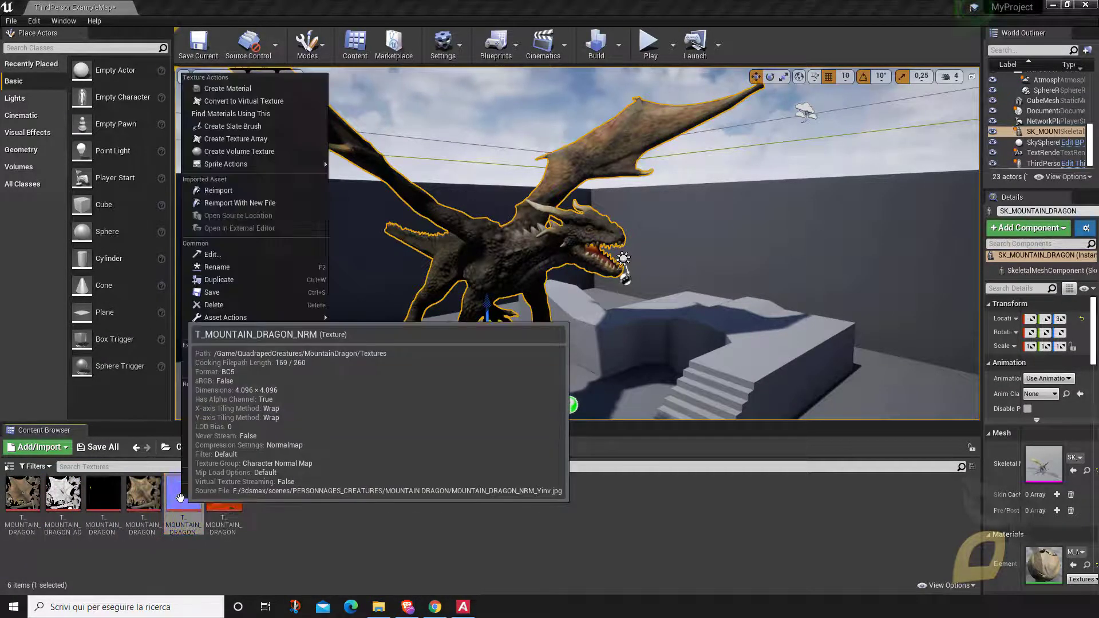
mouse_move(245, 330)
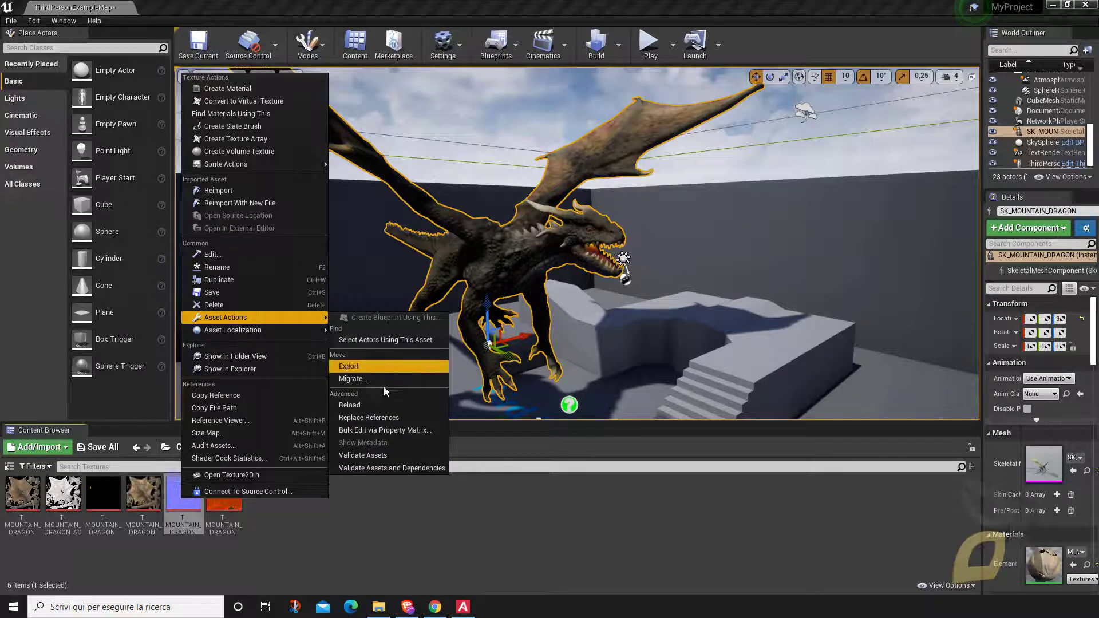
left_click(358, 366)
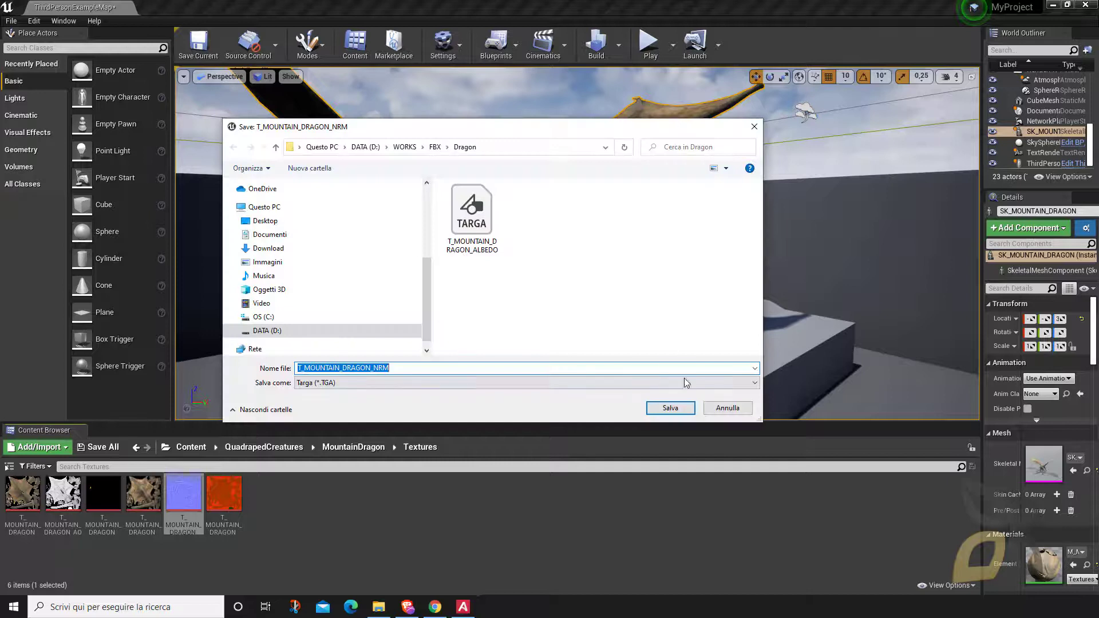
left_click(671, 408)
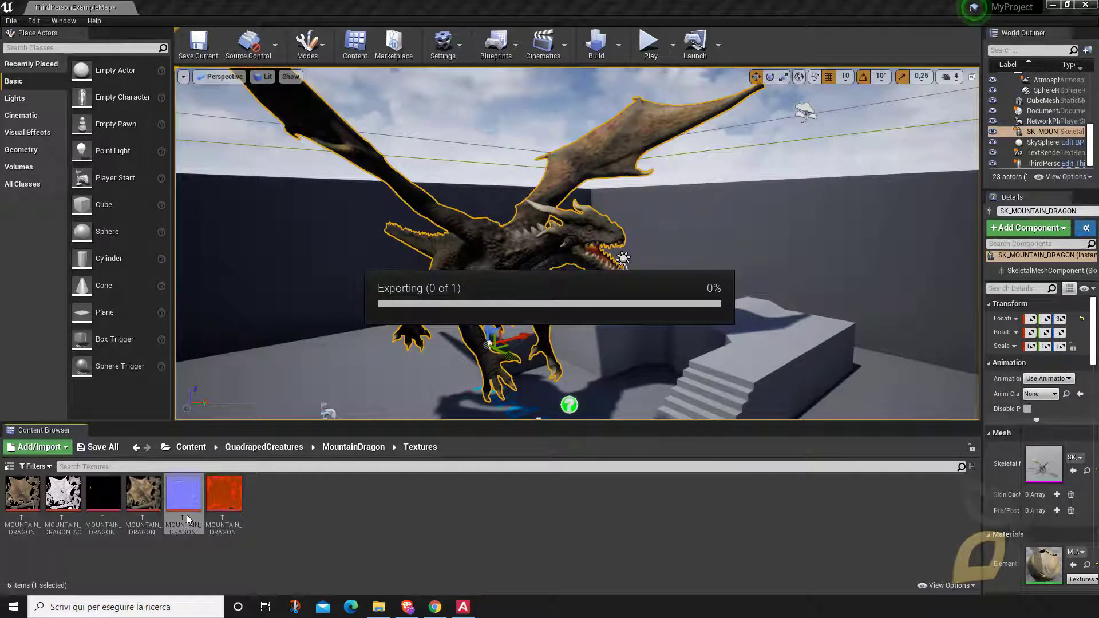
- Export the T_MOUNTAIN_DRAGON_RoughnessSpecularMetallic texture as a Targa file to the Dragon folder
right_click(218, 496)
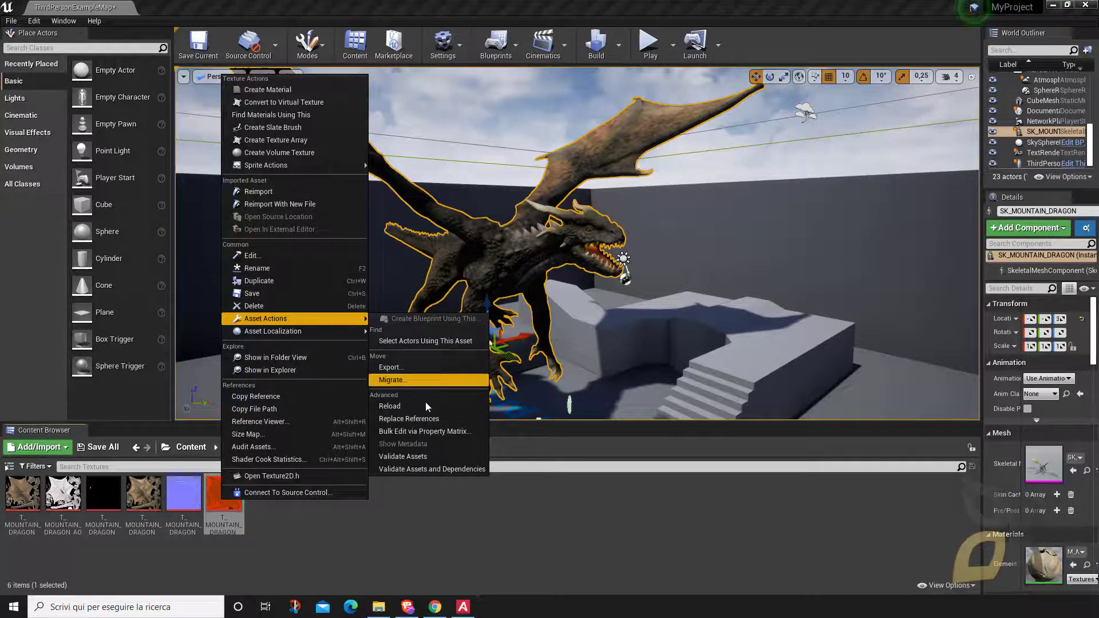
left_click(401, 366)
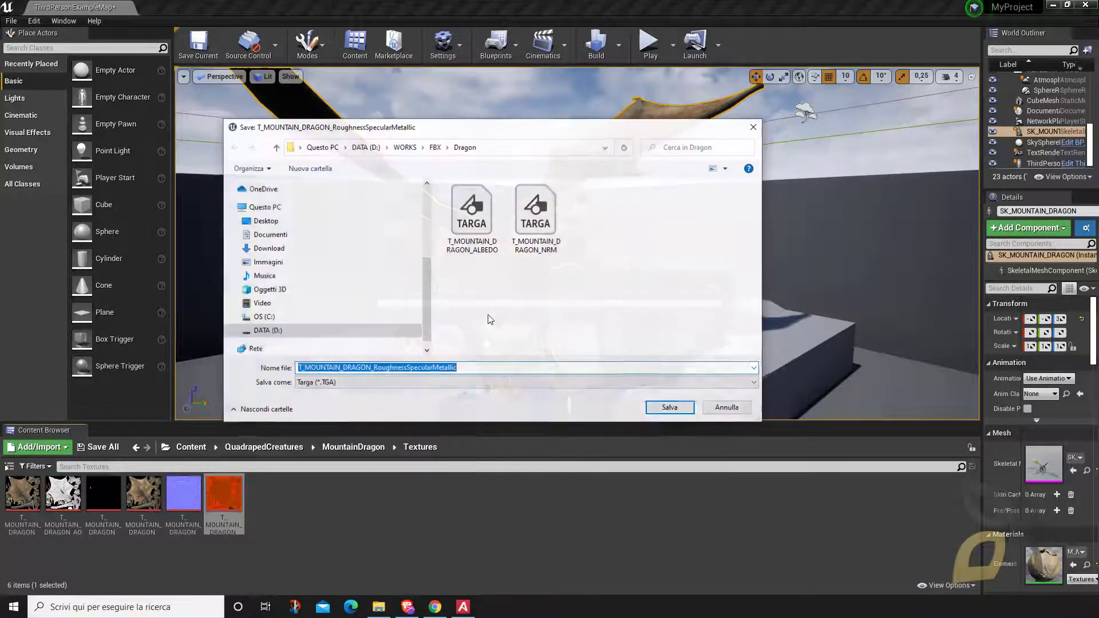
left_click(670, 407)
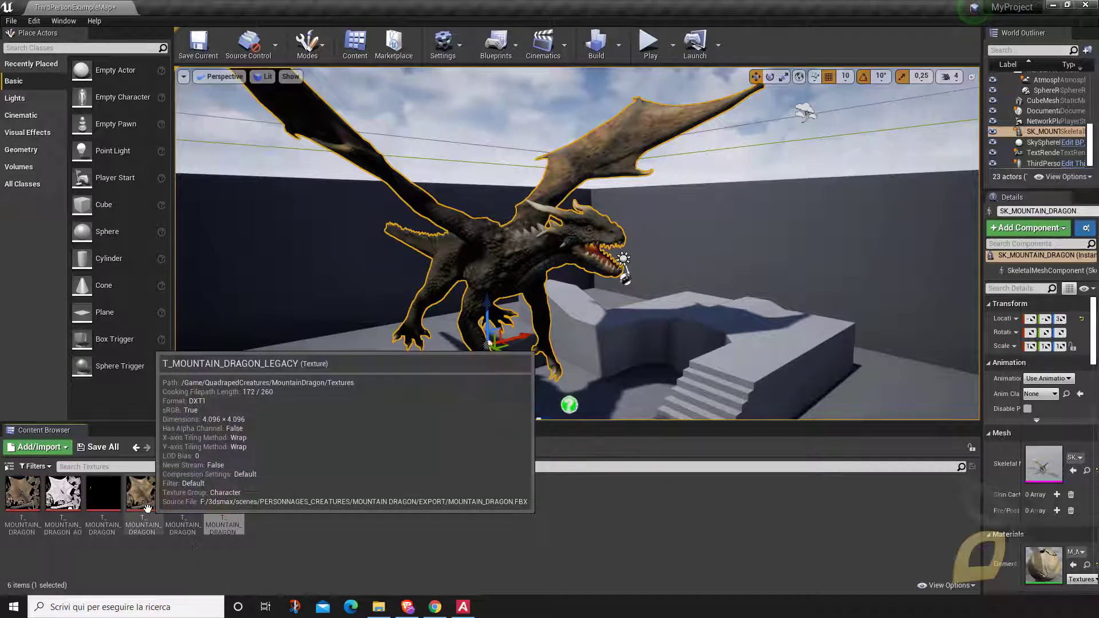
- Export the T_MOUNTAIN_DRAGON_ILLUM texture as a Targa file to the Dragon folder
right_click(99, 503)
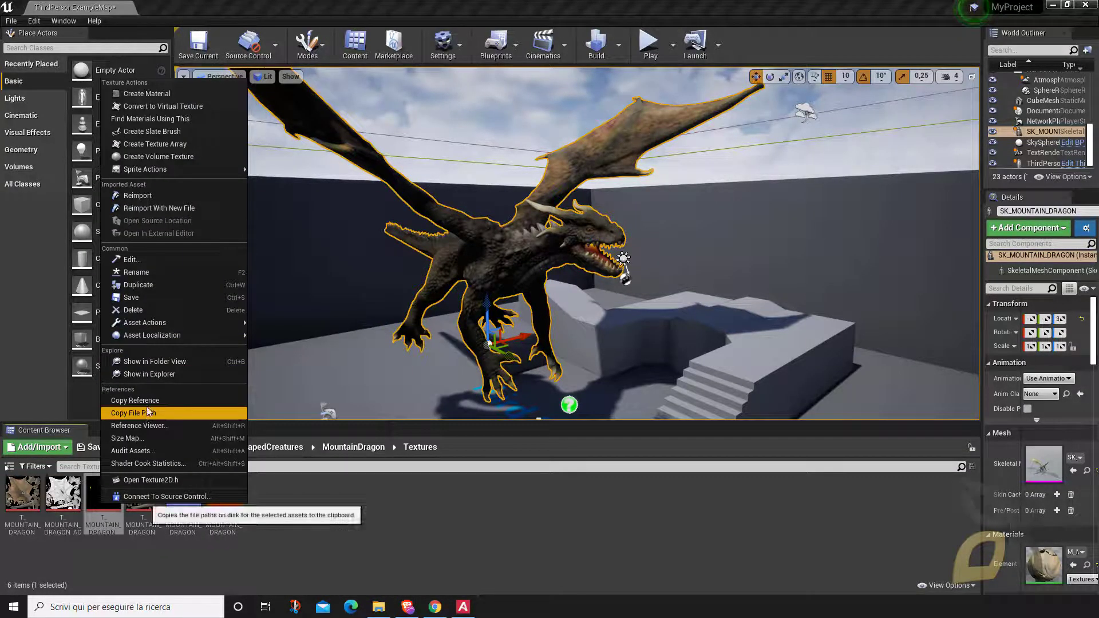
mouse_move(172, 322)
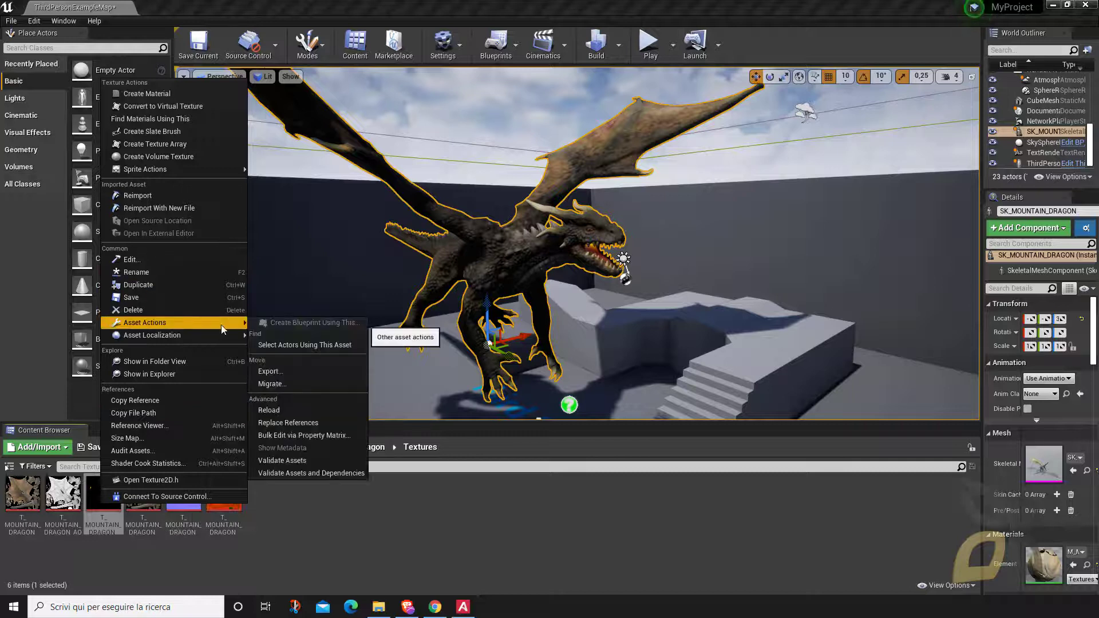
left_click(284, 372)
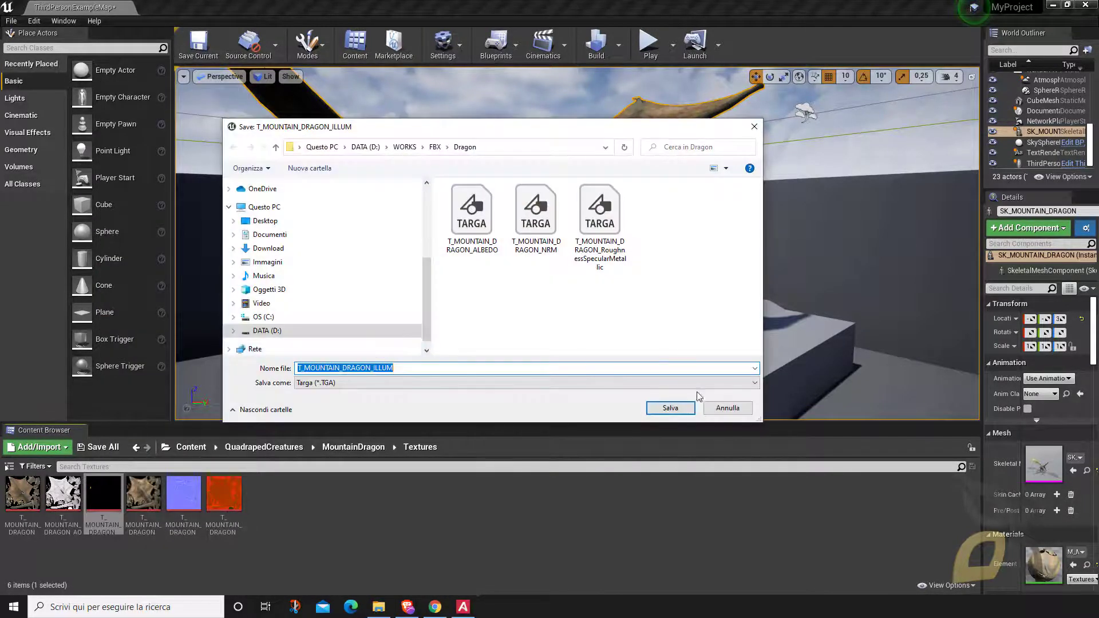
left_click(669, 407)
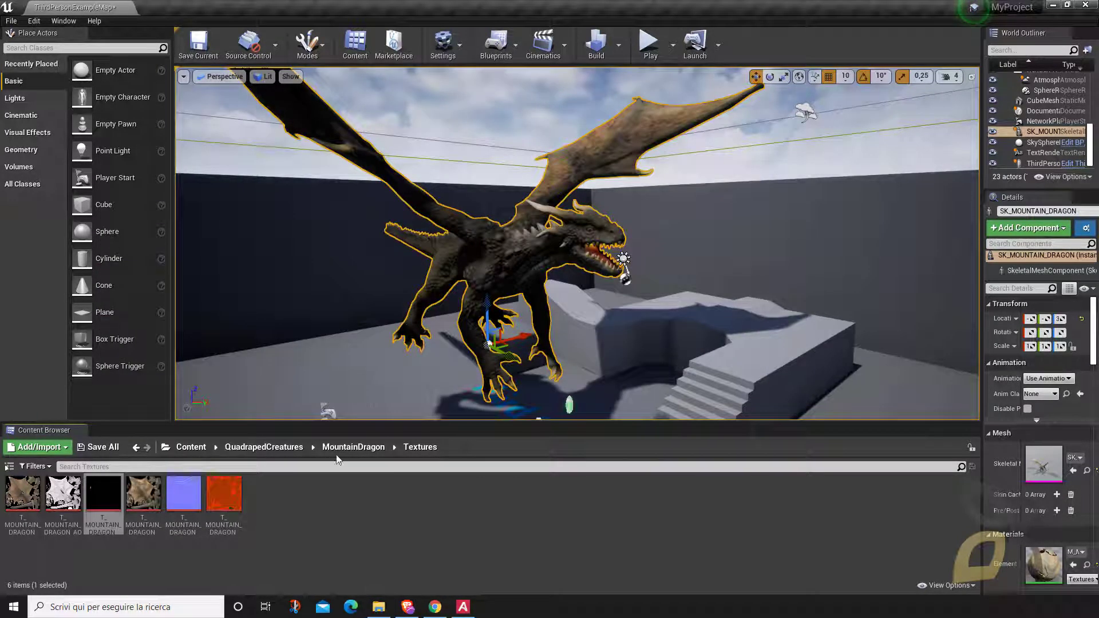
- Export the T_MOUNTAIN_DRAGON_AO texture to the Dragon folder
right_click(59, 495)
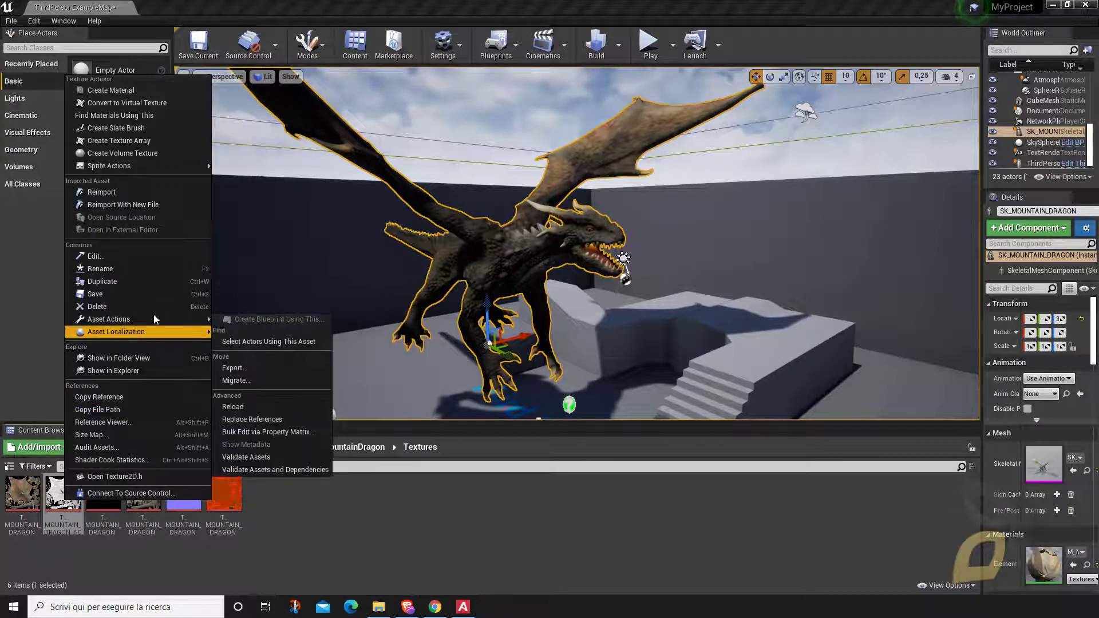
left_click(253, 367)
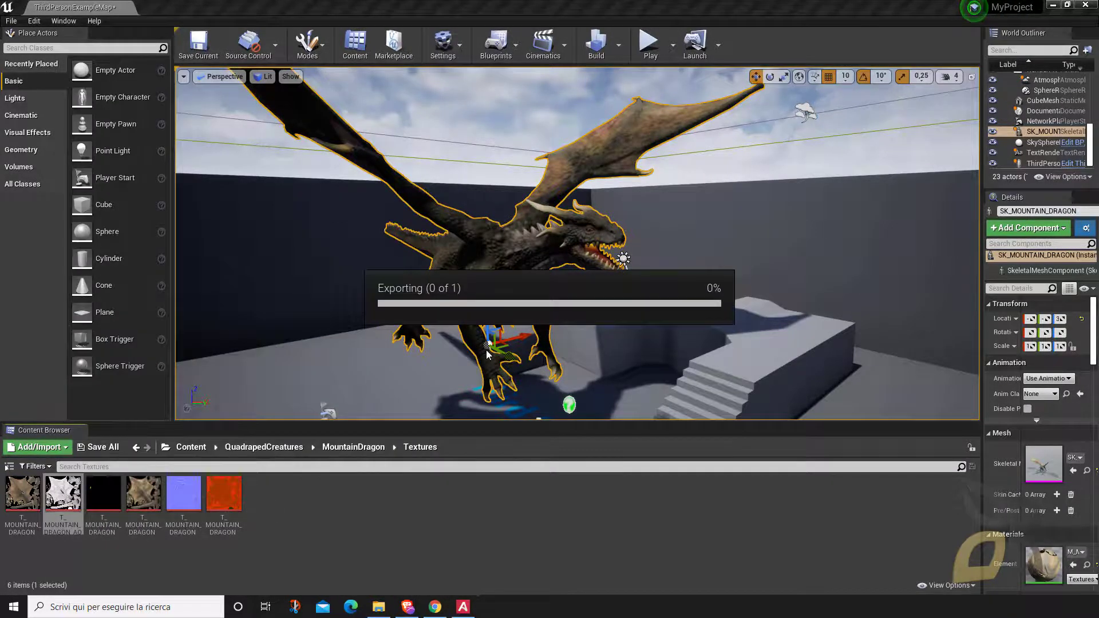
left_click(664, 406)
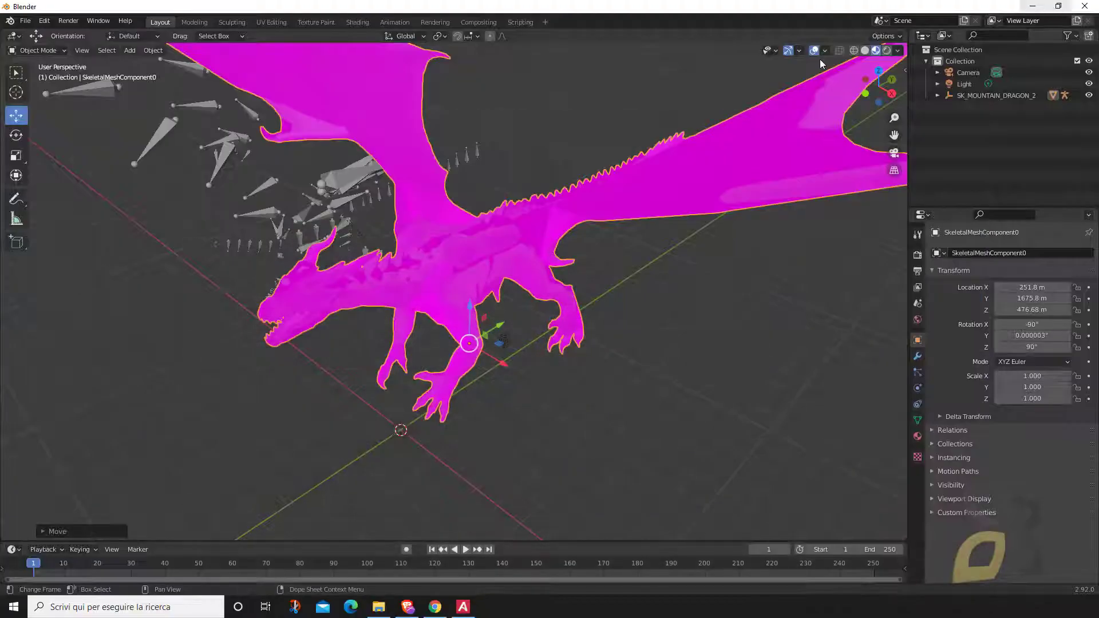
- Select the dragon mesh, display its M_MOUNTAIN_DRAGON material, and switch the main viewport to the Shader Editor
scroll(462, 359, "down", 3)
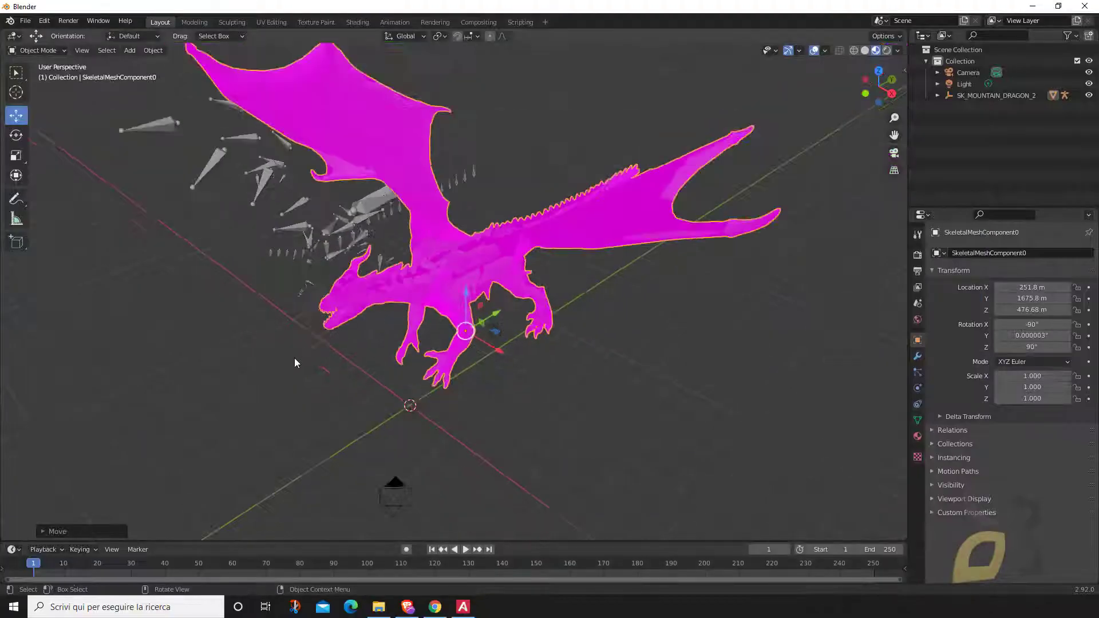
scroll(391, 232, "up", 2)
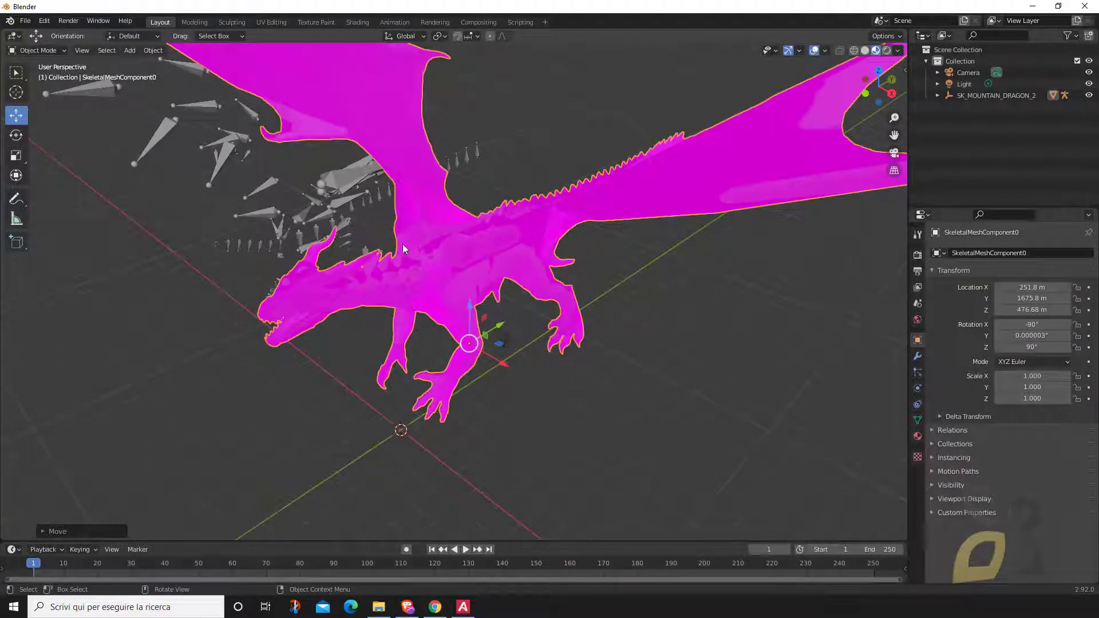
left_click(445, 266)
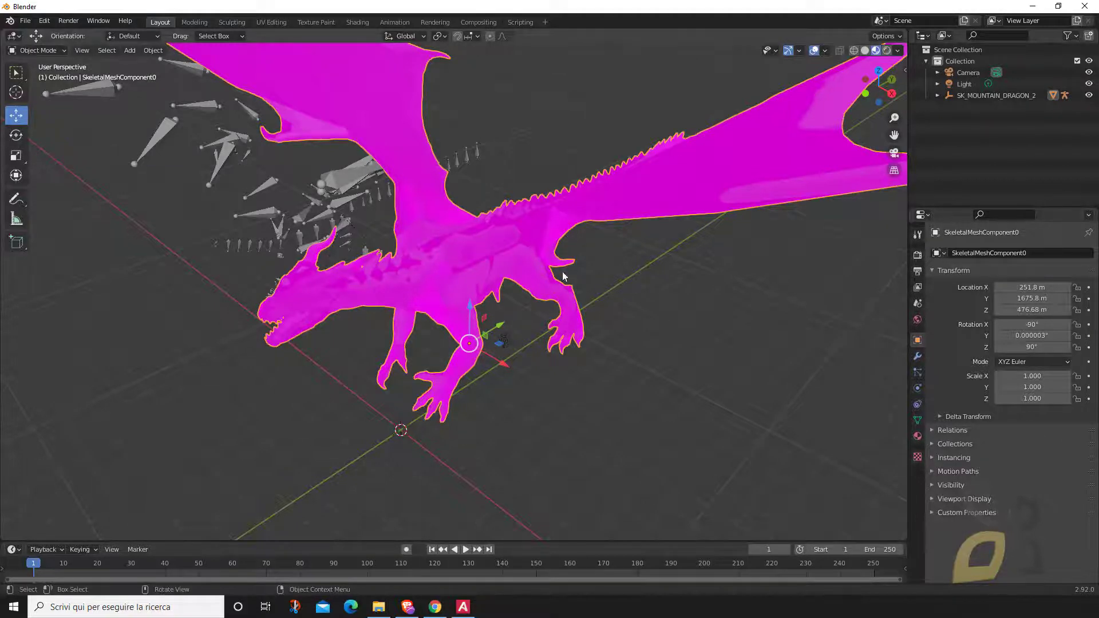
middle_click_drag(664, 349, 743, 363)
left_click(921, 437)
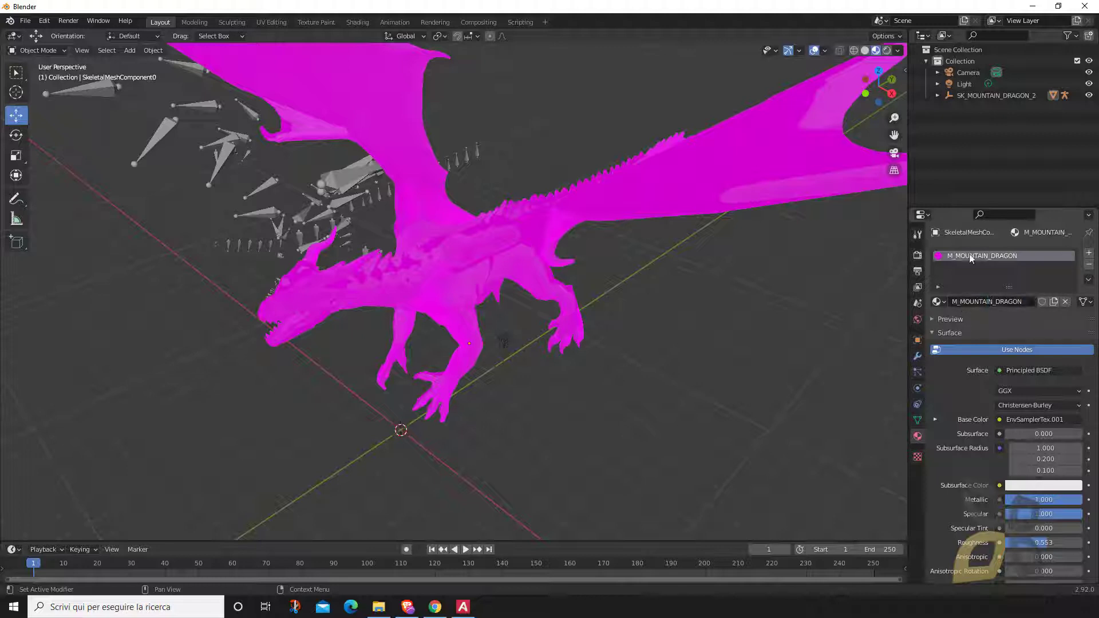
left_click(16, 36)
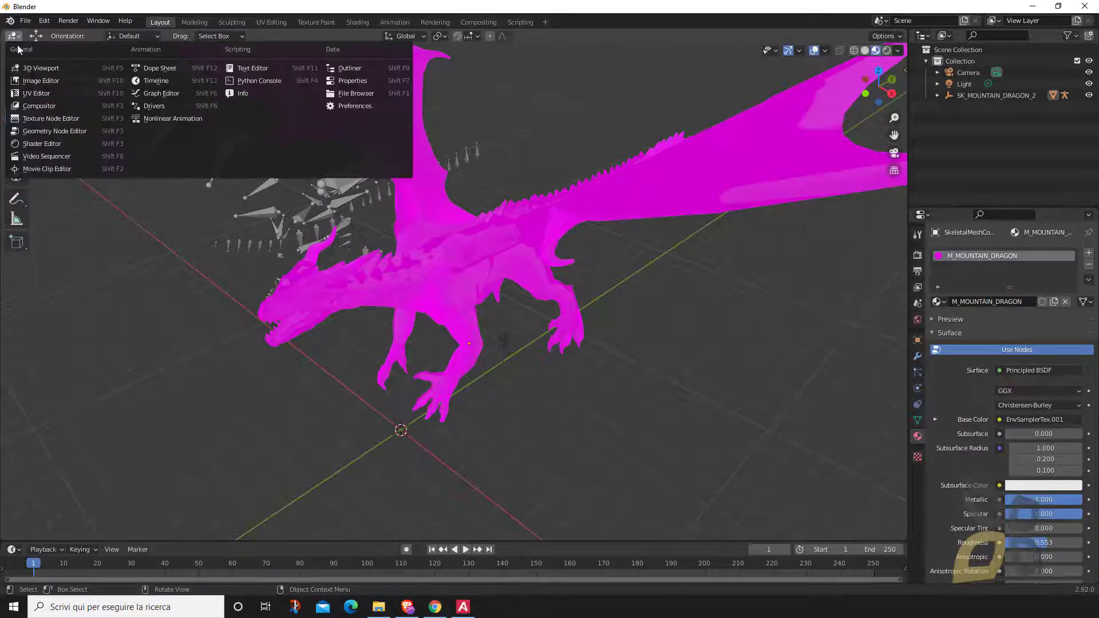
left_click(46, 143)
- Reposition the Principled BSDF node and separate the base colour and emission image texture nodes beside it
left_click_drag(429, 278, 462, 166)
left_click(395, 268)
left_click_drag(514, 257, 644, 175)
left_click_drag(439, 170, 462, 174)
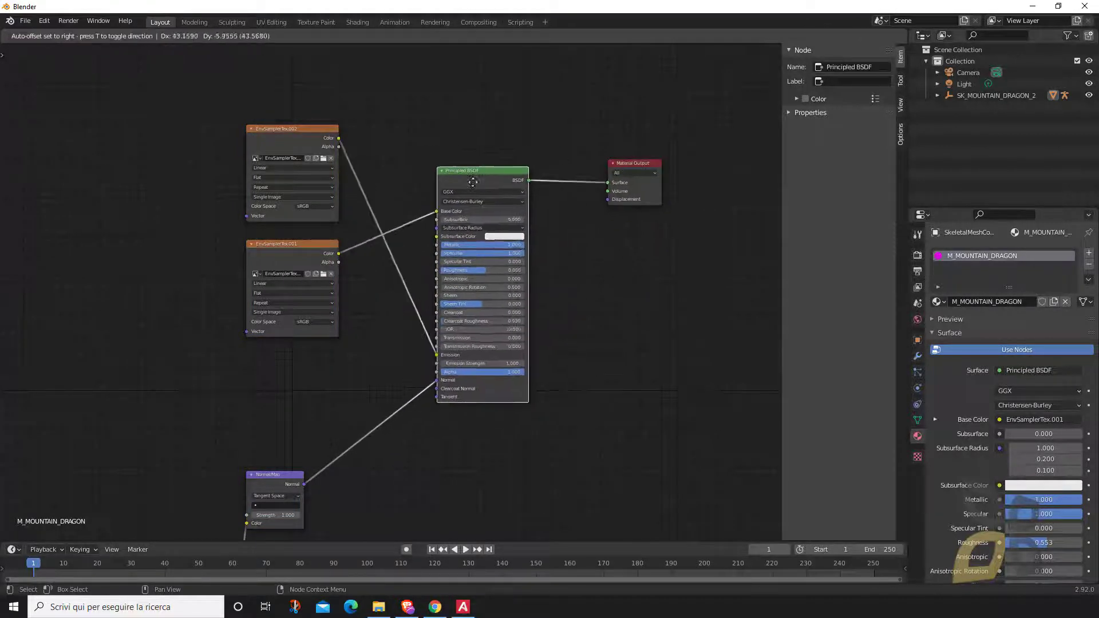
left_click_drag(296, 241, 329, 108)
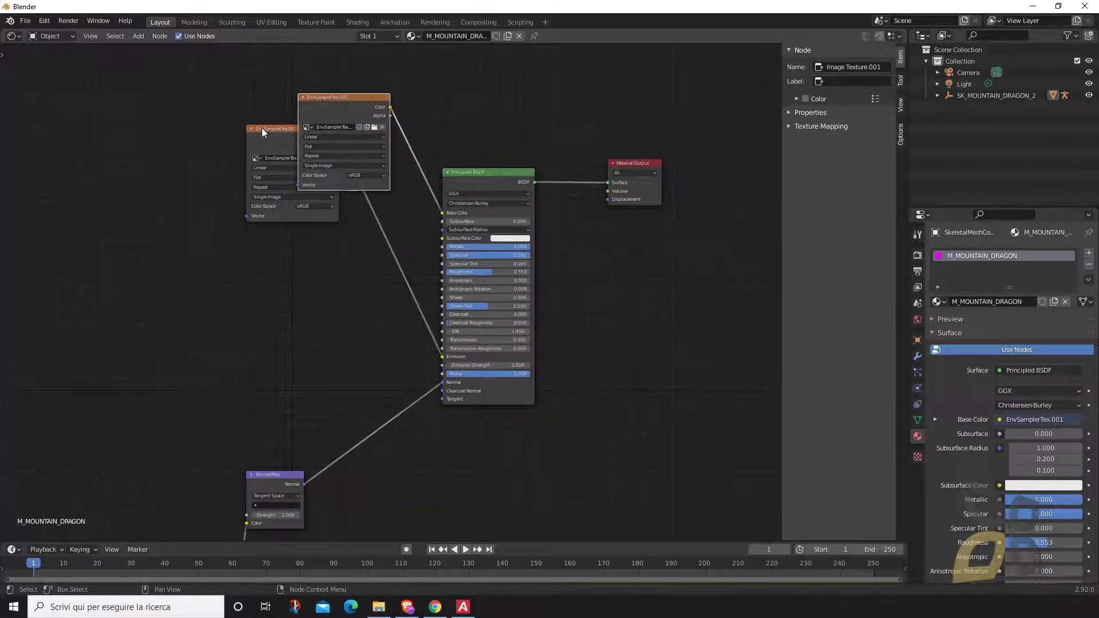
left_click_drag(262, 131, 189, 314)
- Move the Normal Map node and its image texture closer to the Principled BSDF, tidying the emission texture node above them
left_click_drag(282, 480, 343, 439)
scroll(260, 337, "down", 3)
scroll(263, 332, "down", 1)
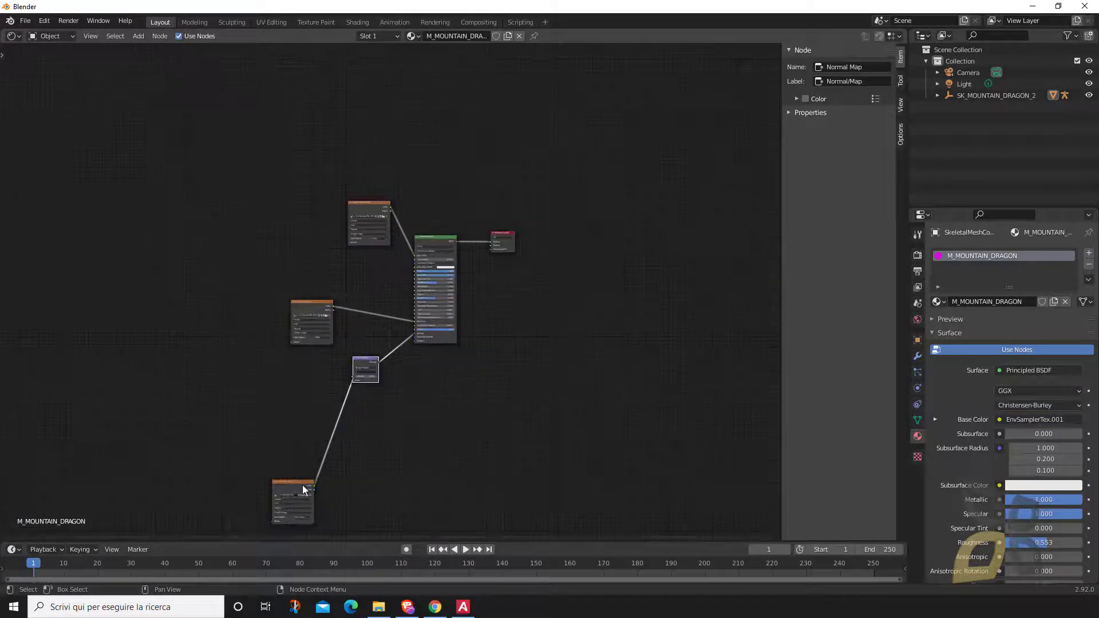
left_click_drag(302, 487, 309, 364)
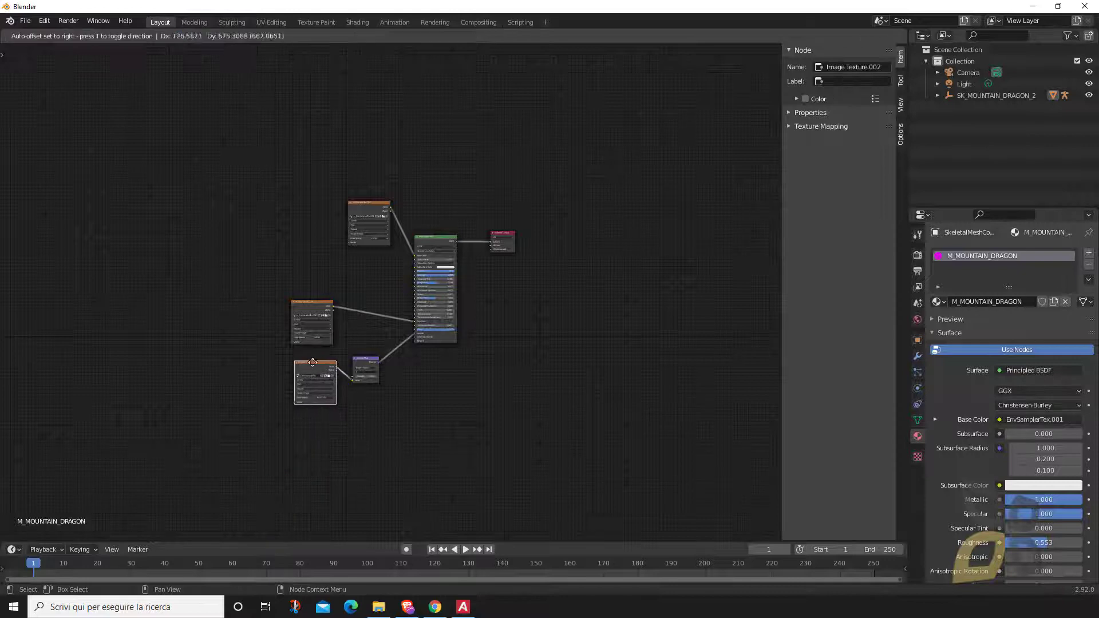
left_click_drag(308, 300, 322, 286)
scroll(343, 252, "up", 1)
scroll(312, 152, "up", 4)
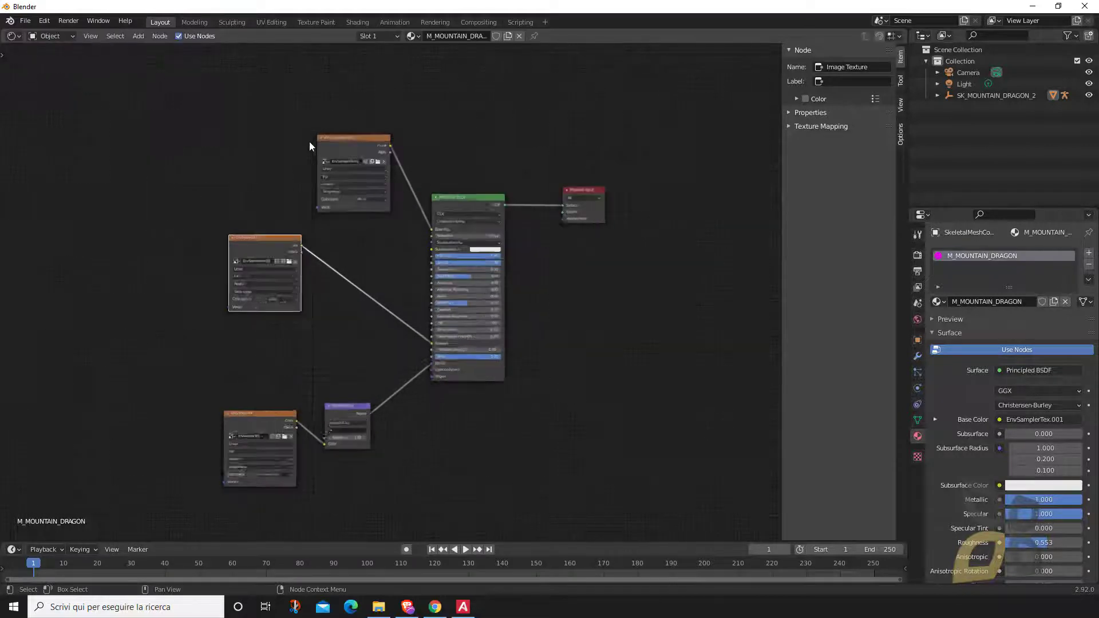
- Load T_MOUNTAIN_DRAGON_ALBEDO.TGA from D:\WORKS\FBX\Dragon into the base colour image texture node and nudge that node aside
left_click(372, 114)
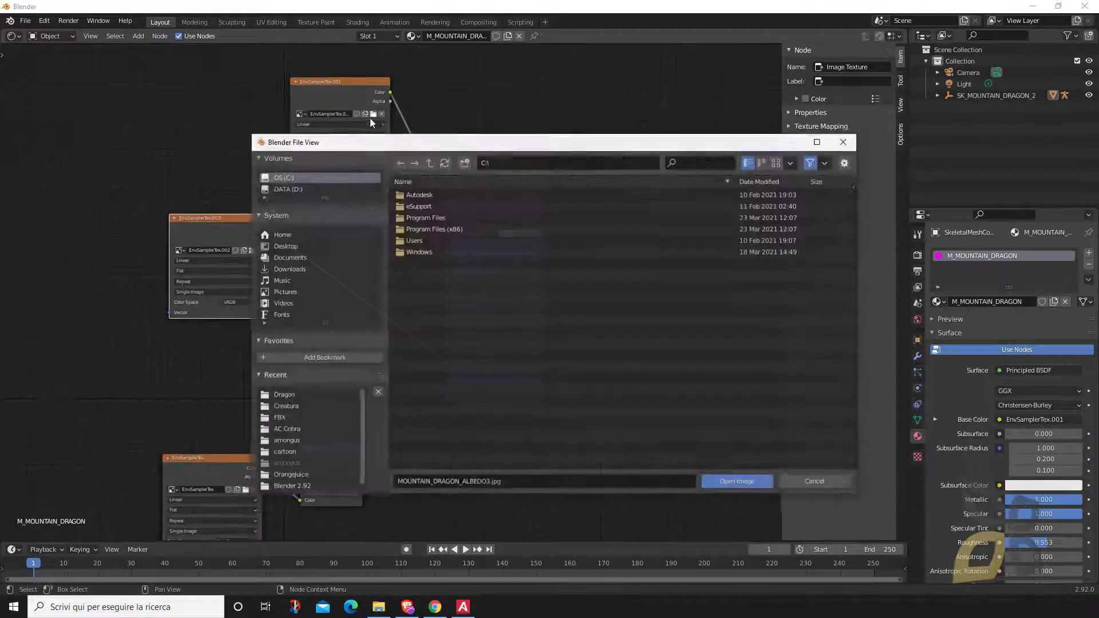
left_click(297, 190)
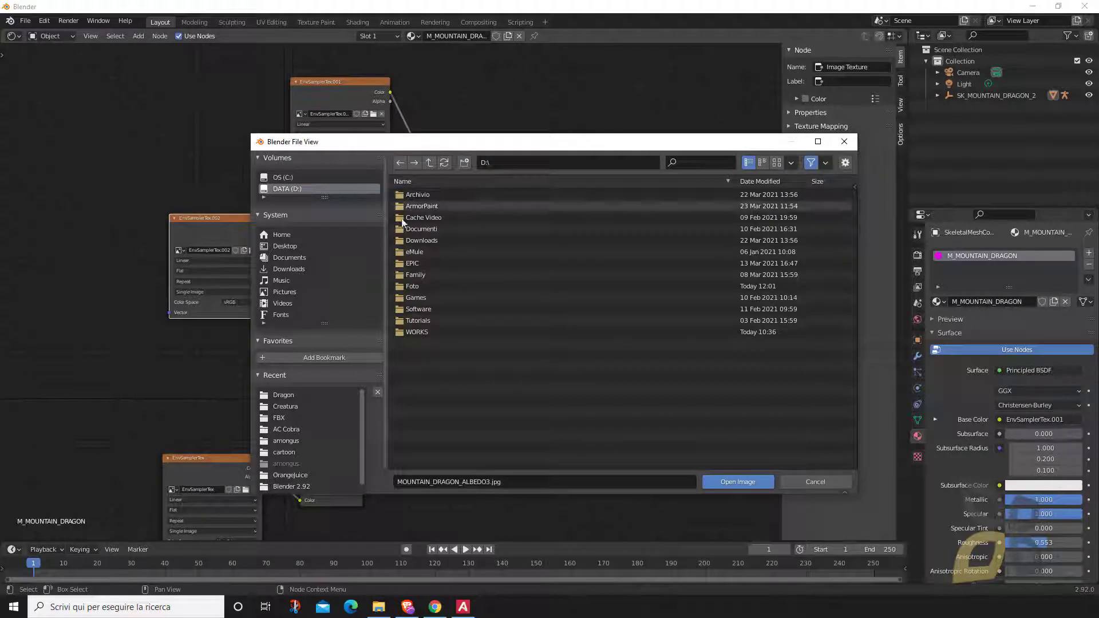
double_click(420, 332)
left_click(420, 287)
double_click(420, 287)
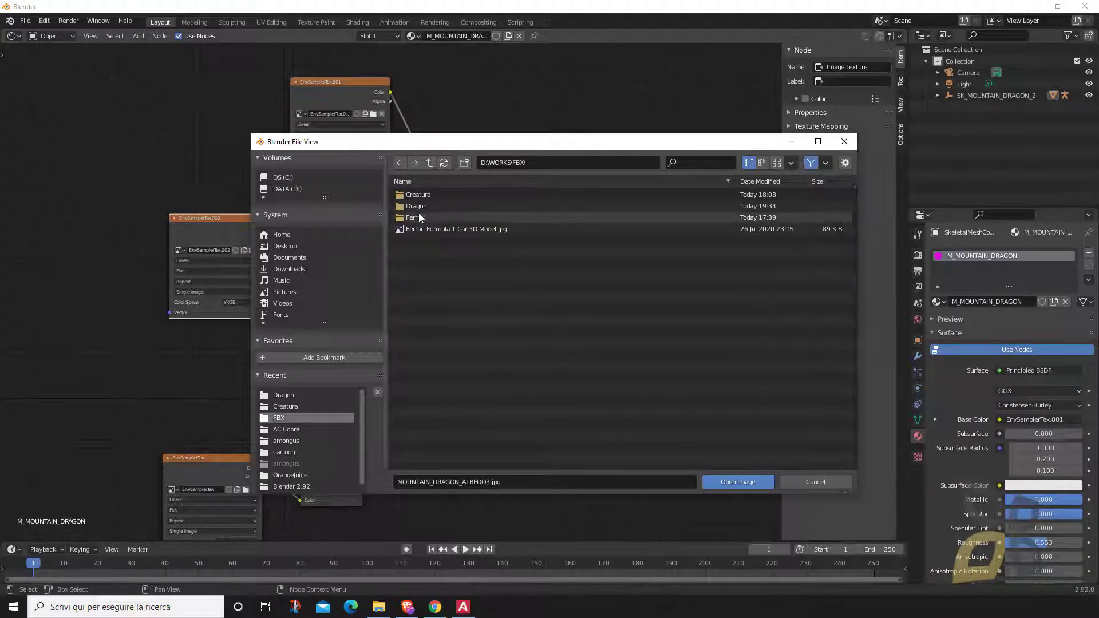
double_click(419, 206)
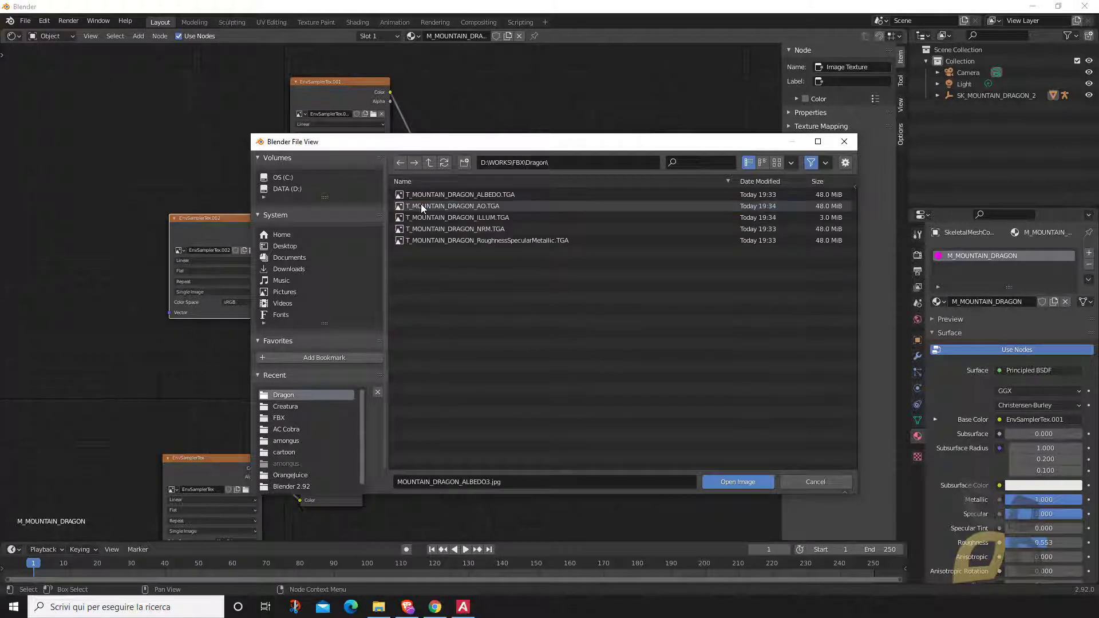
left_click(501, 195)
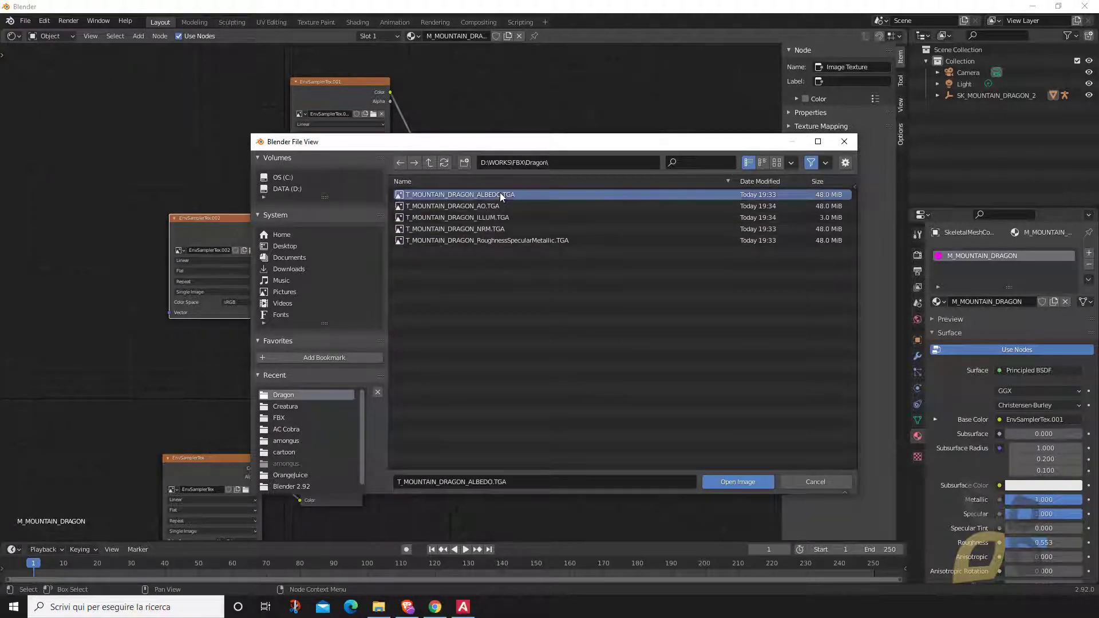
left_click(730, 480)
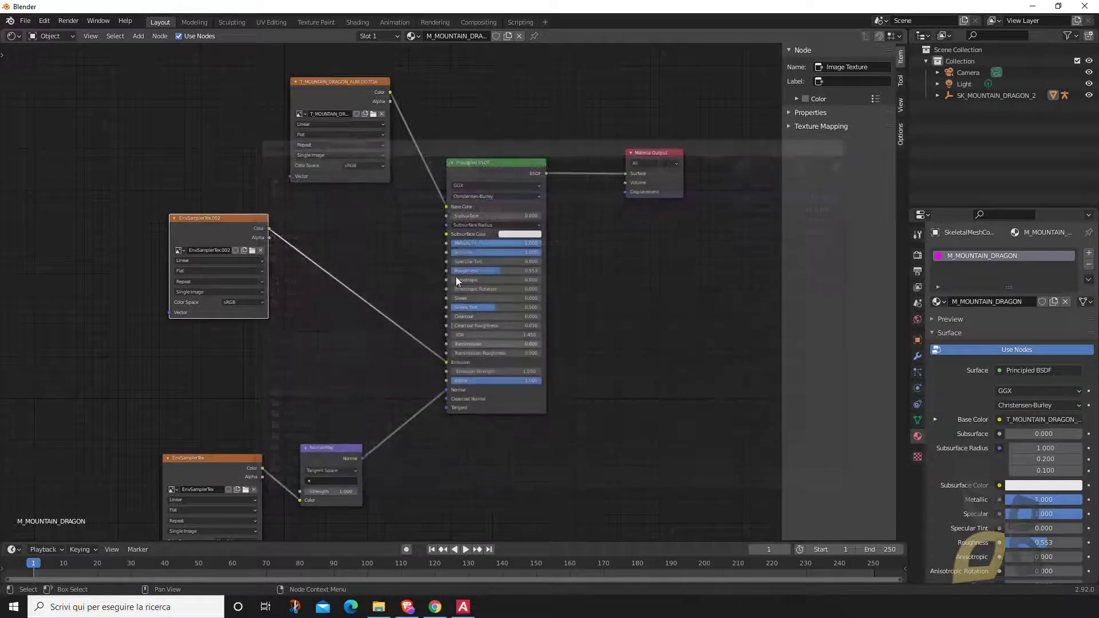
left_click_drag(336, 83, 326, 85)
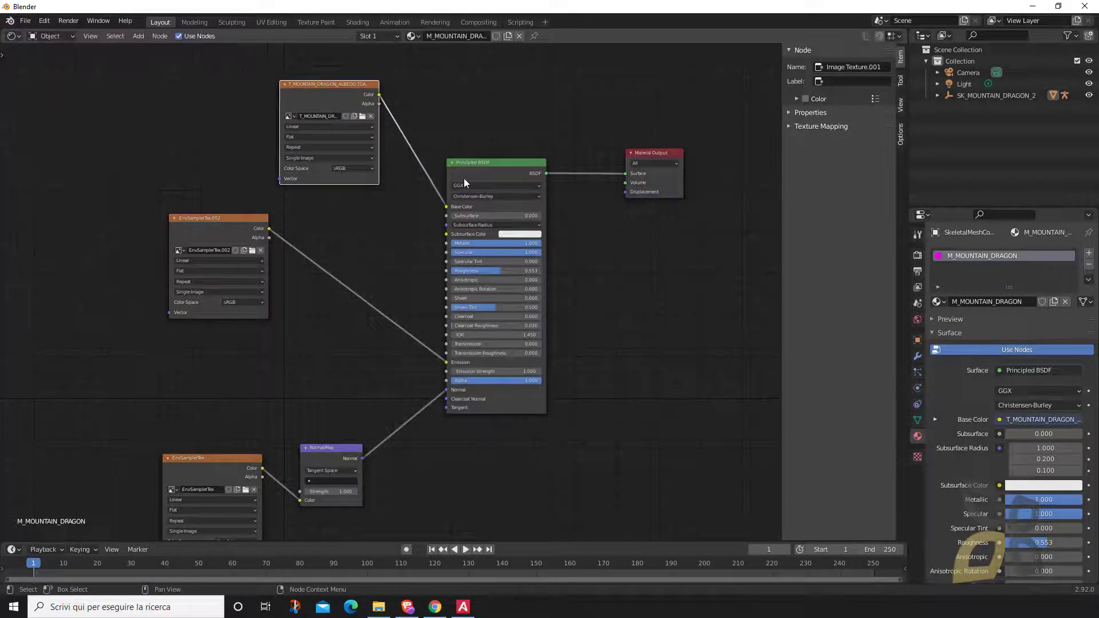
- Set the Principled BSDF's Metallic and Specular to 0 and its Roughness to about 0.916
scroll(455, 217, "up", 1)
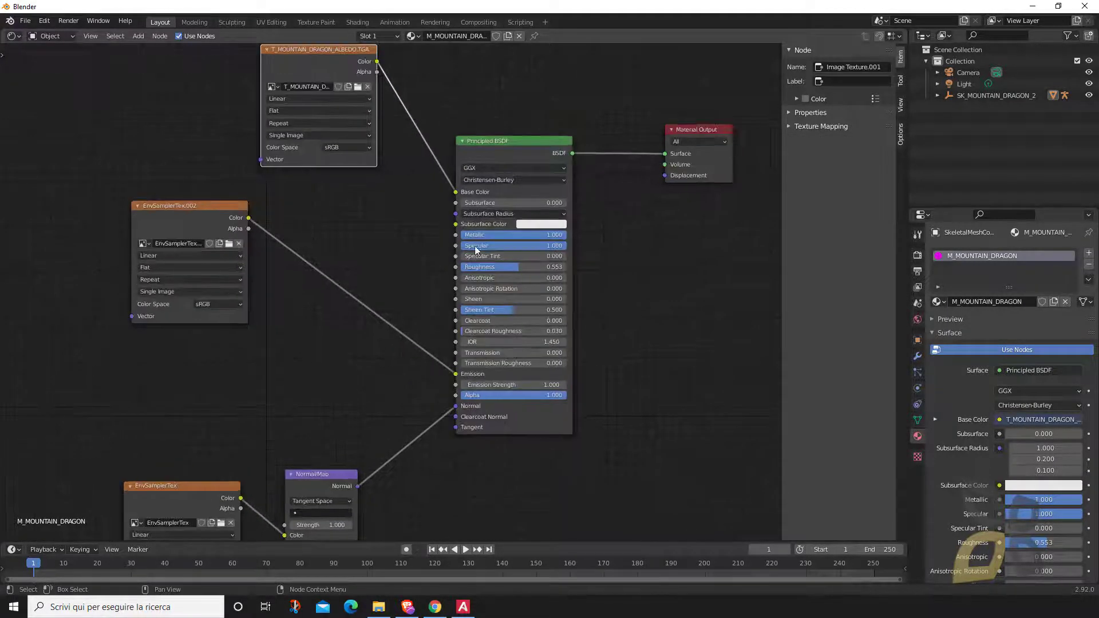
left_click_drag(568, 235, 471, 239)
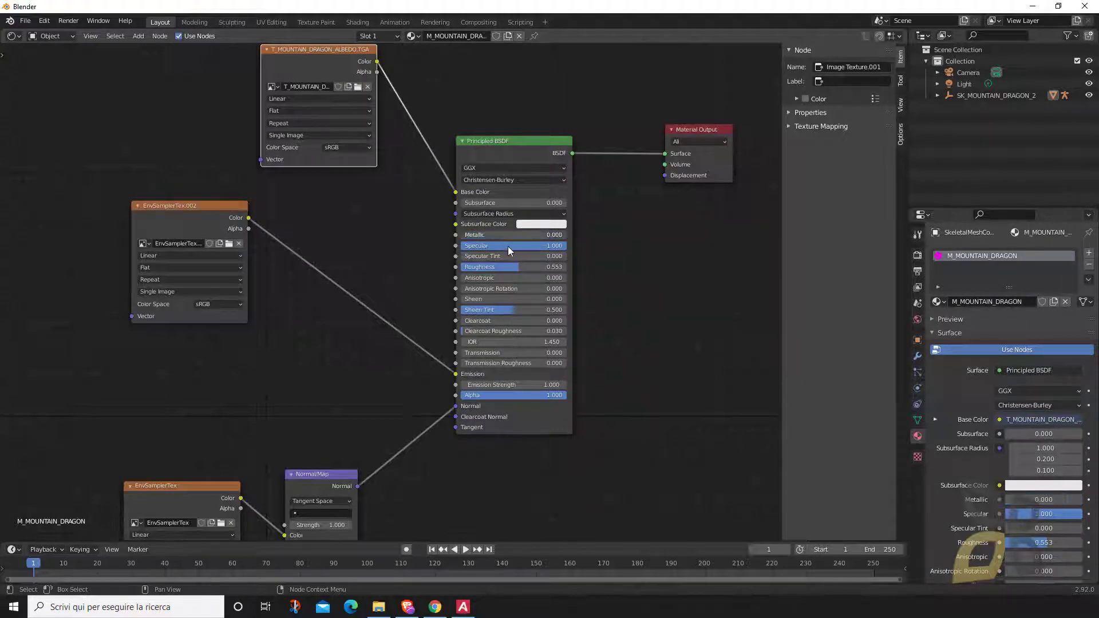
left_click_drag(566, 246, 472, 247)
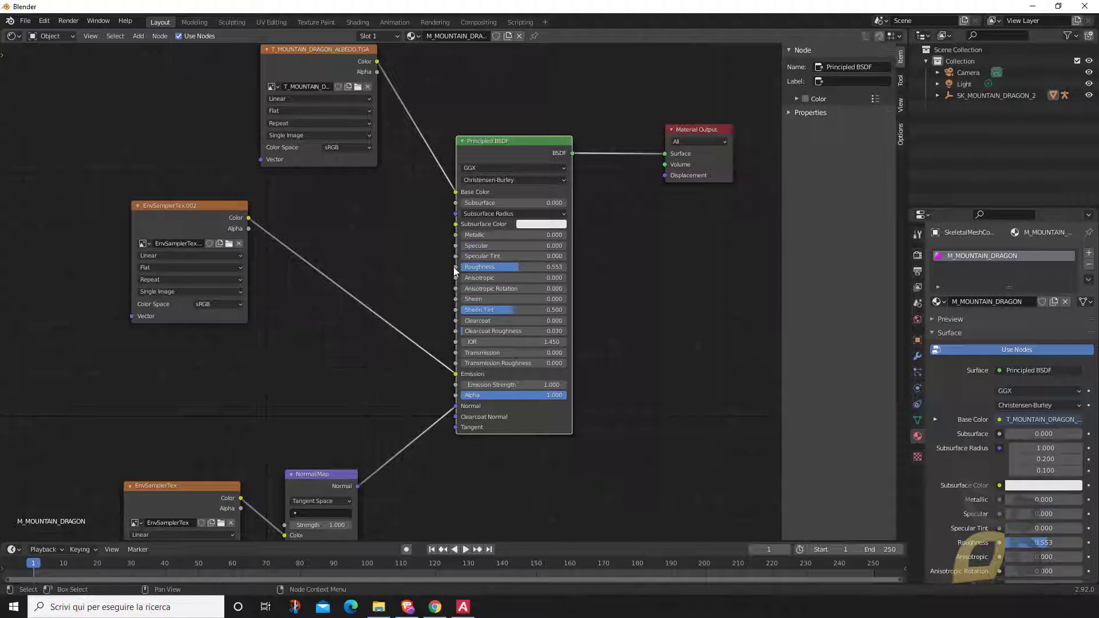
double_click(507, 266)
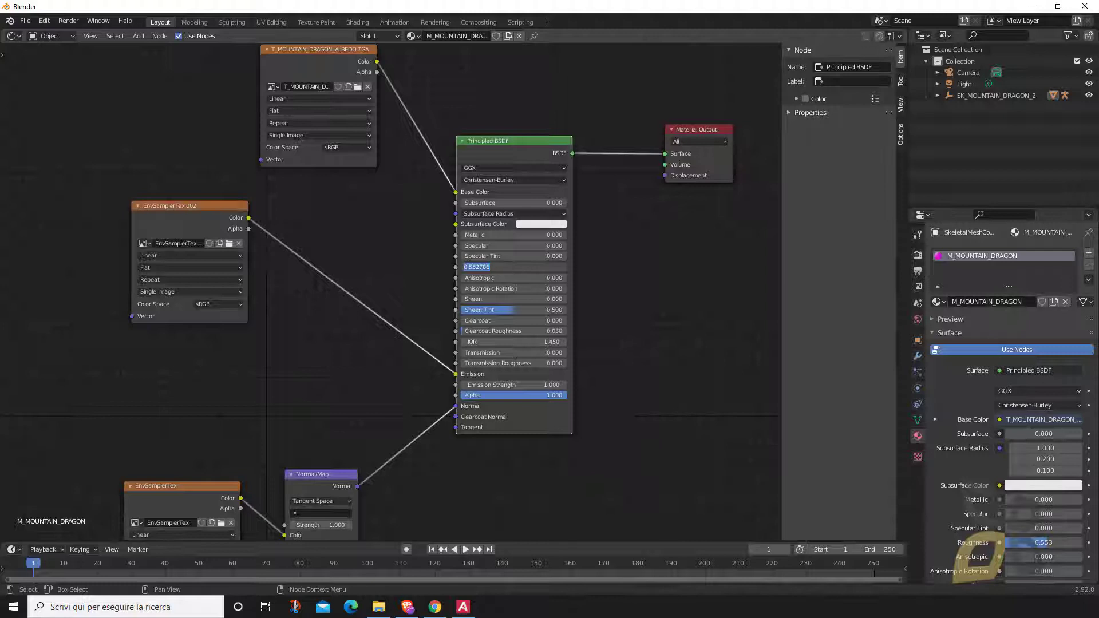
key("Return")
left_click_drag(519, 266, 558, 266)
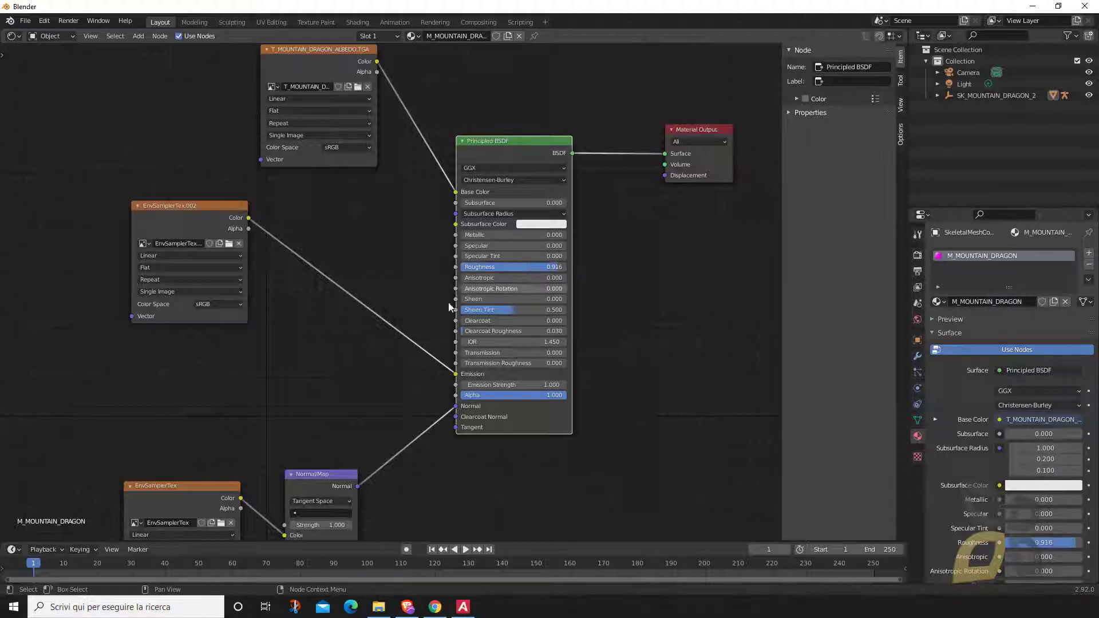
- Move the emission image texture node closer to the shader and load T_MOUNTAIN_DRAGON_ILLUM.TGA from D:\WORKS\FBX\Dragon into it
left_click_drag(184, 208, 259, 260)
left_click(304, 295)
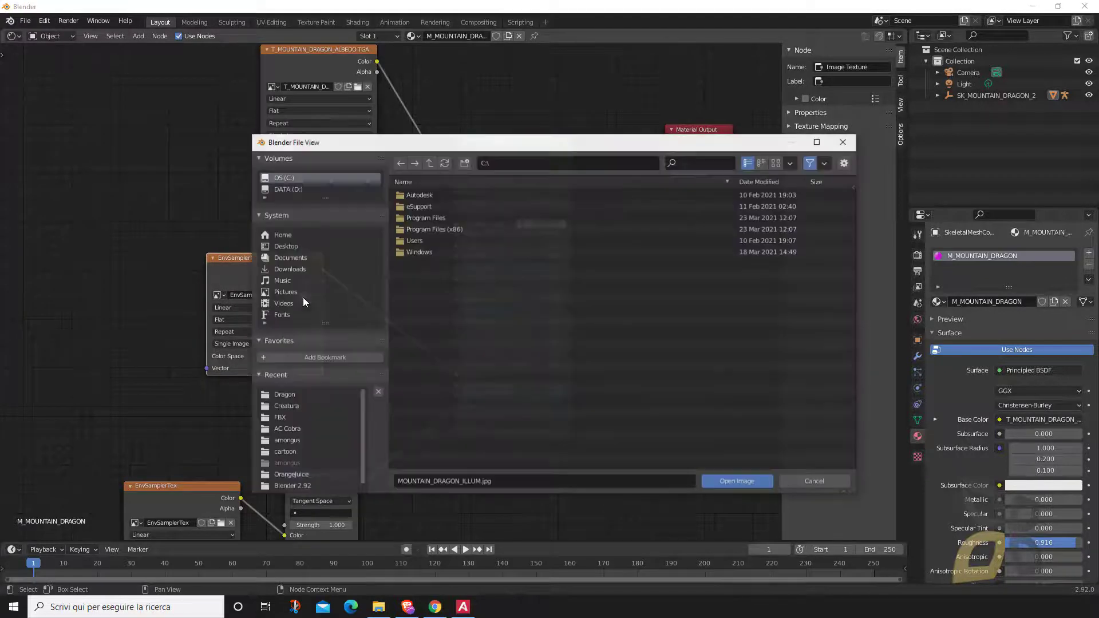
left_click(289, 189)
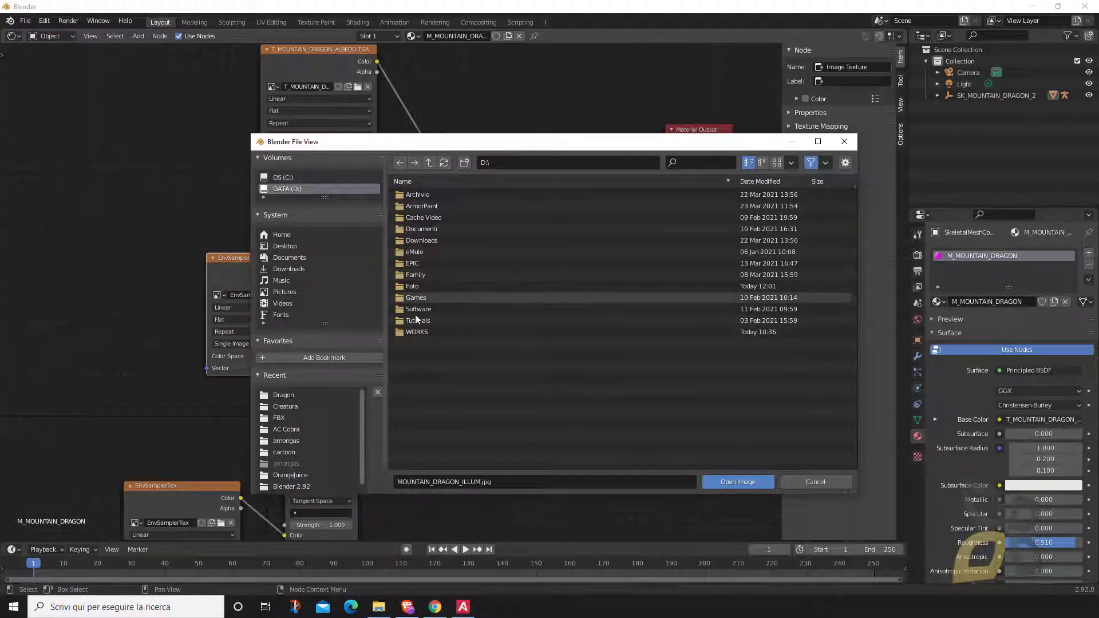
double_click(417, 332)
double_click(416, 286)
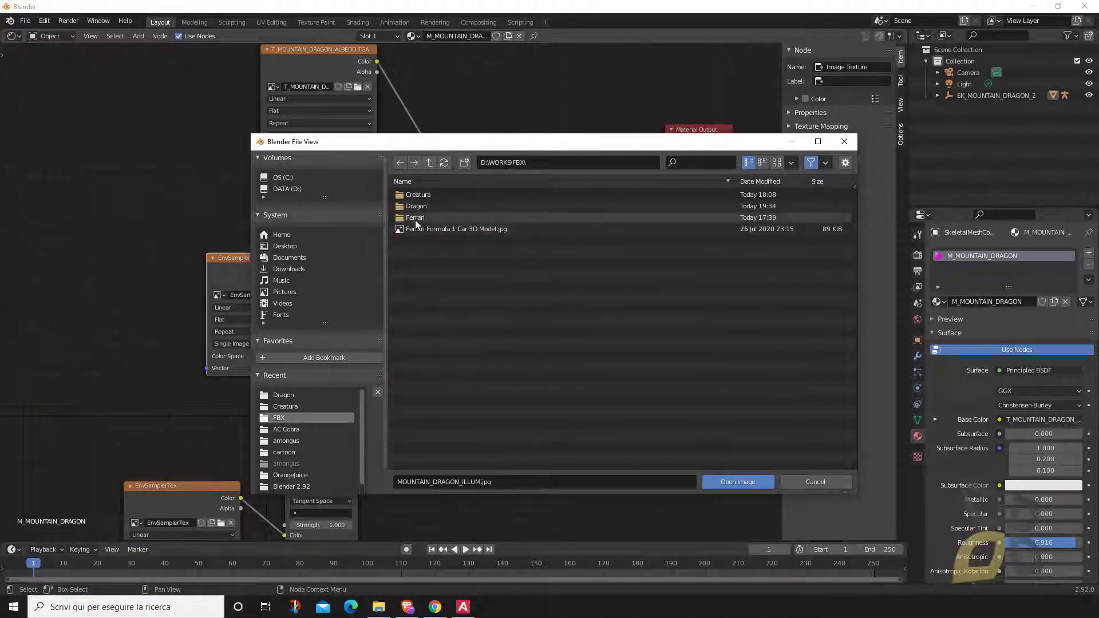
double_click(416, 208)
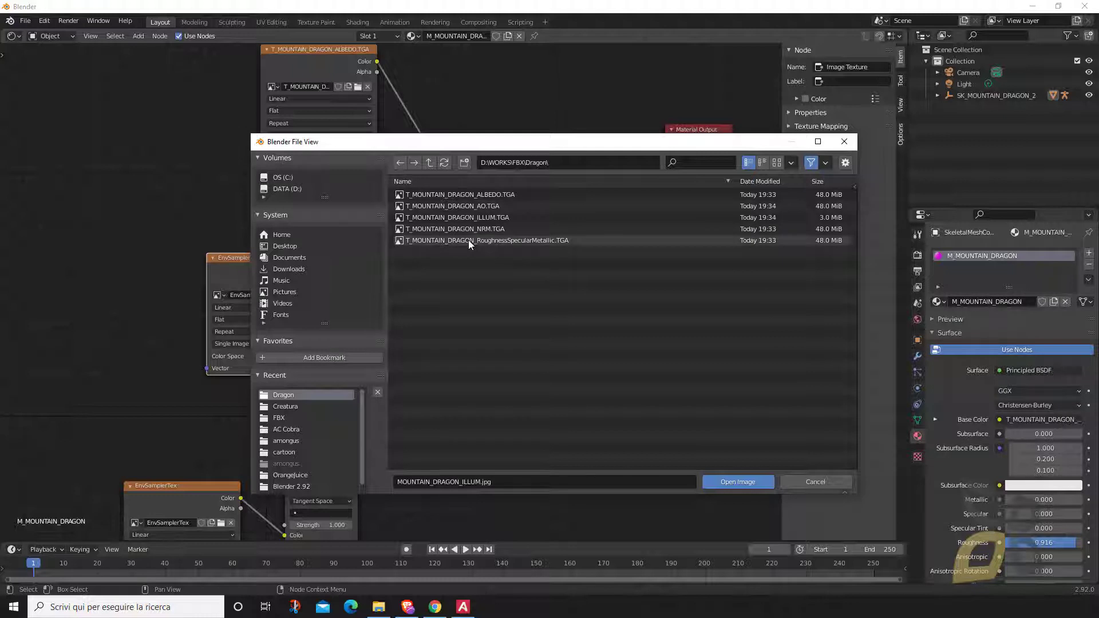
left_click(486, 219)
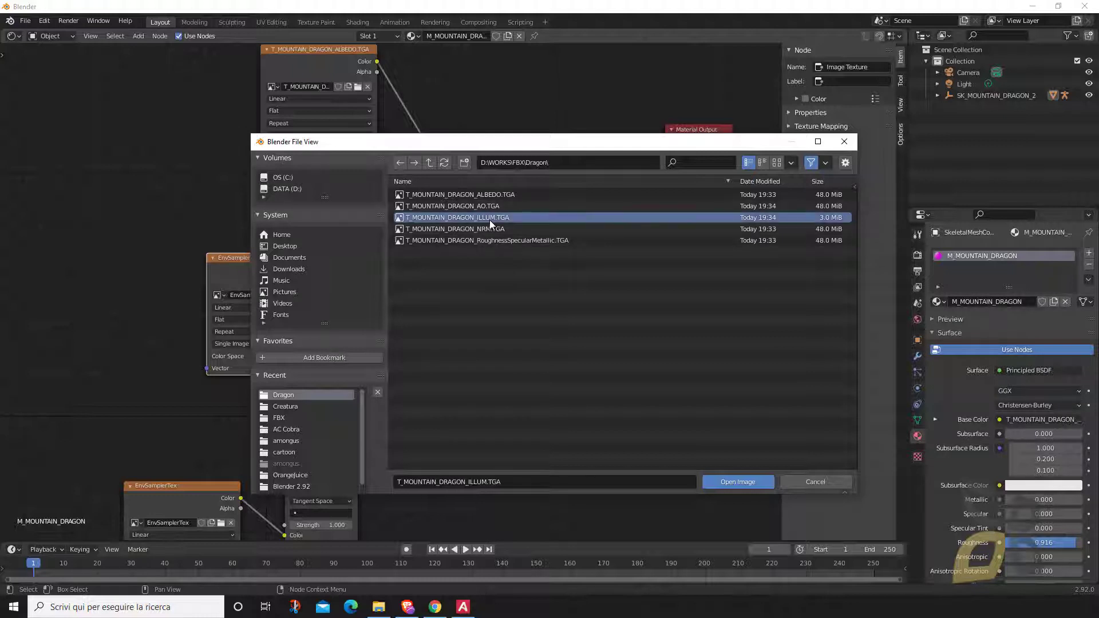
left_click(719, 484)
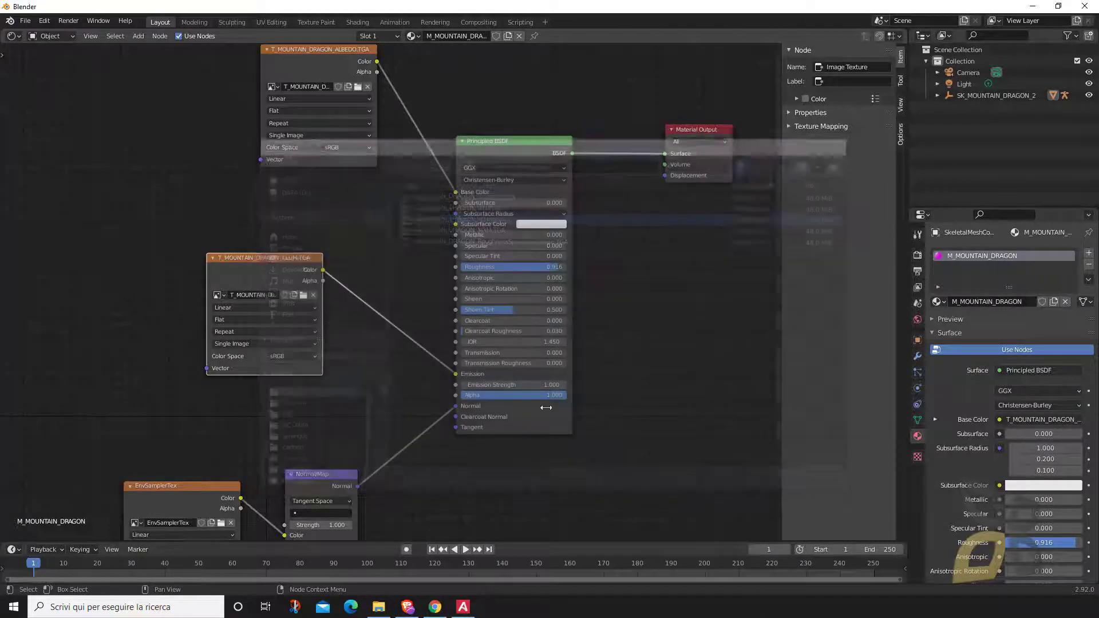
- Reposition the Normal Map node and its image texture, and load T_MOUNTAIN_DRAGON_NRM.TGA from D:\WORKS\FBX\Dragon into that texture
left_click_drag(304, 475, 331, 436)
left_click_drag(184, 485, 105, 358)
left_click(142, 393)
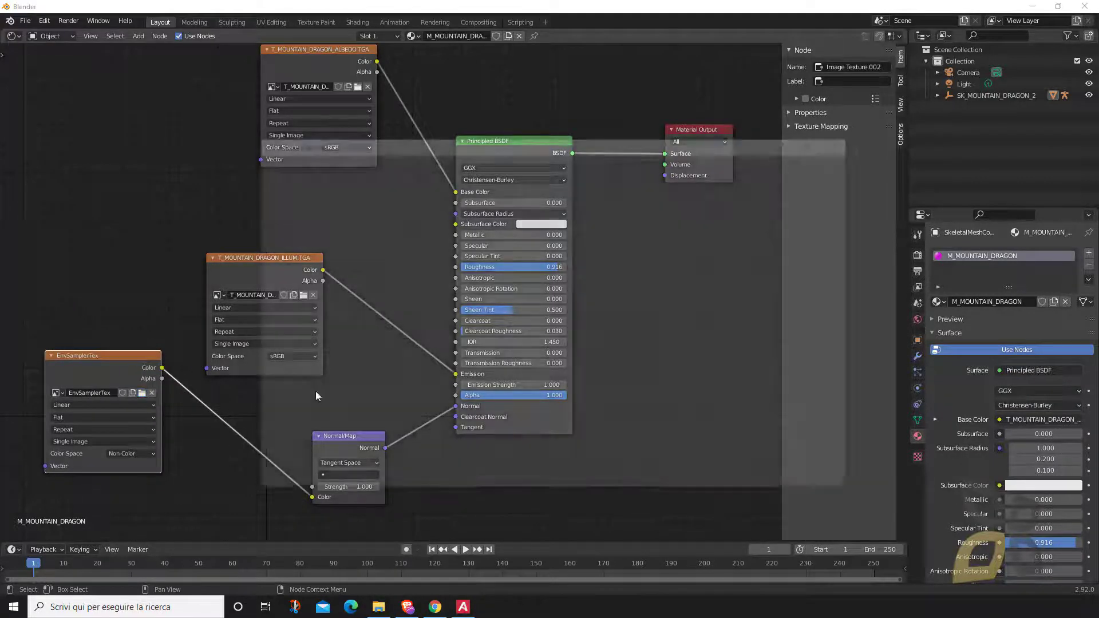
left_click(285, 190)
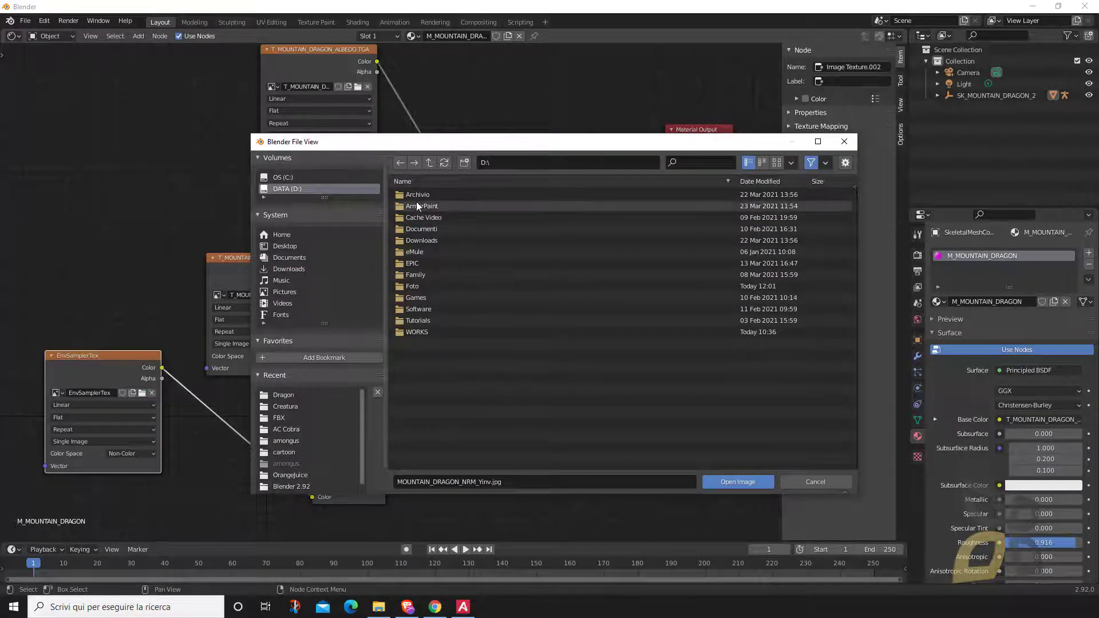
double_click(411, 331)
left_click(414, 287)
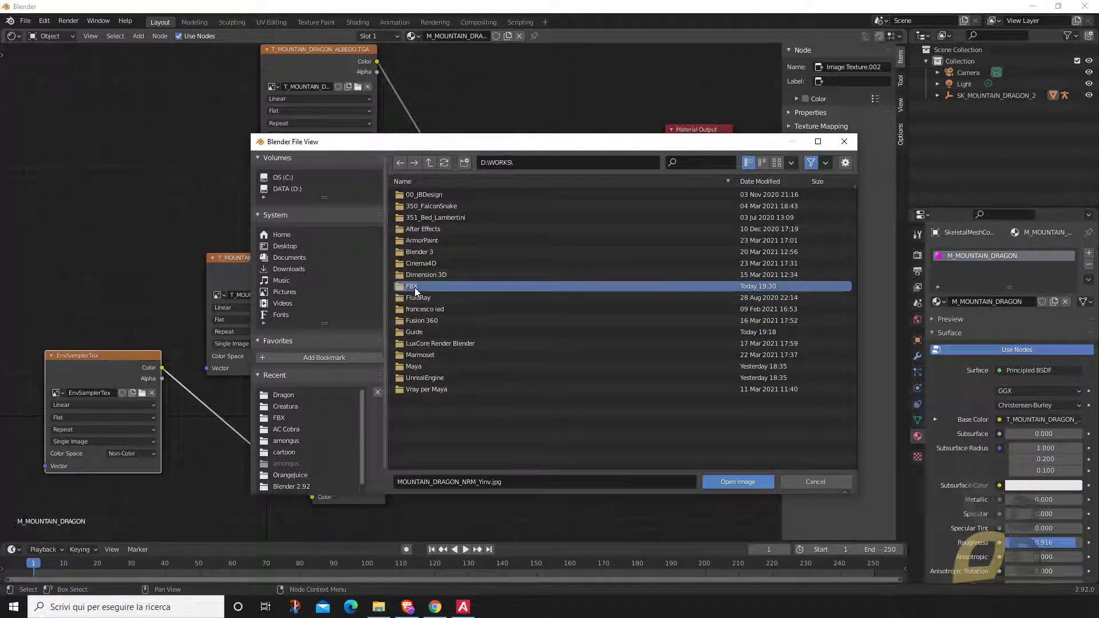
double_click(414, 287)
double_click(418, 210)
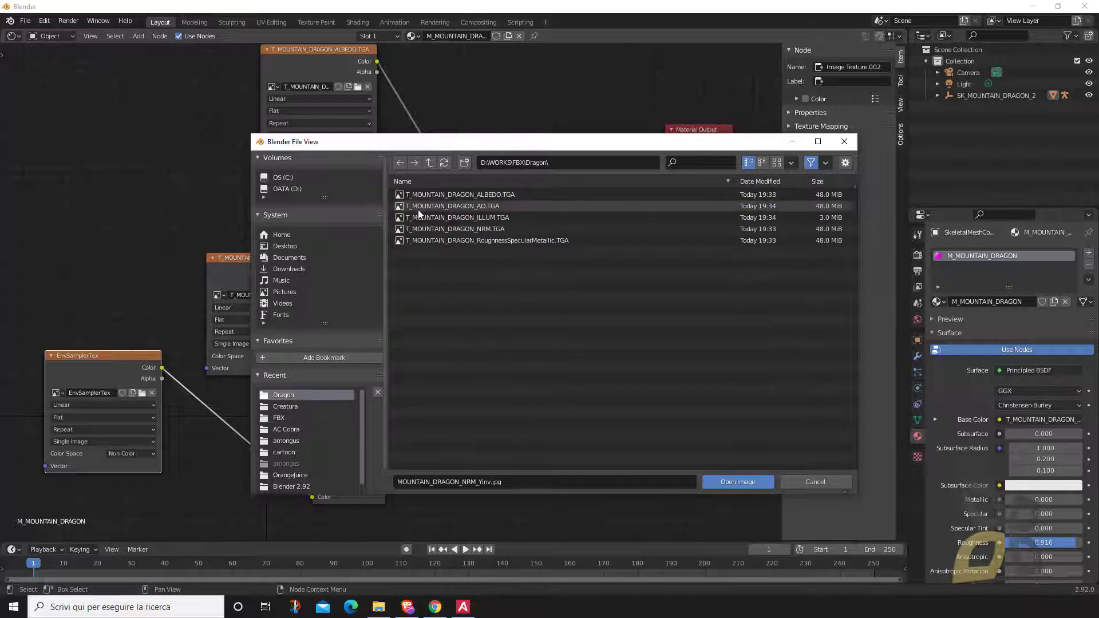
left_click(446, 228)
left_click(730, 483)
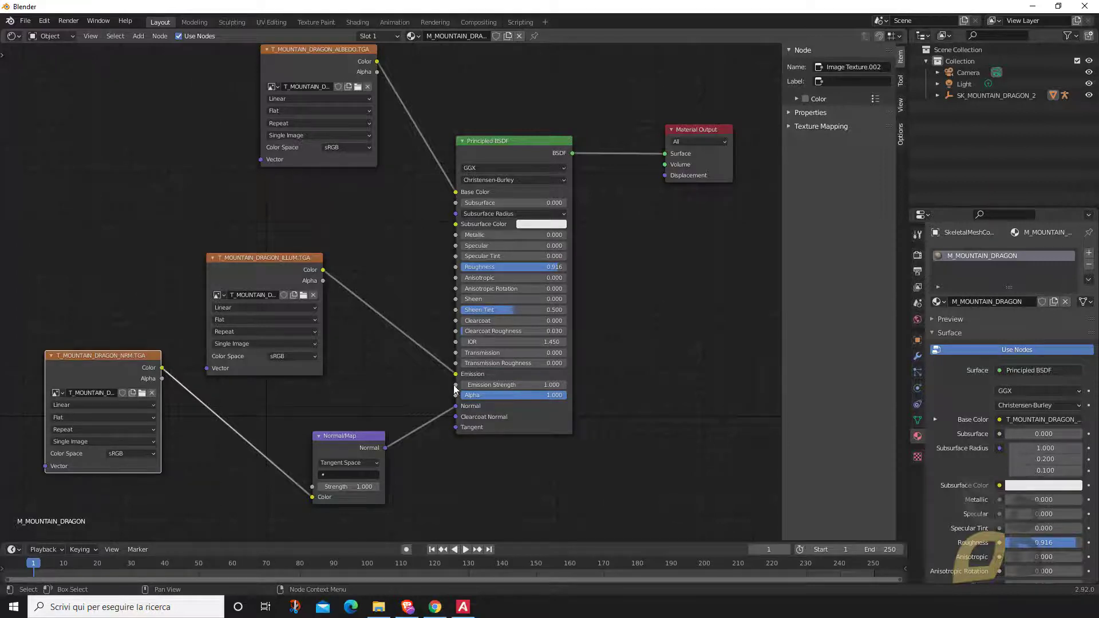
- Shift the Principled BSDF node slightly, then return the node editor area to the 3D Viewport and inspect the textured dragon
mouse_move(494, 140)
left_mouse_down()
mouse_move(512, 178)
mouse_move(512, 153)
left_mouse_up()
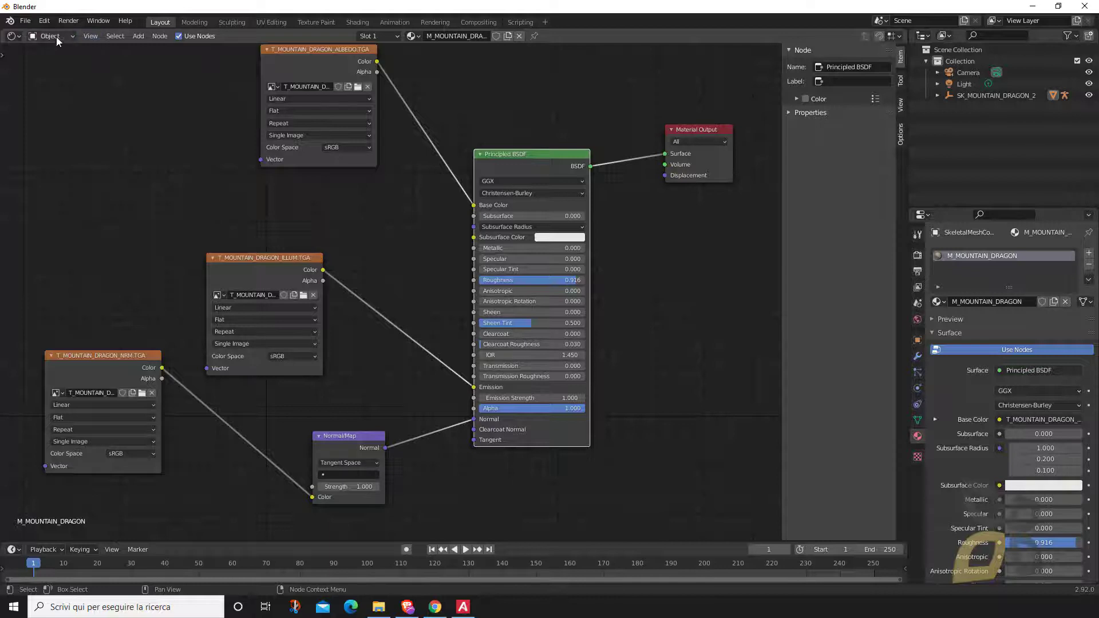
left_click(16, 36)
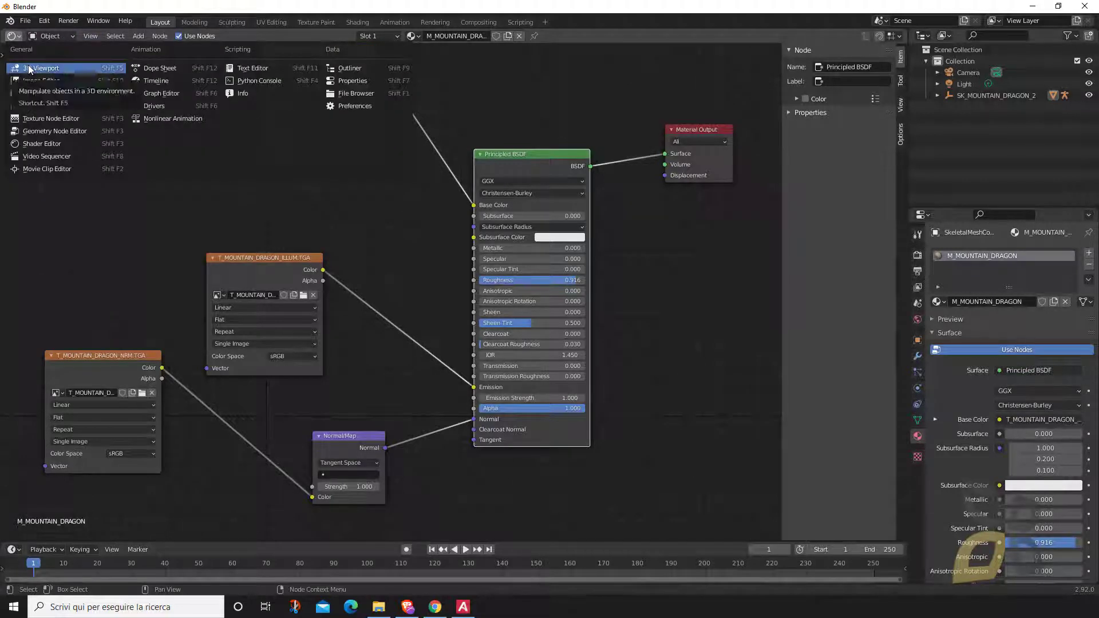
key("Return")
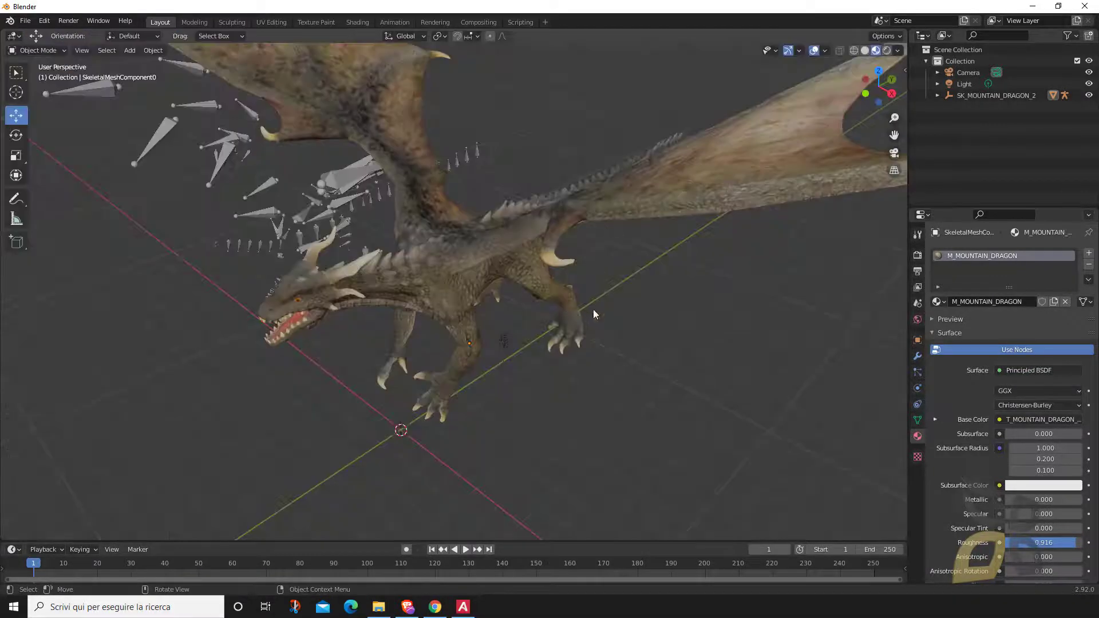
scroll(459, 342, "down", 3)
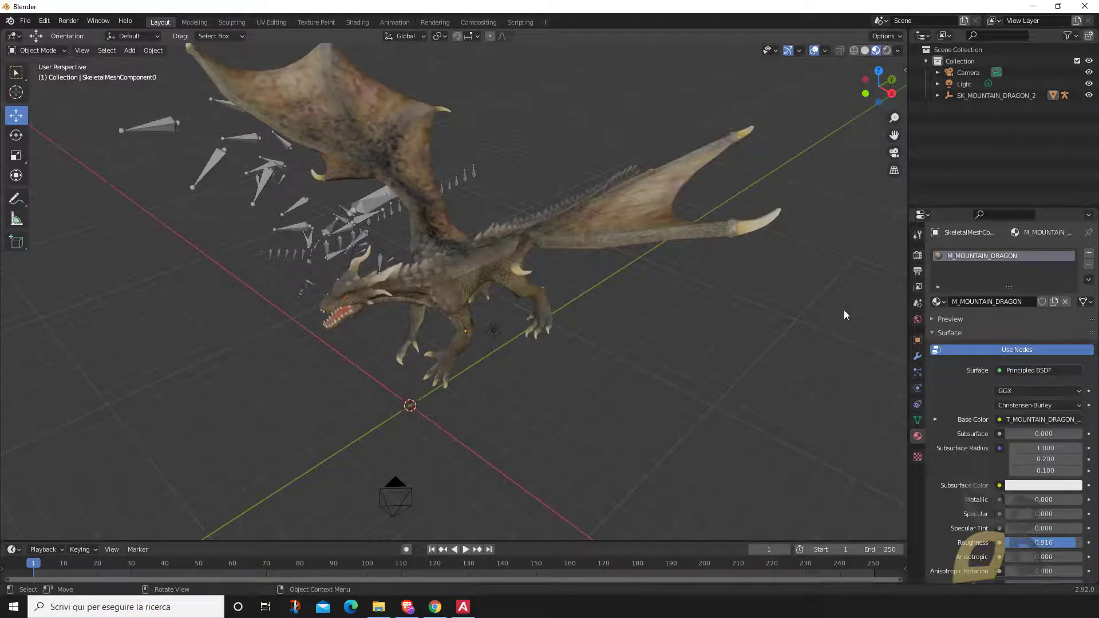
left_click_drag(877, 86, 433, 139)
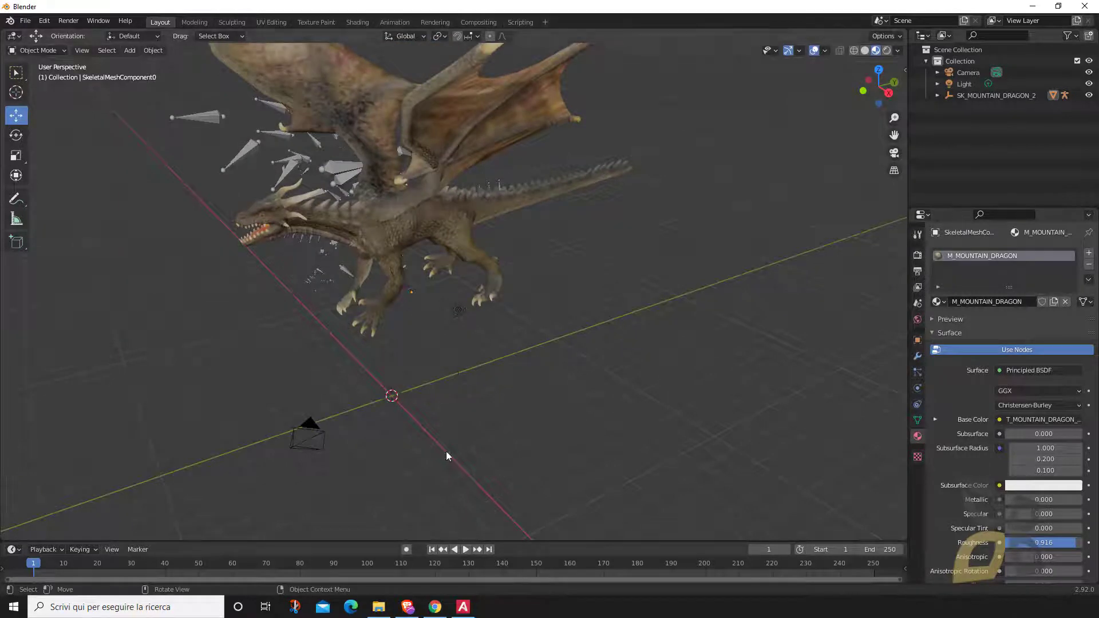
- Switch to ArmorPaint and maximize its window
left_click(463, 606)
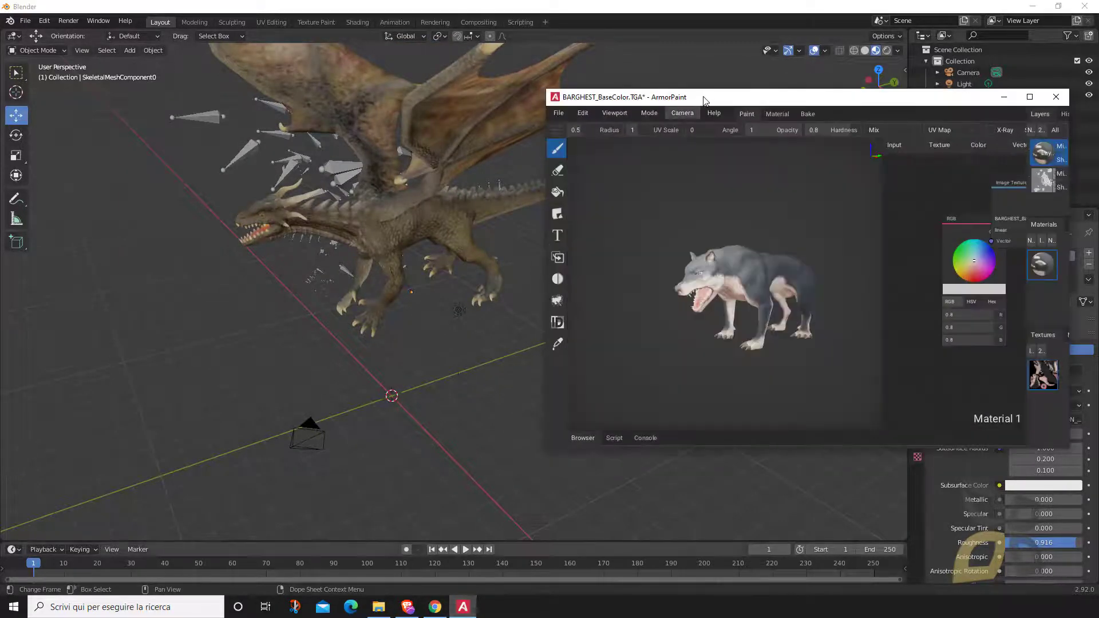
left_click_drag(704, 97, 454, 74)
double_click(454, 74)
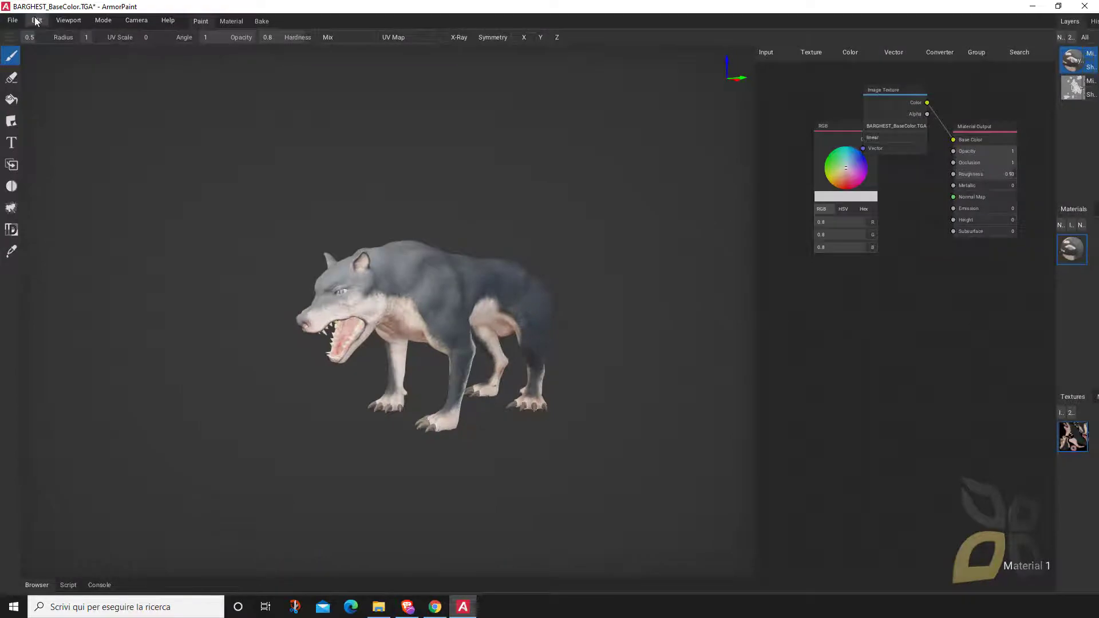
- Spread apart the RGB, Image Texture and Material Output nodes in the open creature's material graph
left_click(12, 20)
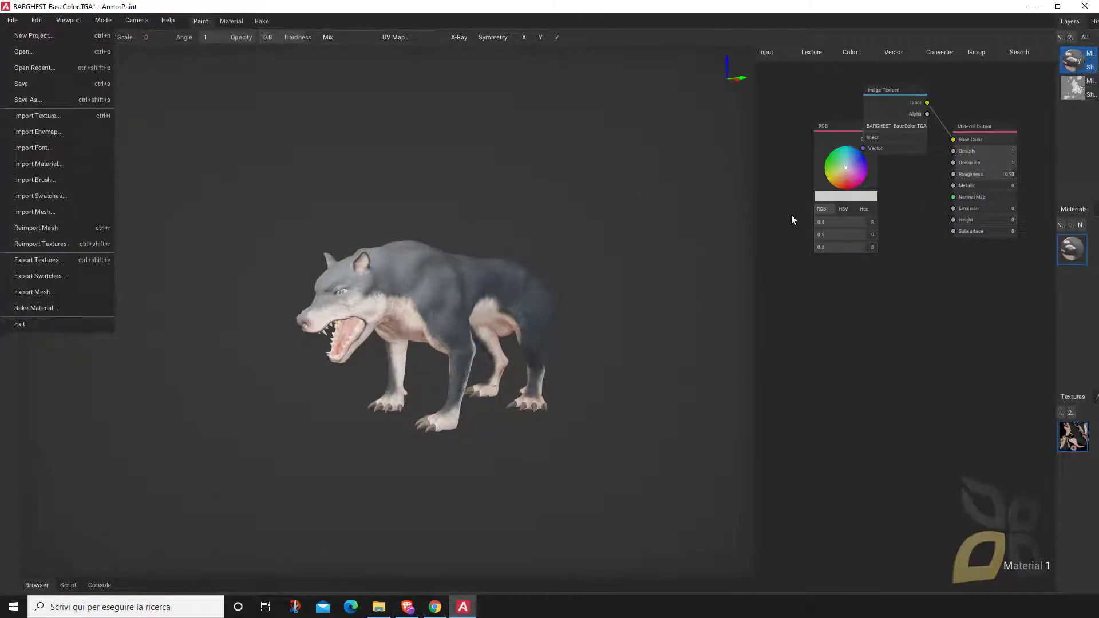
left_click(880, 89)
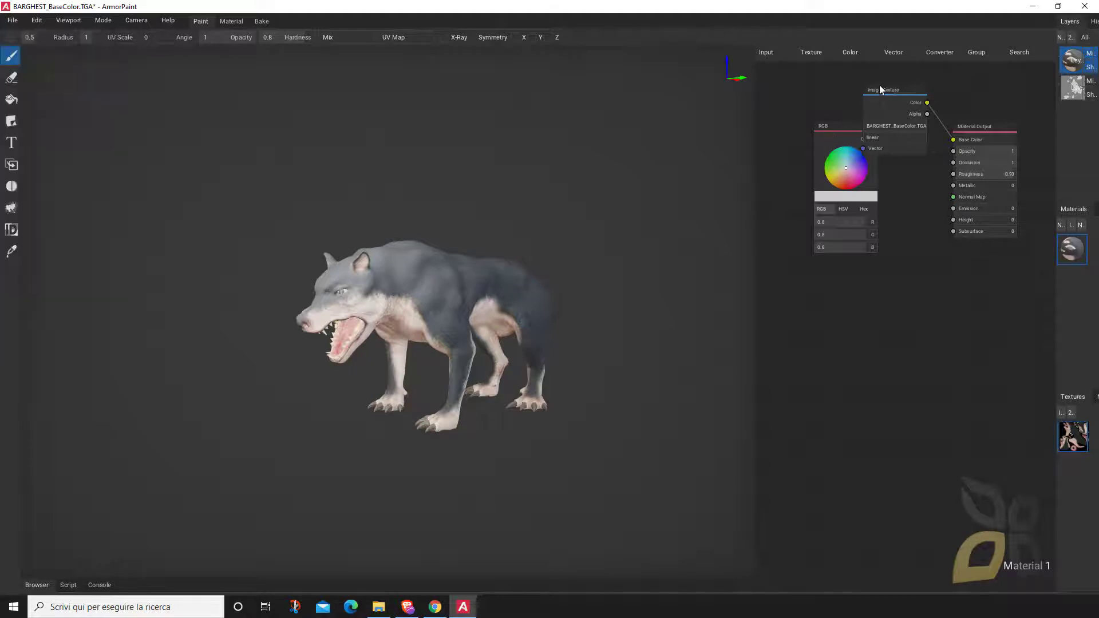
left_click_drag(840, 125, 795, 184)
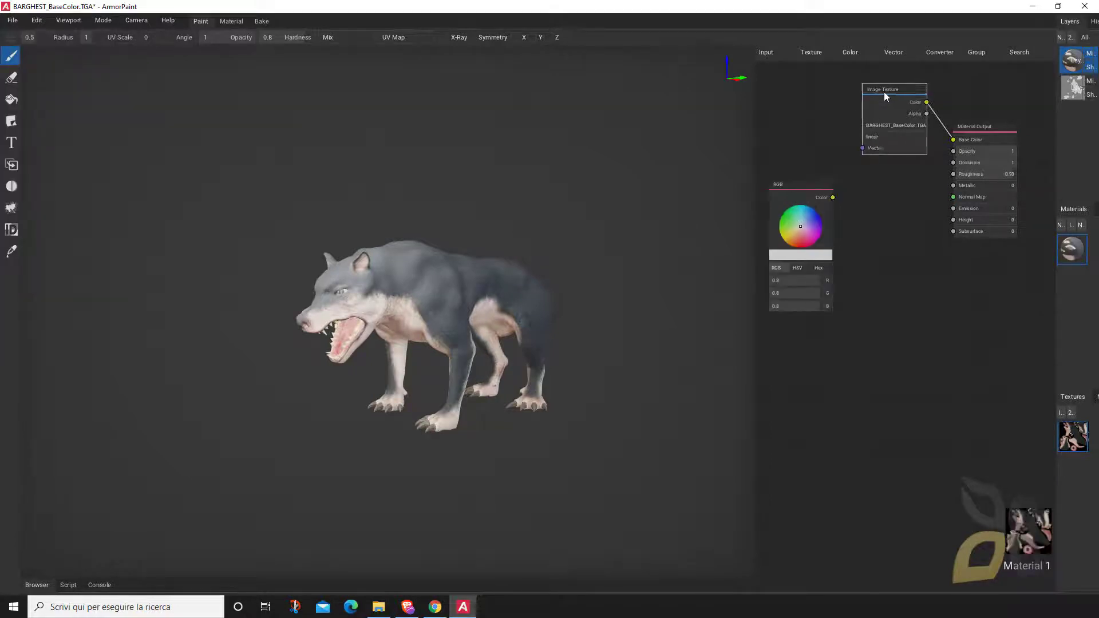
left_click_drag(884, 92, 846, 110)
left_click_drag(956, 133, 937, 151)
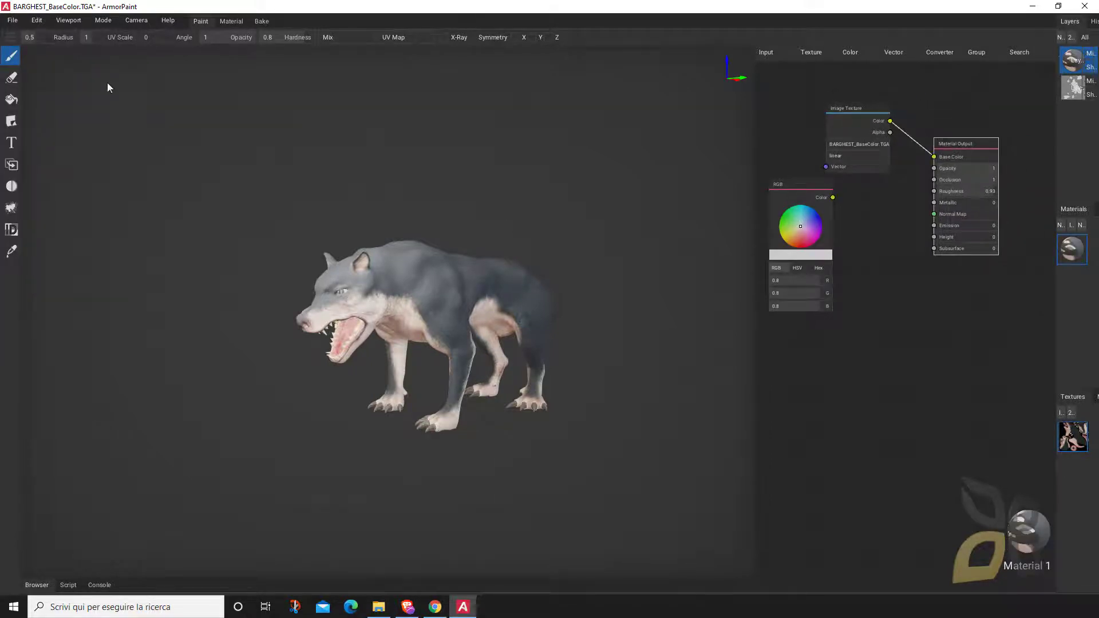
left_click(12, 20)
left_click(25, 32)
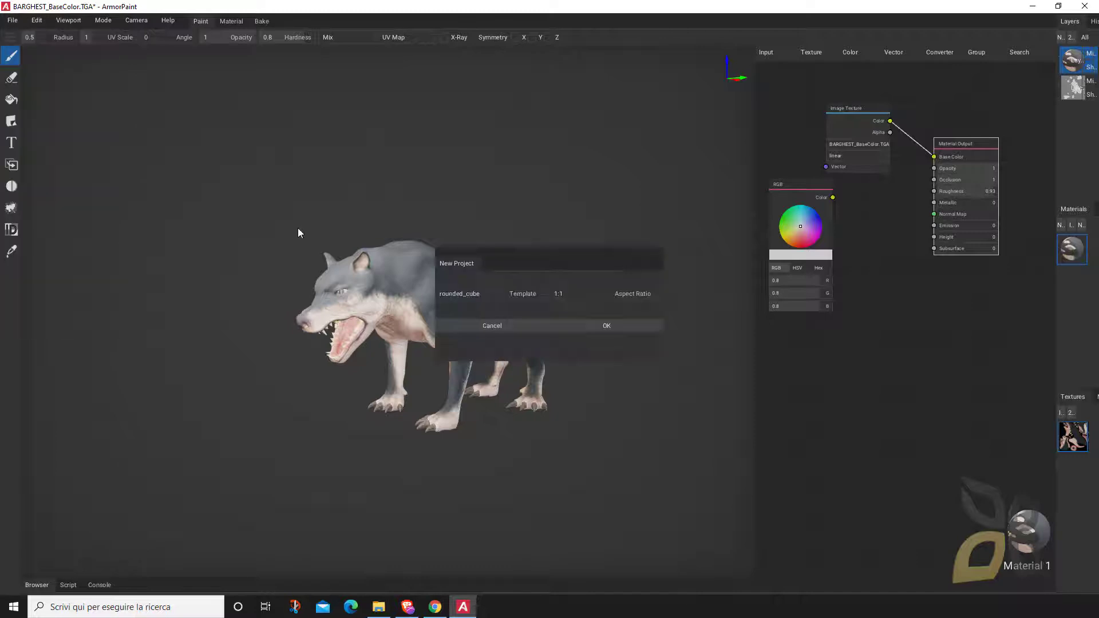
left_click(532, 326)
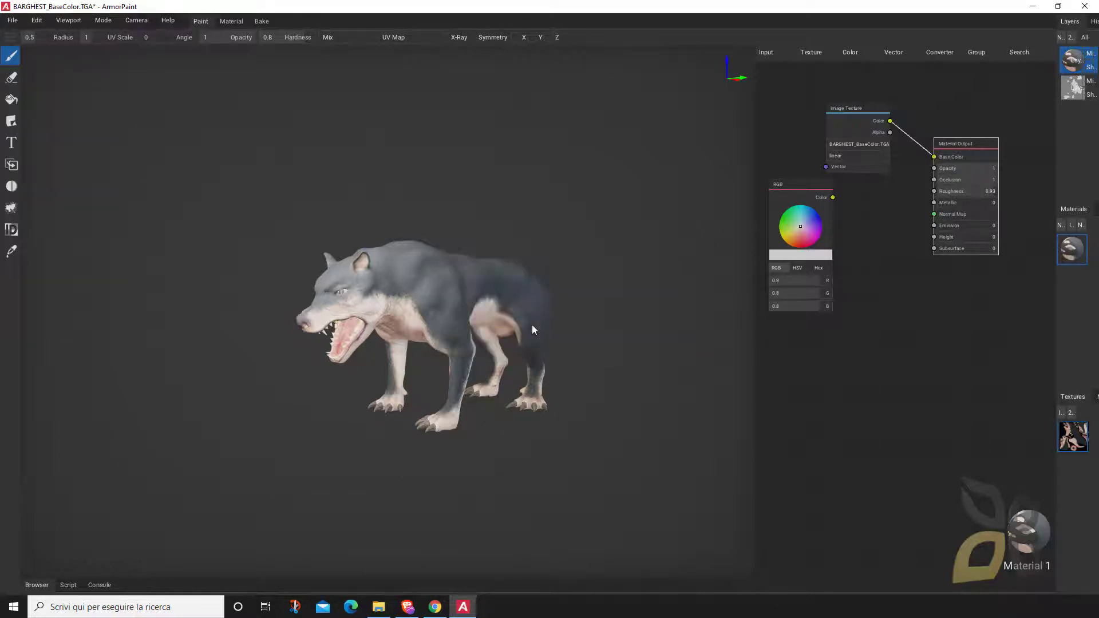
- Create a new project from the rounded_cube template with a 1:1 aspect ratio
left_click(13, 20)
left_click(43, 33)
left_click(605, 324)
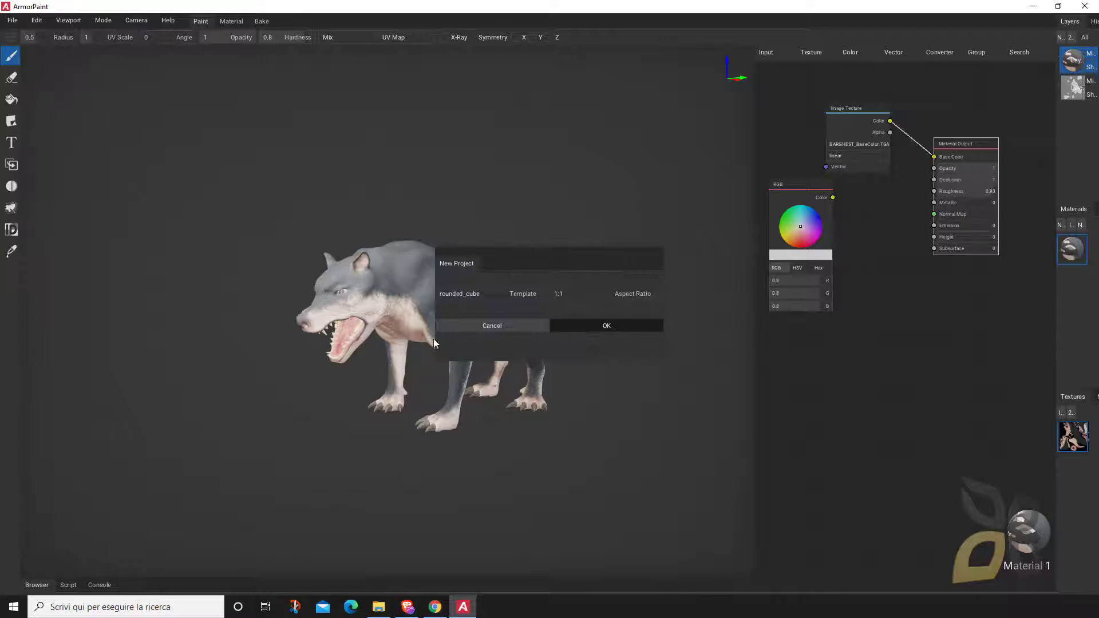
- Import the Dragon mesh from D:\WORKS\FBX\Dragon with Parse Transforms enabled
left_click(12, 20)
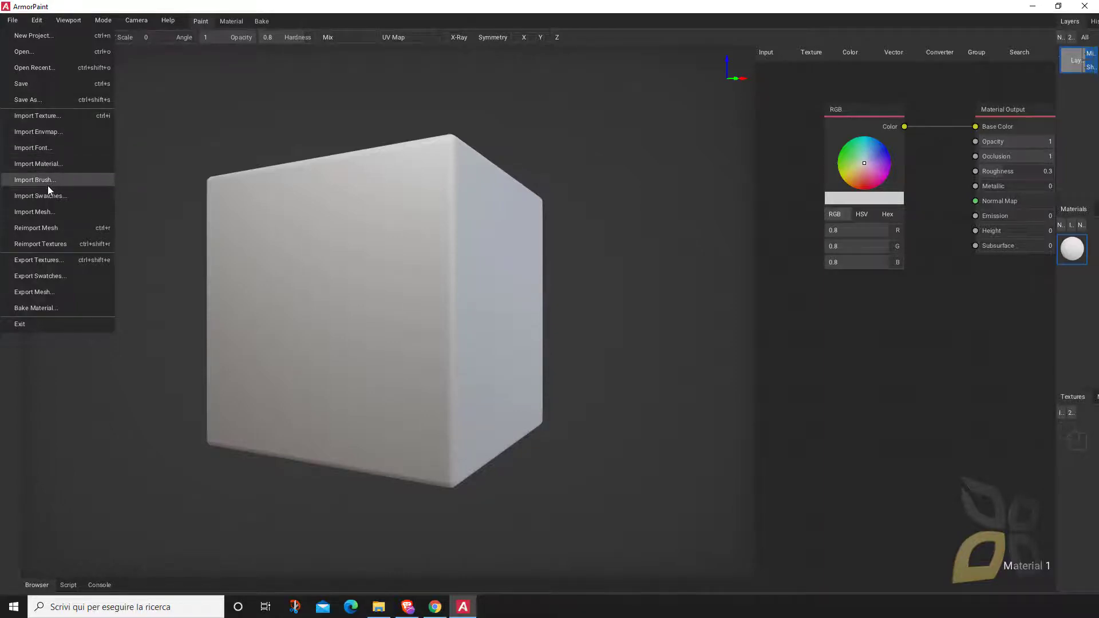
left_click(49, 212)
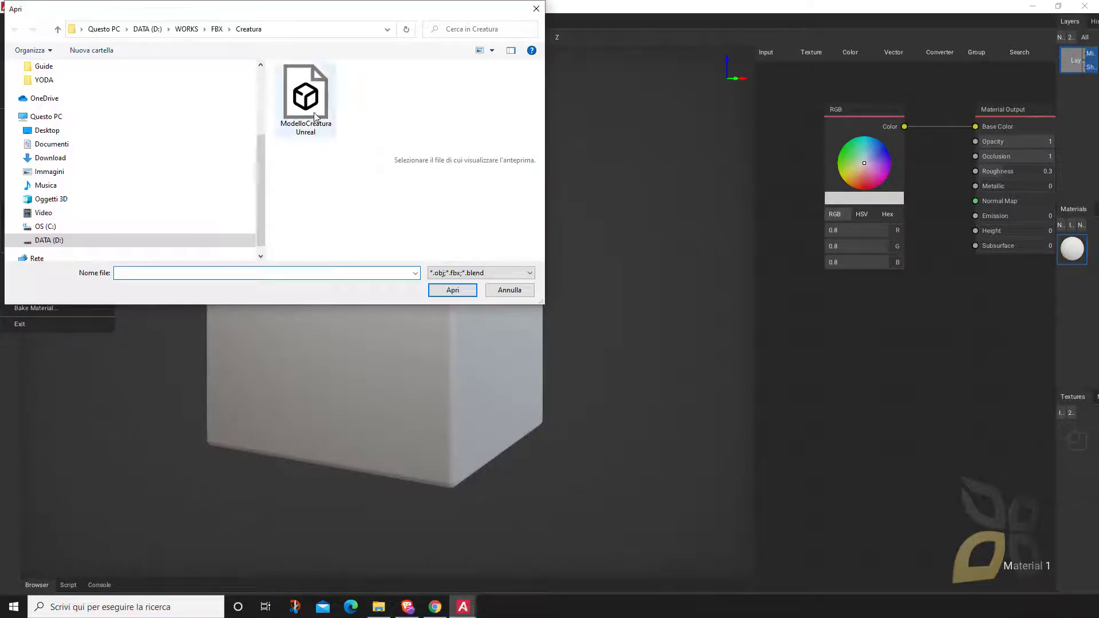
key("alt+Up")
double_click(312, 97)
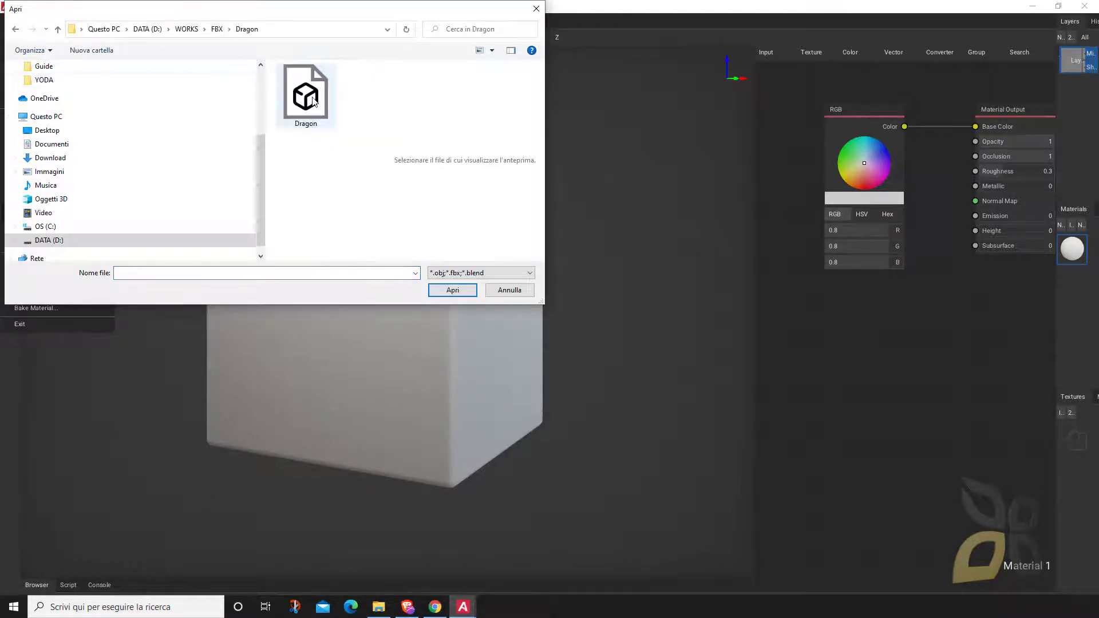
double_click(313, 96)
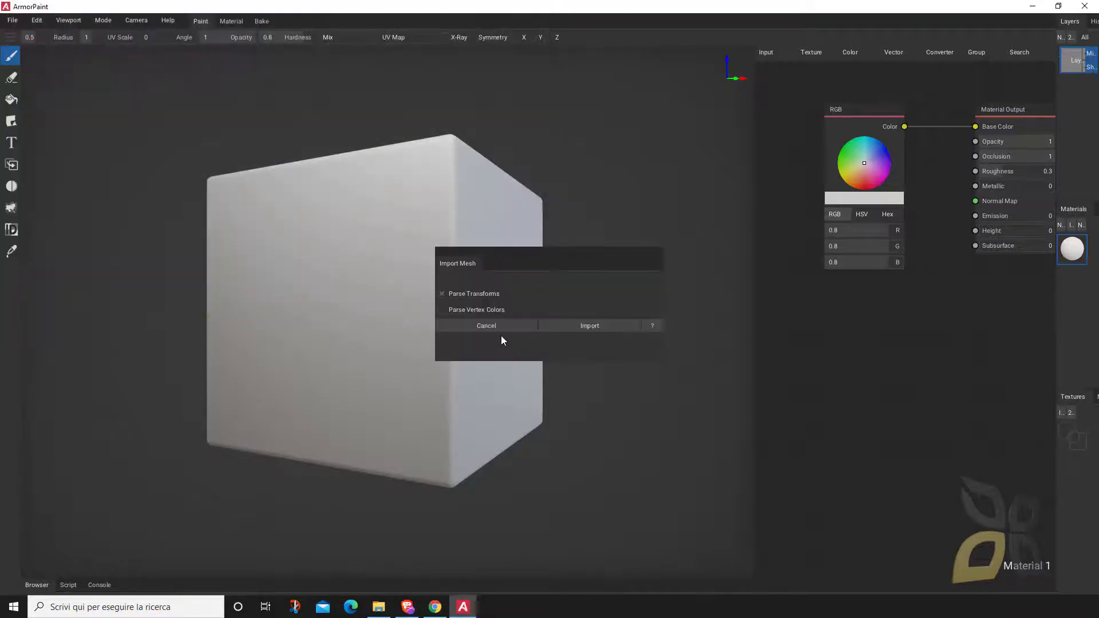
left_click(583, 324)
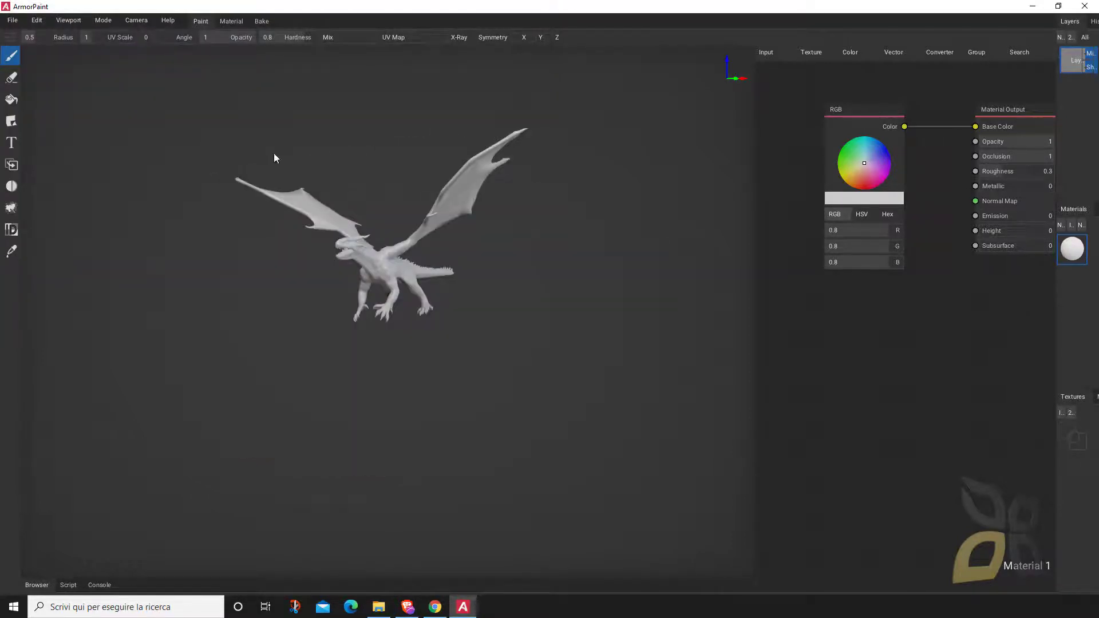
- Examine the imported, untextured dragon mesh up close from its side
scroll(345, 165, "up", 5)
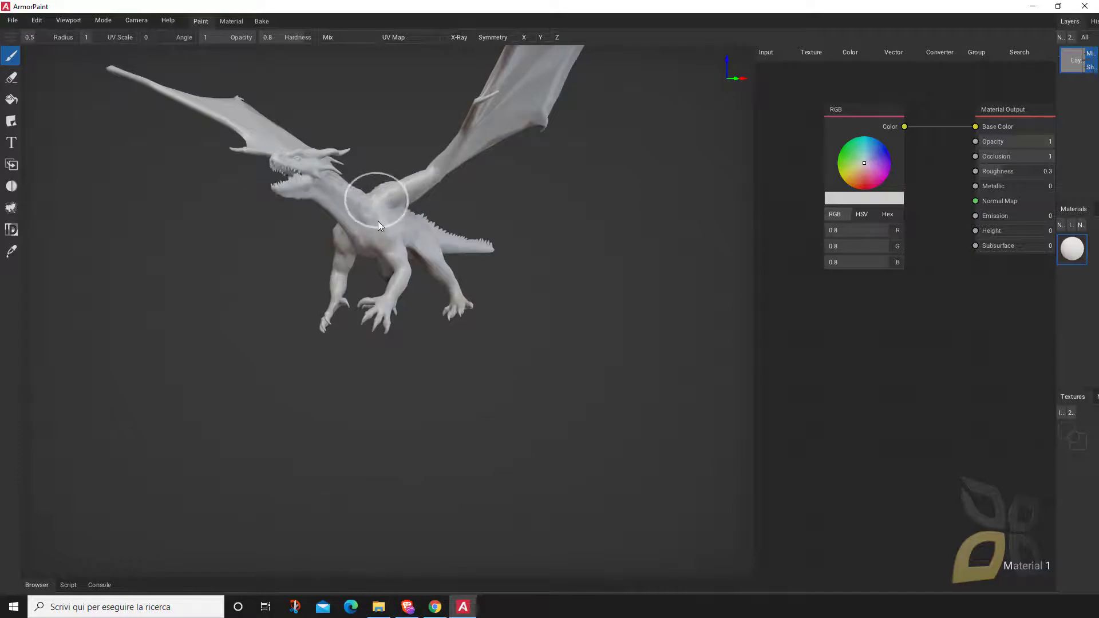
mouse_move(378, 225)
right_mouse_down()
mouse_move(394, 268)
mouse_move(452, 294)
mouse_move(393, 303)
mouse_move(438, 292)
mouse_move(451, 325)
mouse_move(516, 321)
mouse_move(472, 331)
right_mouse_up()
scroll(428, 303, "up", 3)
scroll(418, 286, "down", 2)
scroll(407, 283, "up", 1)
scroll(406, 294, "down", 1)
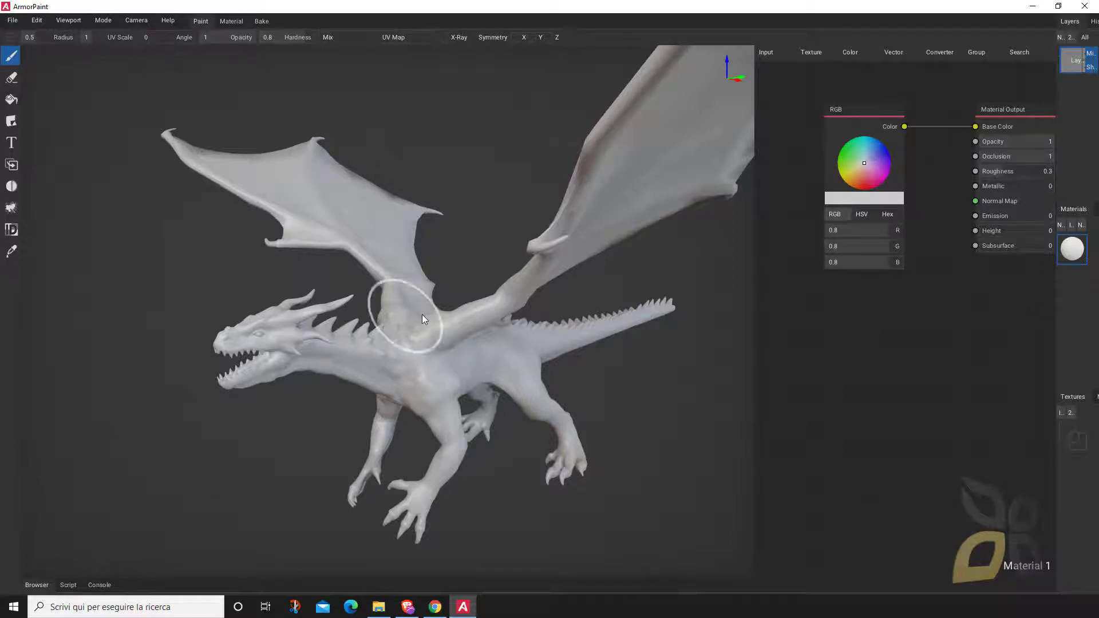
double_click(247, 8)
double_click(547, 79)
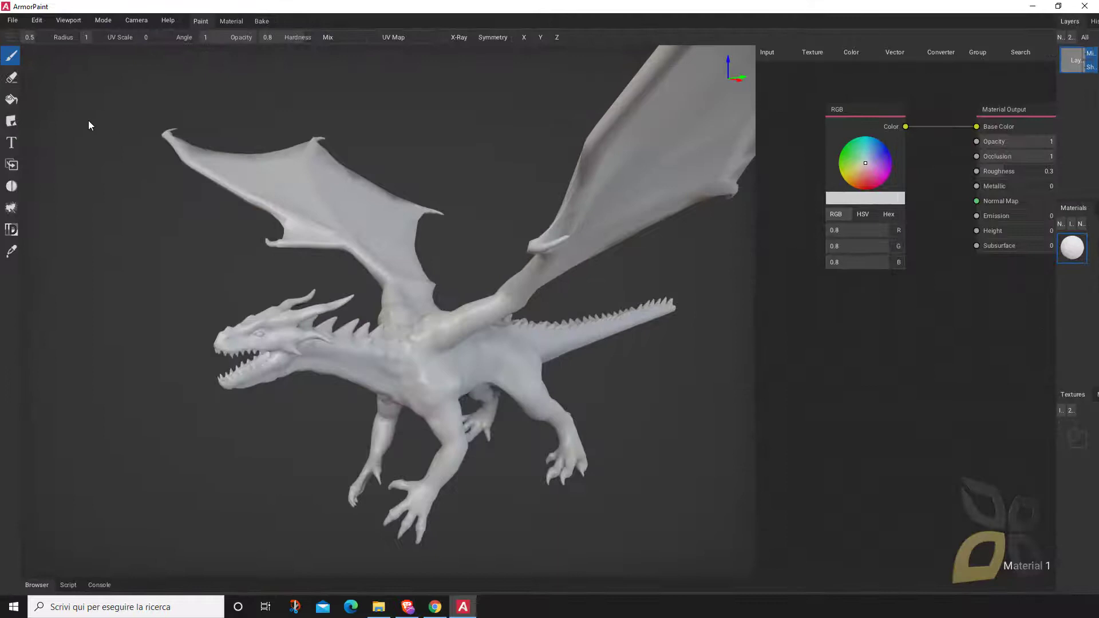
- Import the T_MOUNTAIN_DRAGON_ALBEDO texture from D:\WORKS\FBX\Dragon into the project
left_click(13, 22)
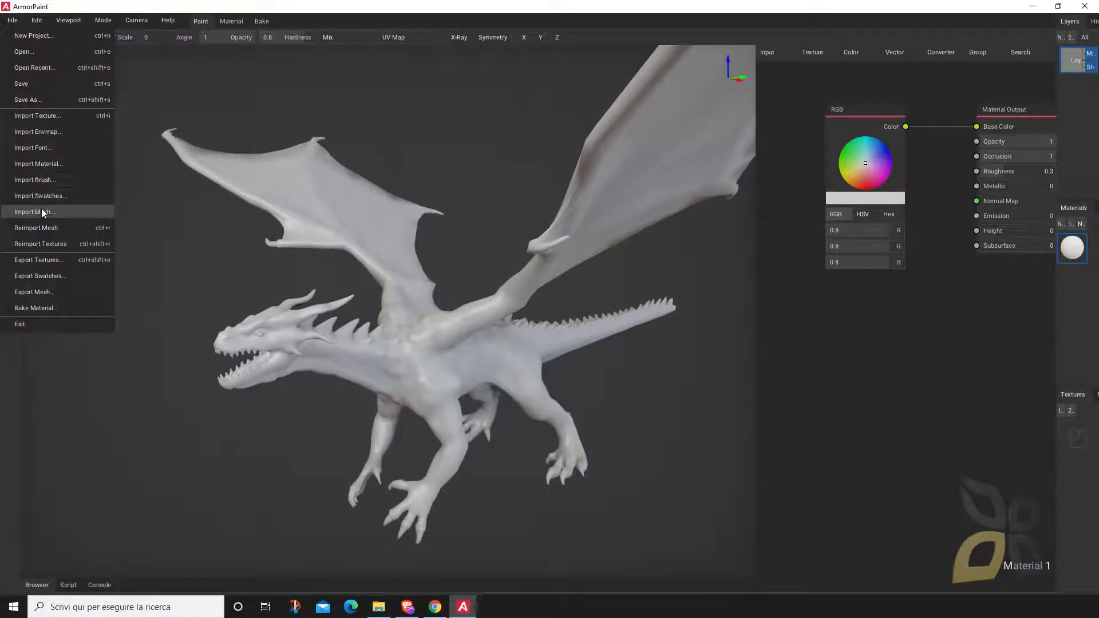
left_click(46, 115)
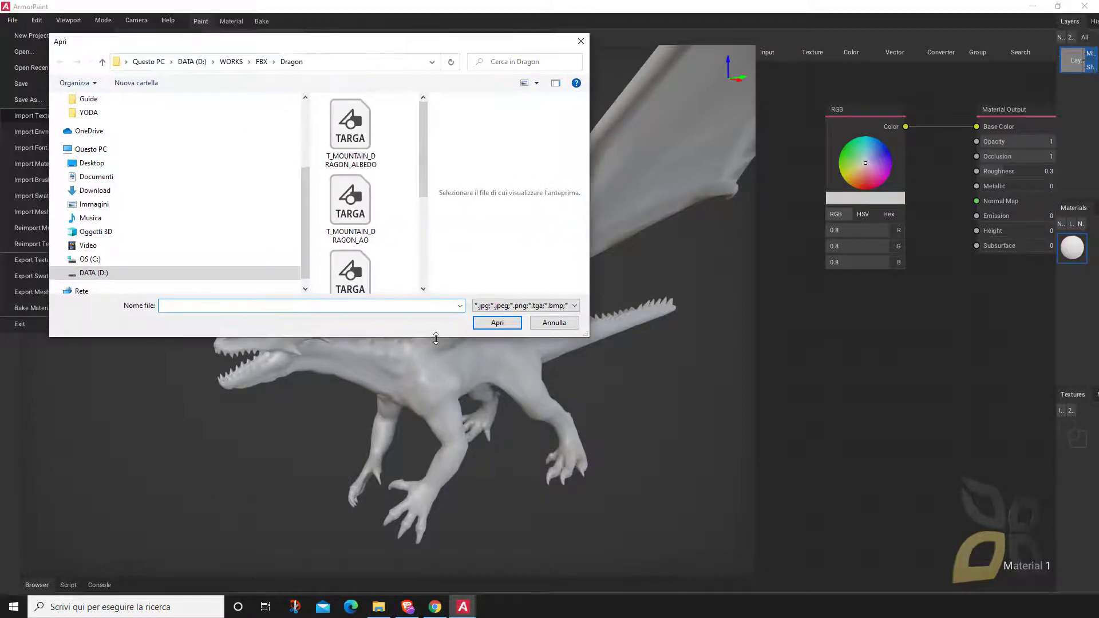
left_click_drag(435, 339, 436, 487)
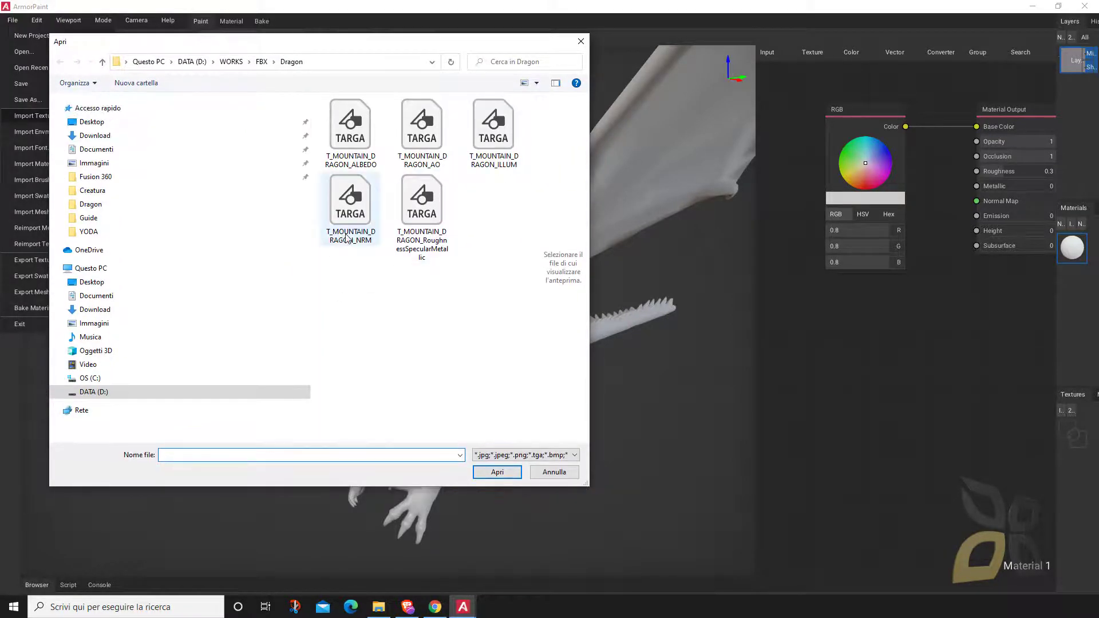
left_click(344, 128)
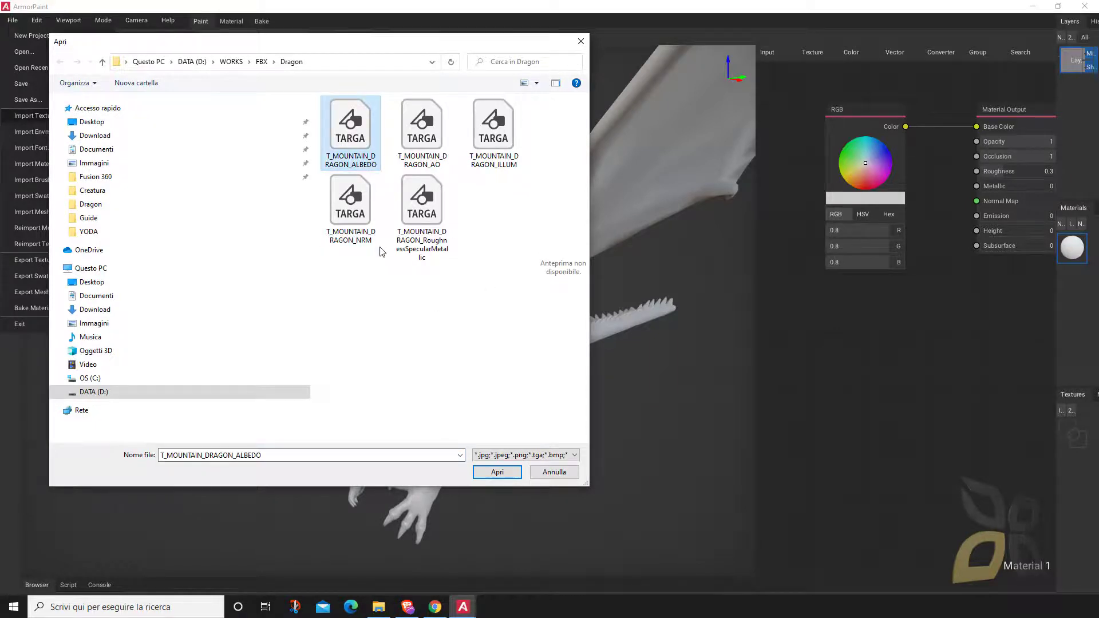
left_click(497, 472)
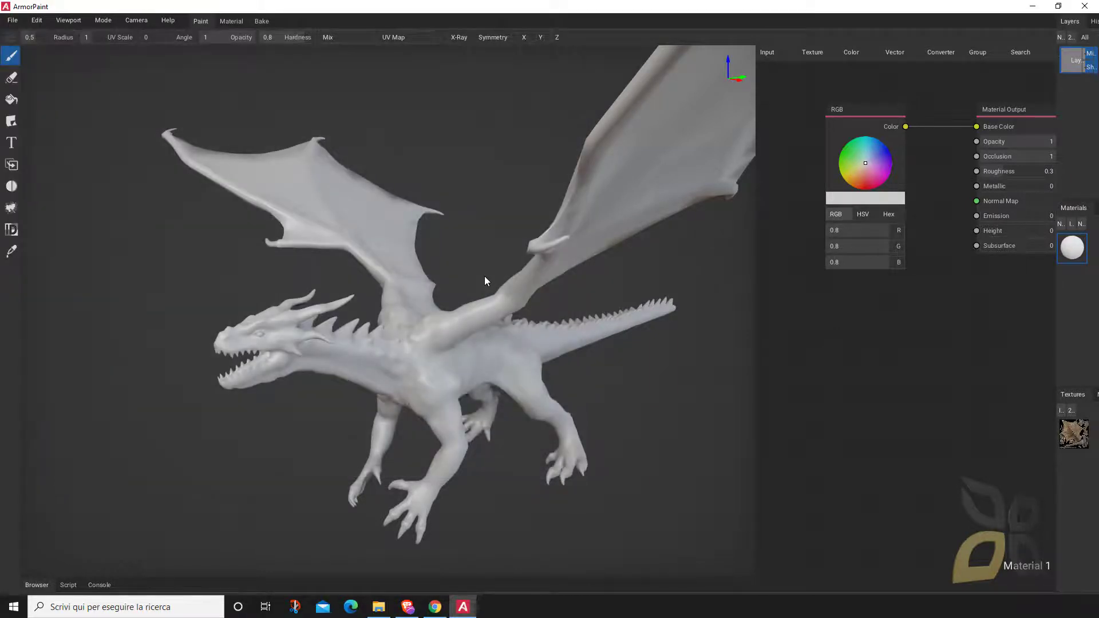
- Widen the layers, materials and textures area, and spread the Material Output and RGB nodes apart in Material 1's graph
left_click_drag(1058, 347, 864, 361)
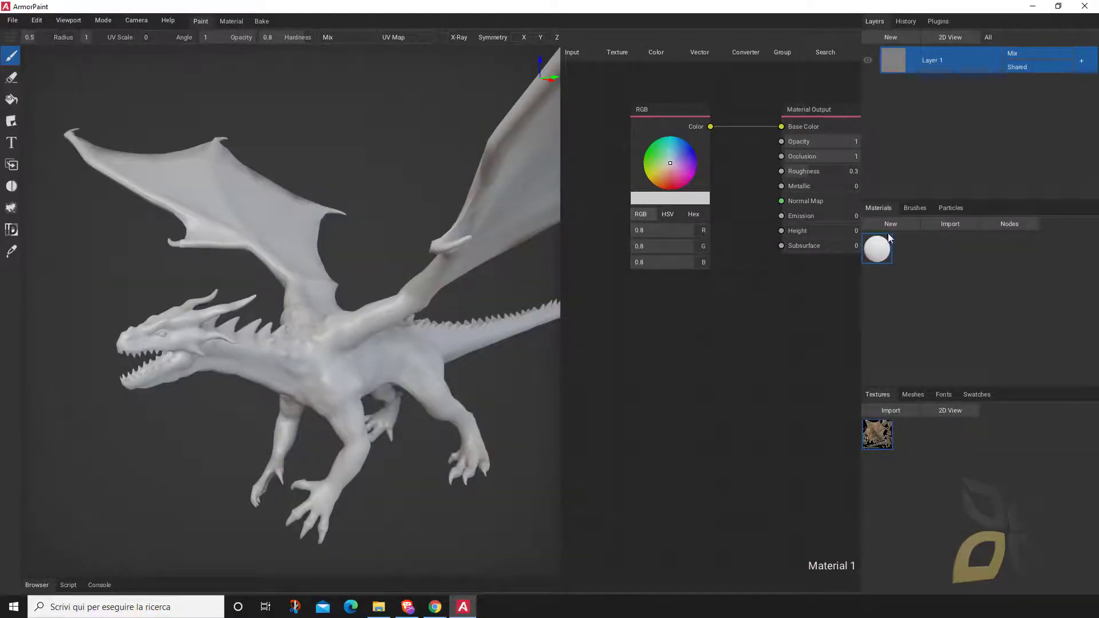
double_click(878, 253)
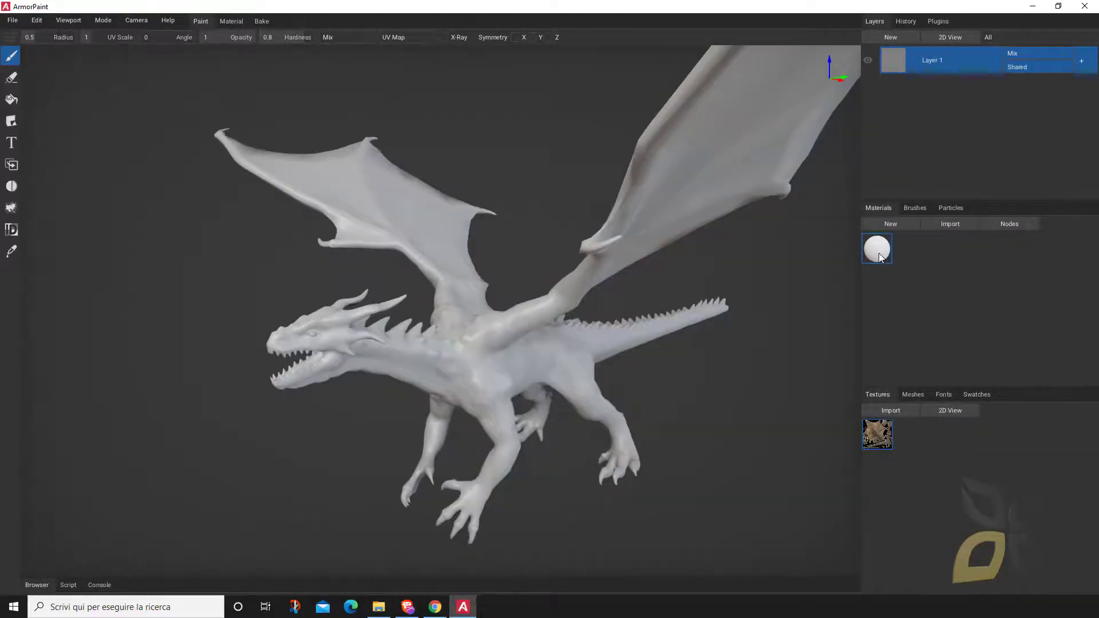
double_click(878, 253)
scroll(612, 280, "down", 2)
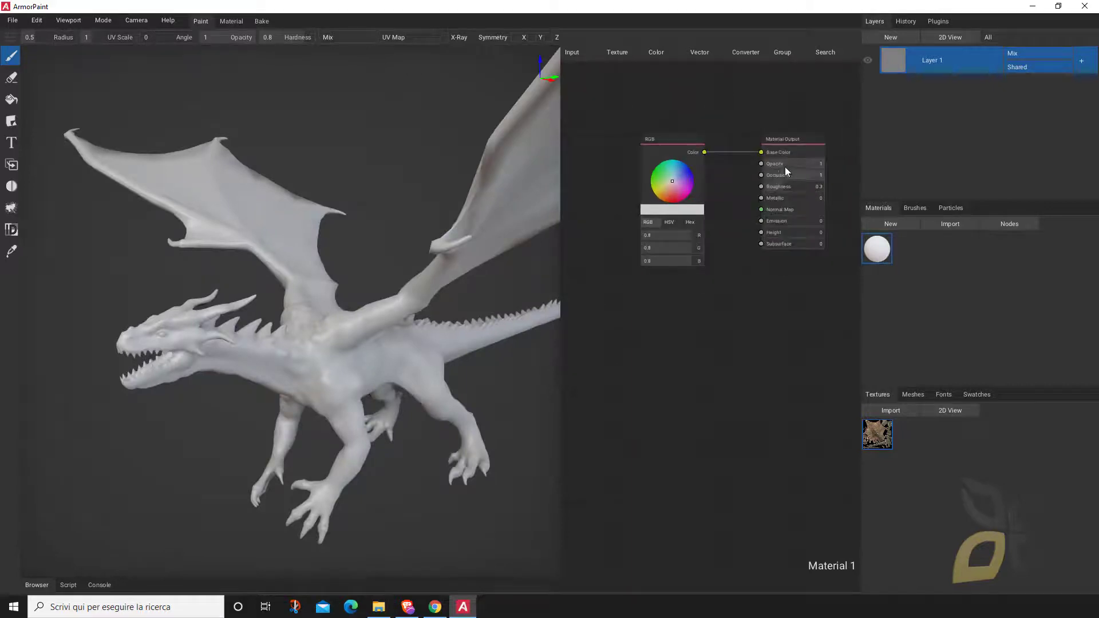
left_click_drag(791, 141, 779, 200)
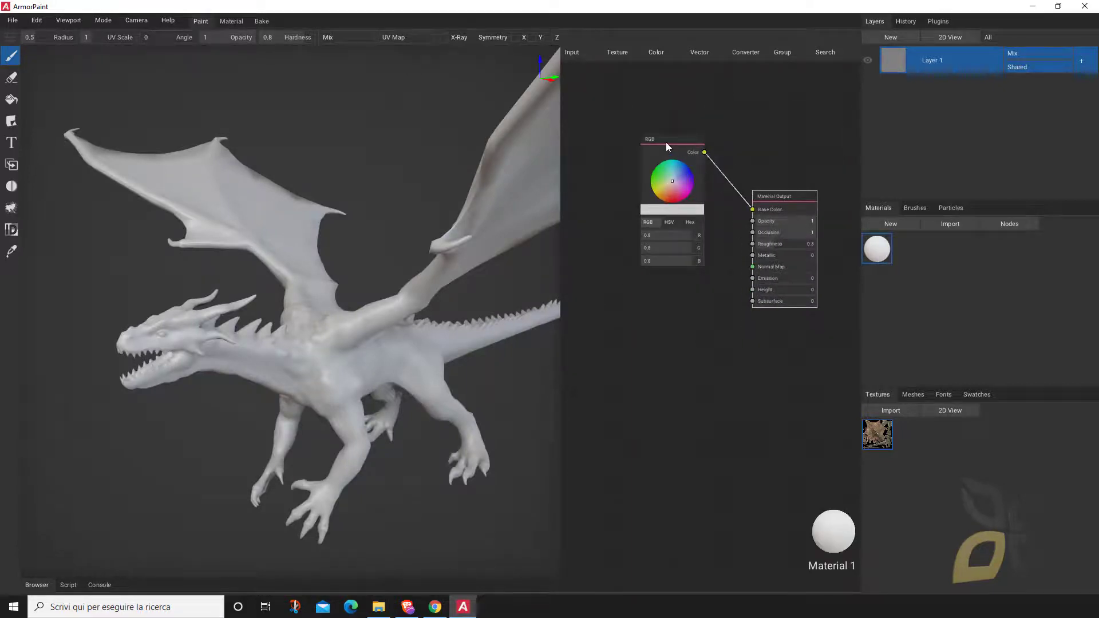
left_click_drag(666, 143, 606, 163)
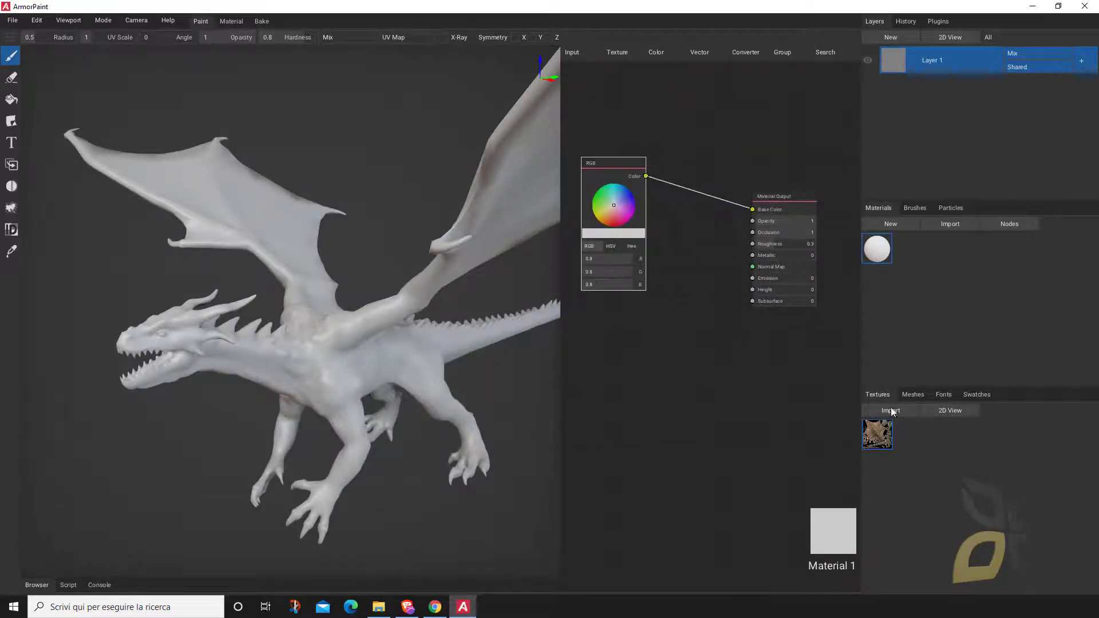
- Add the albedo texture to Material 1 as an Image Texture node, connect its Color to Base Color, and place it above the RGB node
left_click_drag(878, 435, 675, 128)
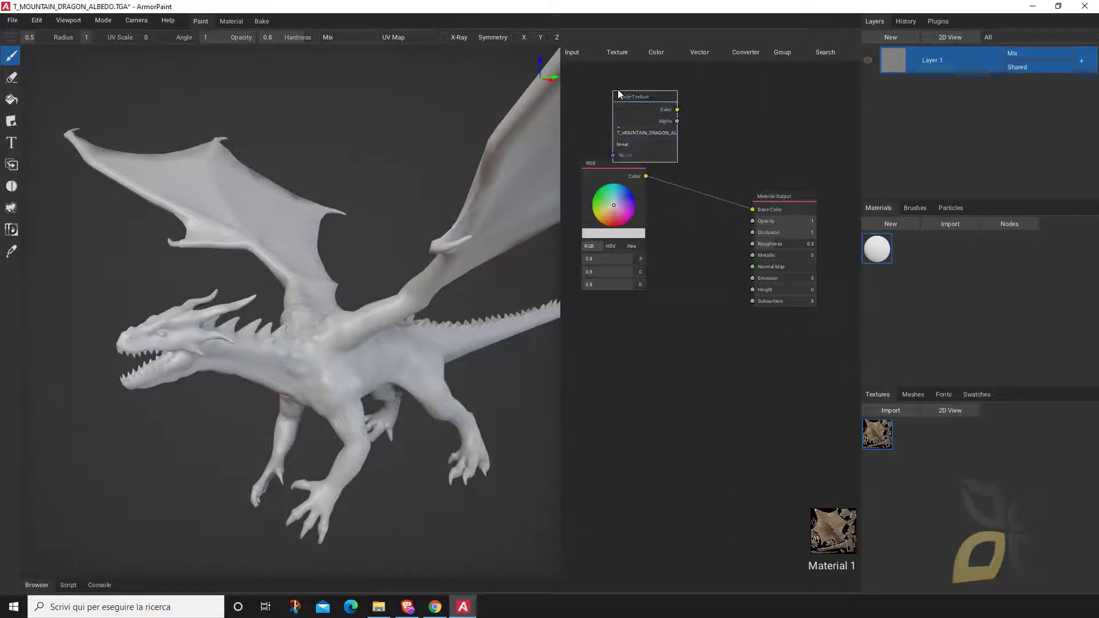
left_click_drag(619, 95, 754, 208)
left_click_drag(597, 168, 617, 204)
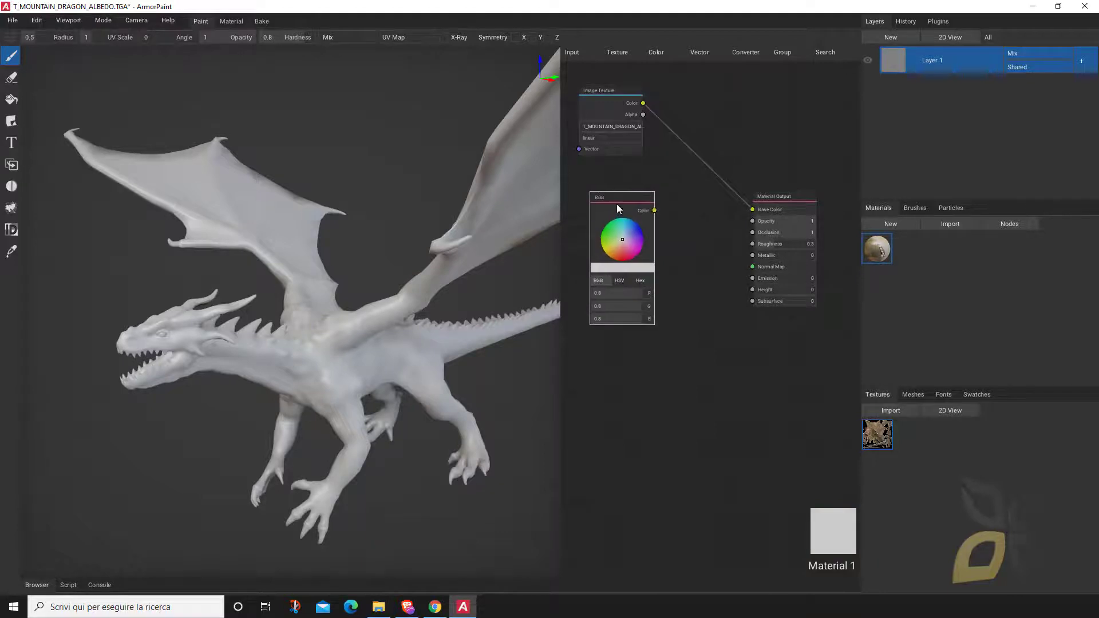
left_click_drag(605, 93, 618, 103)
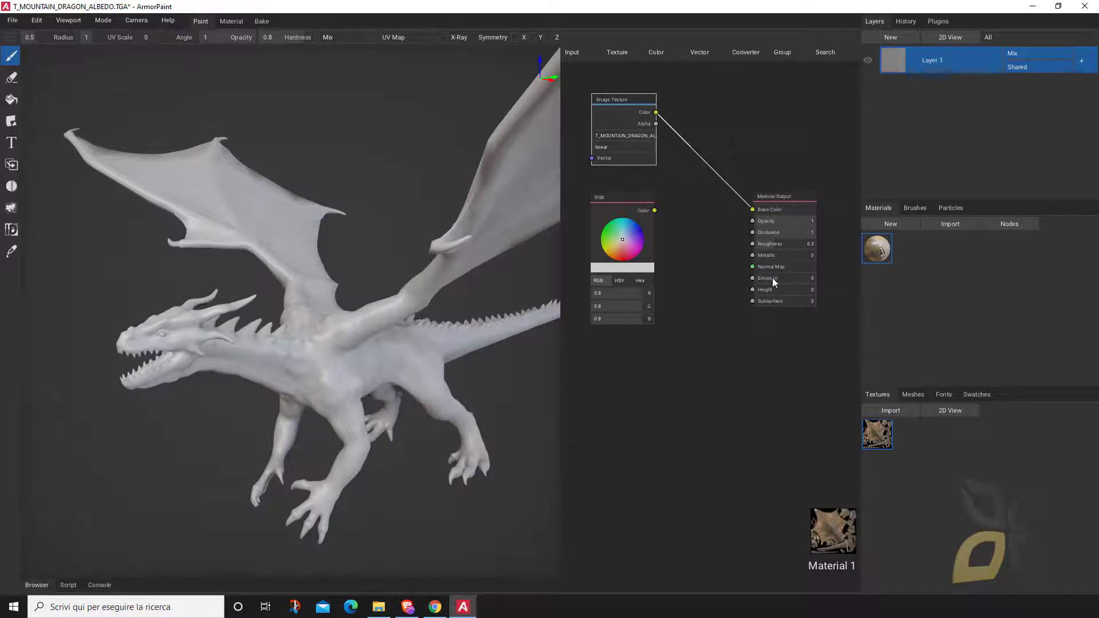
- Paint Material 1's albedo texture onto the dragon's body and over its wing on Layer 1
mouse_move(404, 368)
left_mouse_down()
mouse_move(392, 351)
mouse_move(115, 344)
mouse_move(351, 400)
mouse_move(287, 449)
mouse_move(336, 422)
mouse_move(467, 452)
mouse_move(418, 360)
mouse_move(346, 336)
left_mouse_up()
mouse_move(499, 261)
left_mouse_down()
mouse_move(466, 216)
mouse_move(492, 166)
left_mouse_up()
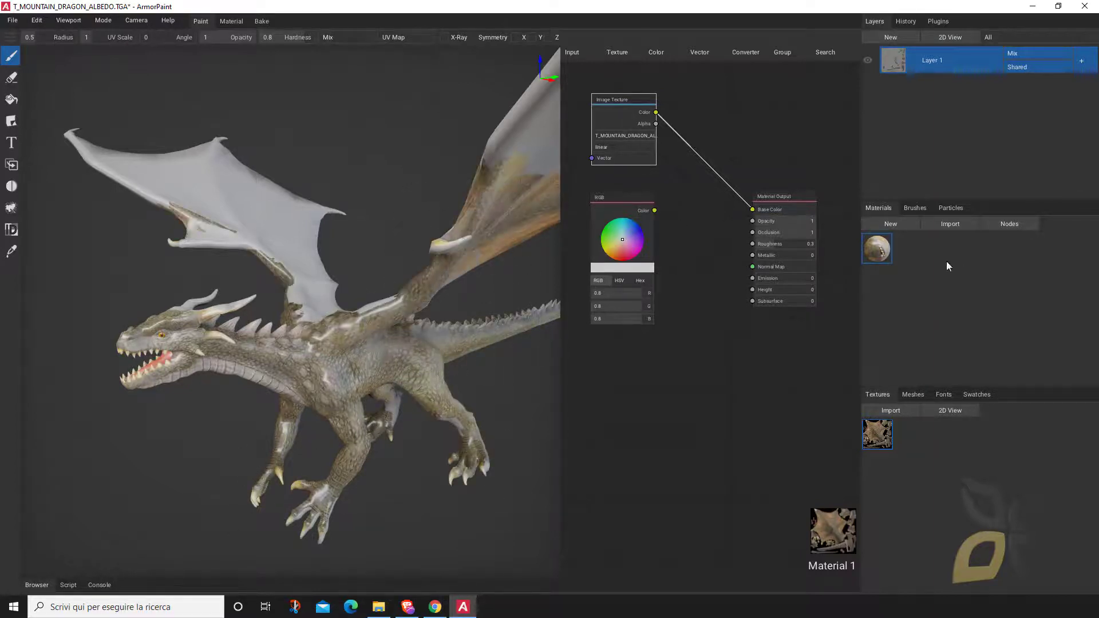
- Apply Material 1 across the whole dragon as a new fill layer and set the material's roughness to 0.98
left_click_drag(863, 257, 384, 343)
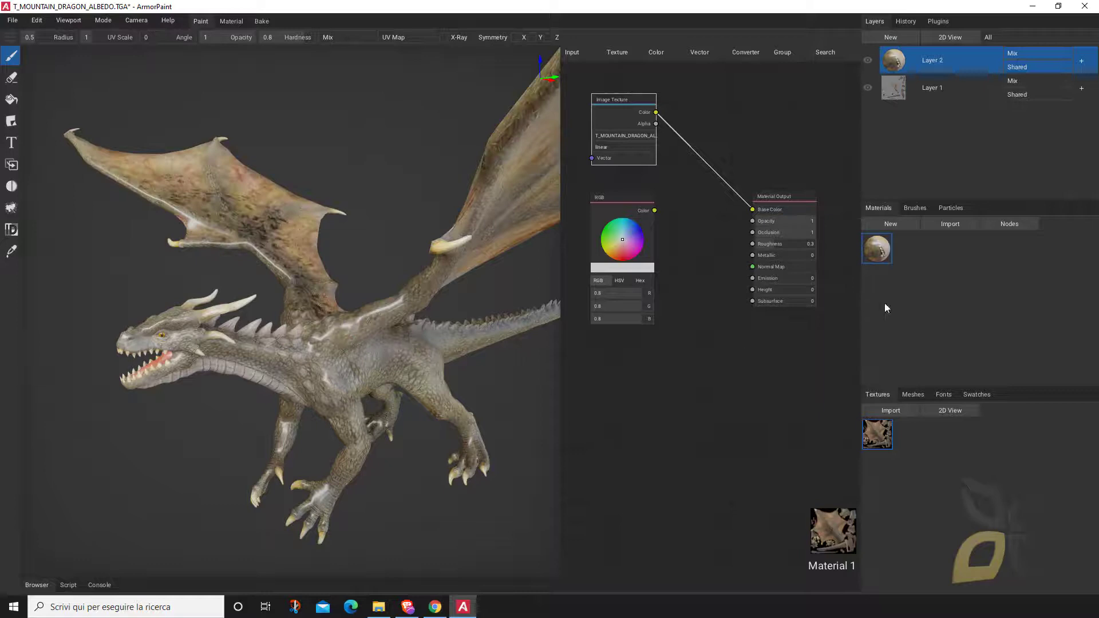
right_click_drag(206, 293, 195, 309)
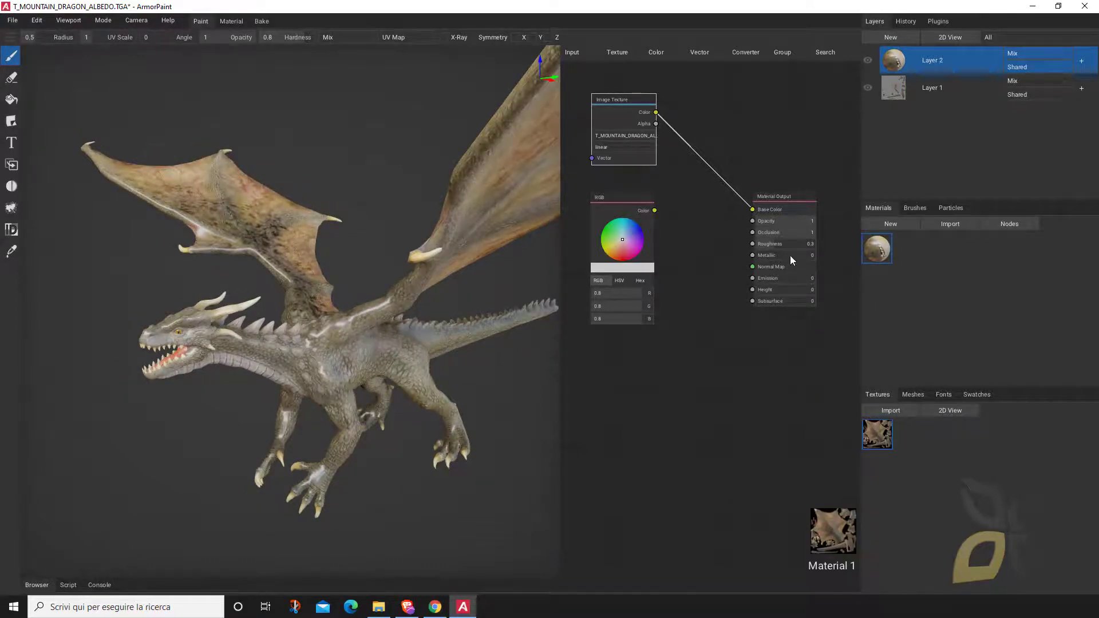
mouse_move(773, 245)
left_mouse_down()
mouse_move(801, 246)
mouse_move(763, 252)
mouse_move(812, 254)
left_mouse_up()
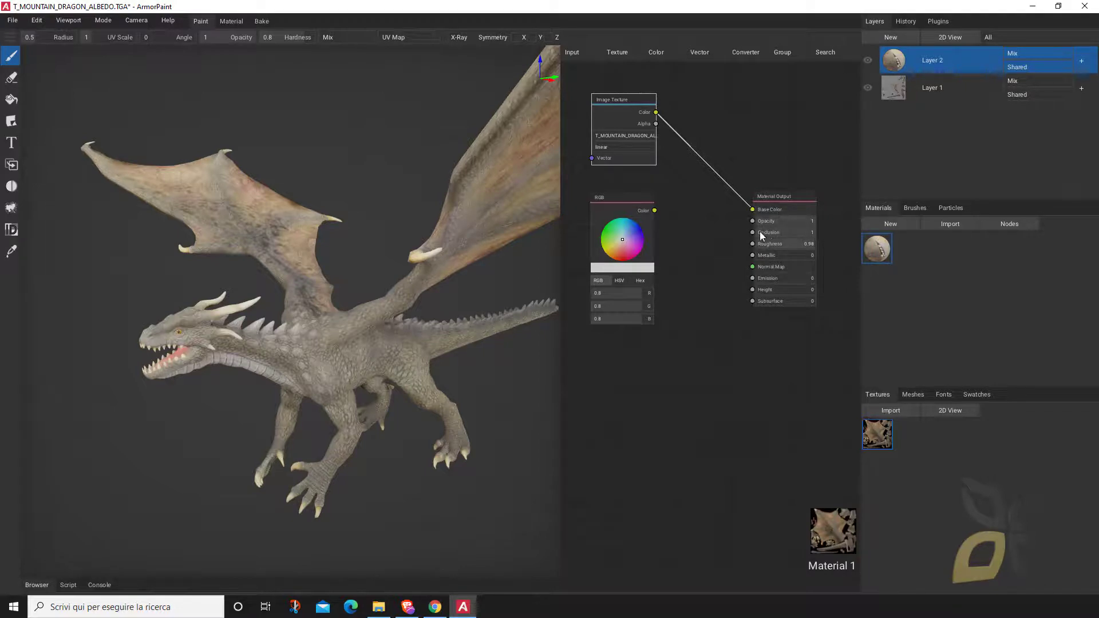
- Add BARGHEST_NRM_2_Yinv from D:\WORKS\FBX\Creatura to Material 1 as an Image Texture node and connect its Color to Normal Map
left_click(378, 606)
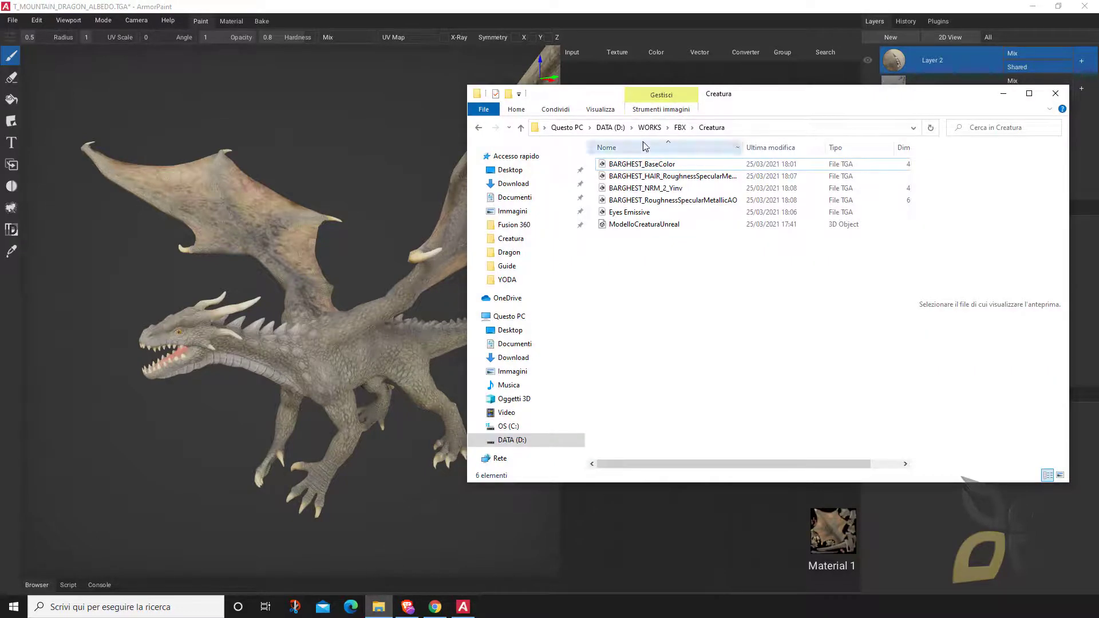
left_click_drag(786, 98, 323, 77)
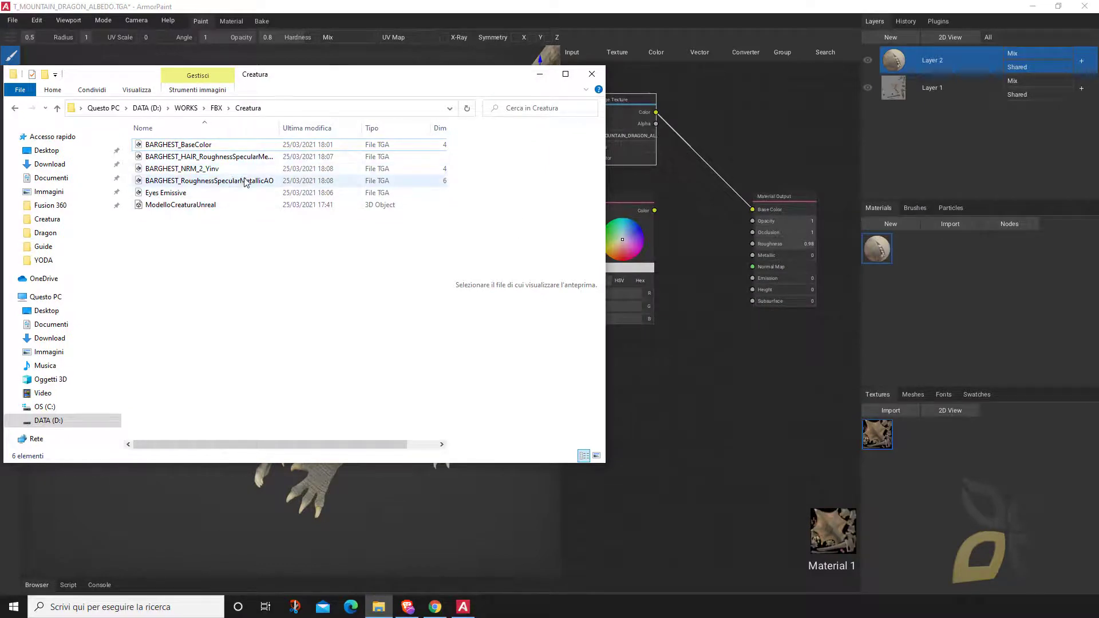
double_click(280, 127)
left_click_drag(197, 172, 707, 334)
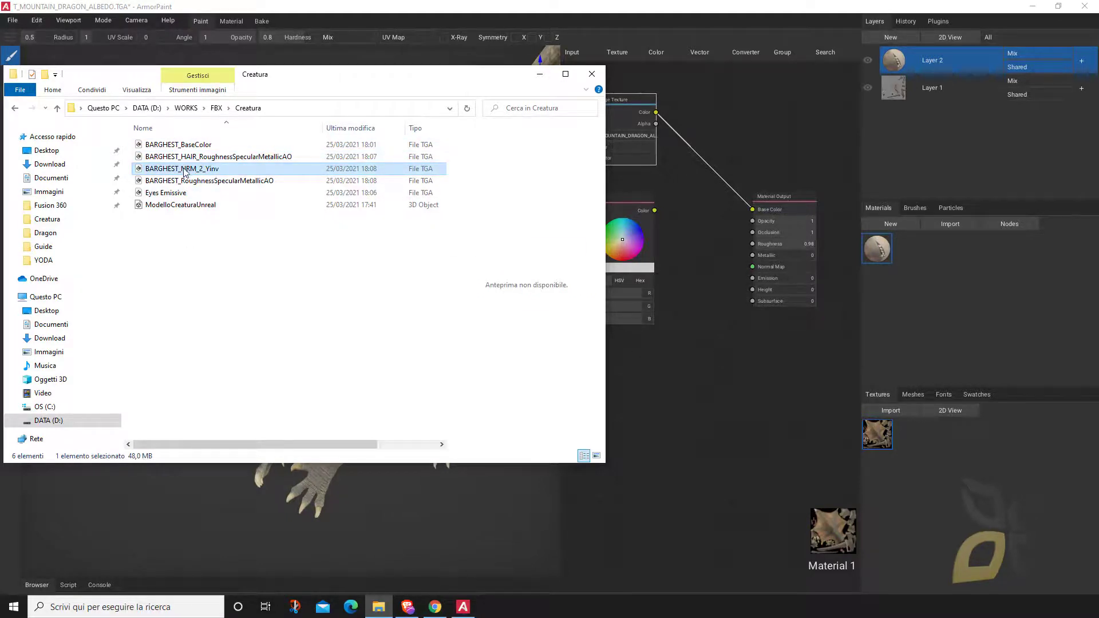
left_click_drag(183, 168, 942, 494)
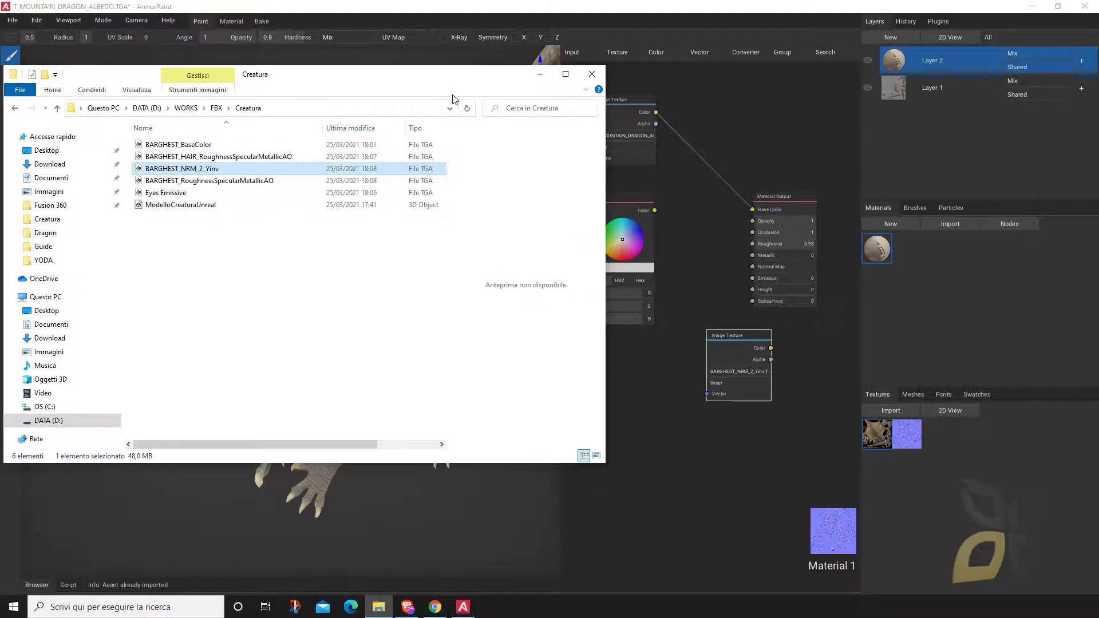
left_click(540, 73)
left_click_drag(737, 341, 752, 267)
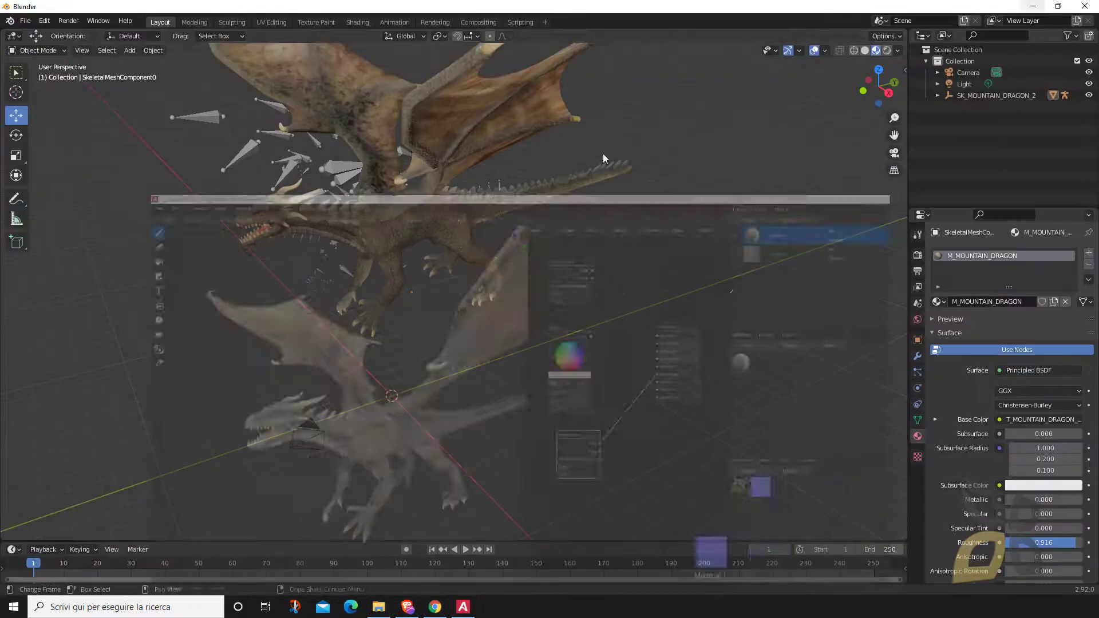
- Switch to Blender and show the M_MOUNTAIN_DRAGON material's nodes in the Shader Editor
left_click(1032, 6)
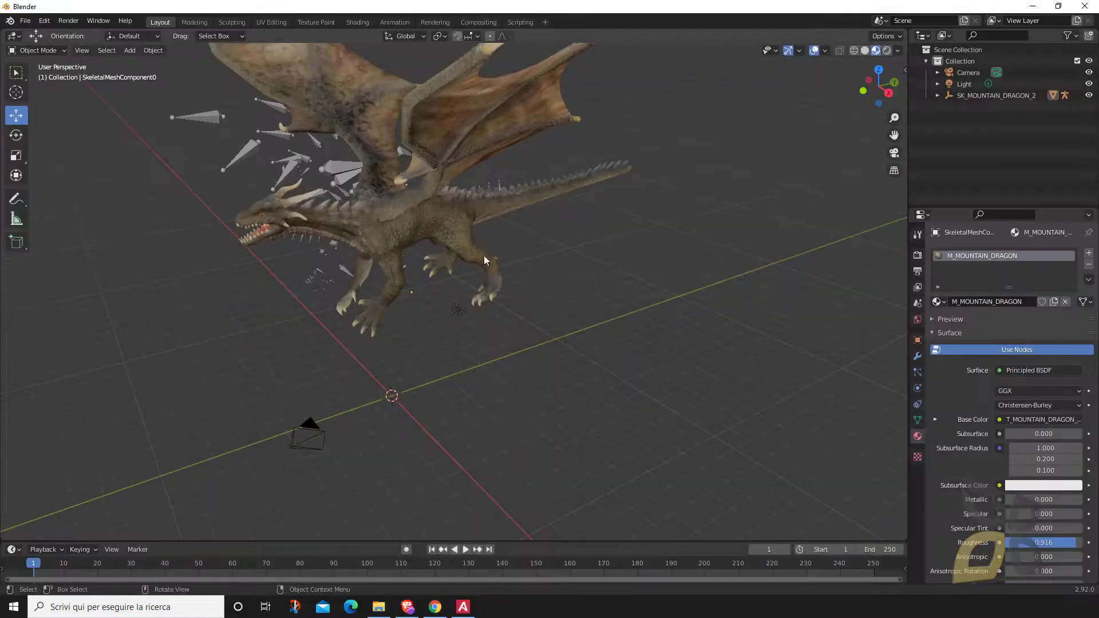
left_click(14, 36)
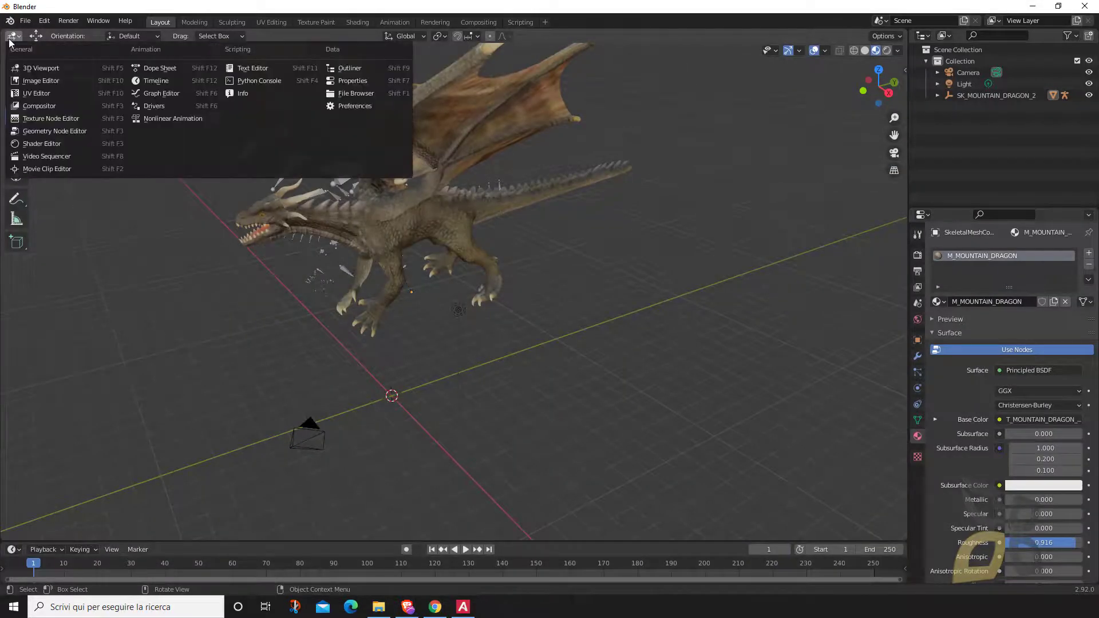
left_click(50, 143)
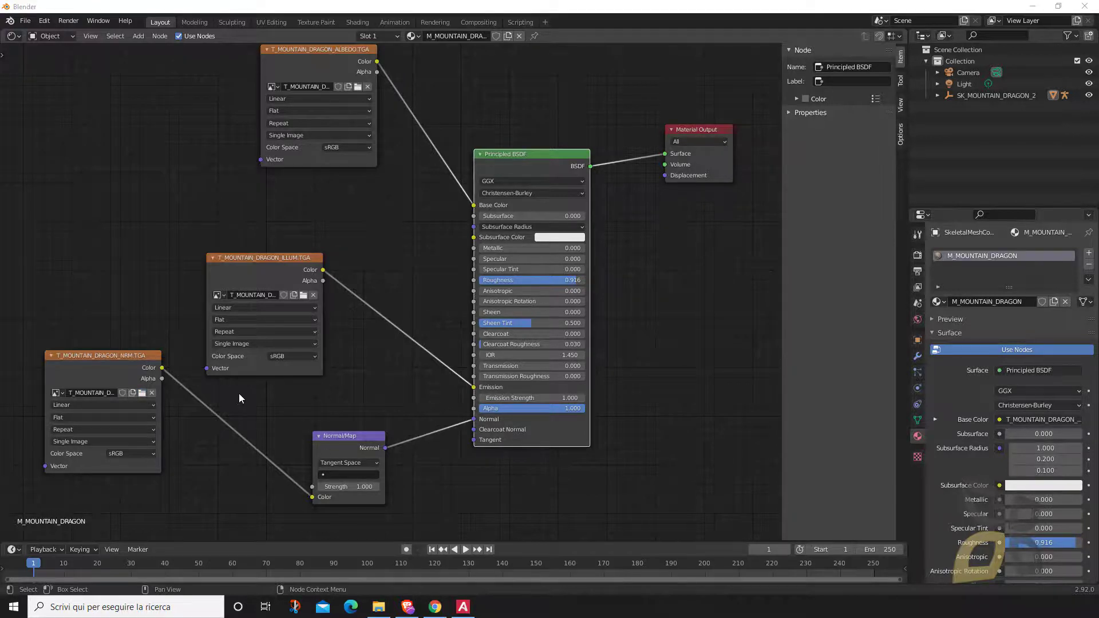
left_click(142, 392)
double_click(472, 228)
- Add the BARGHEST_RoughnessSpecularMetallicAO texture to M_MOUNTAIN_DRAGON and connect its Color to the Principled BSDF's Roughness
left_click(378, 606)
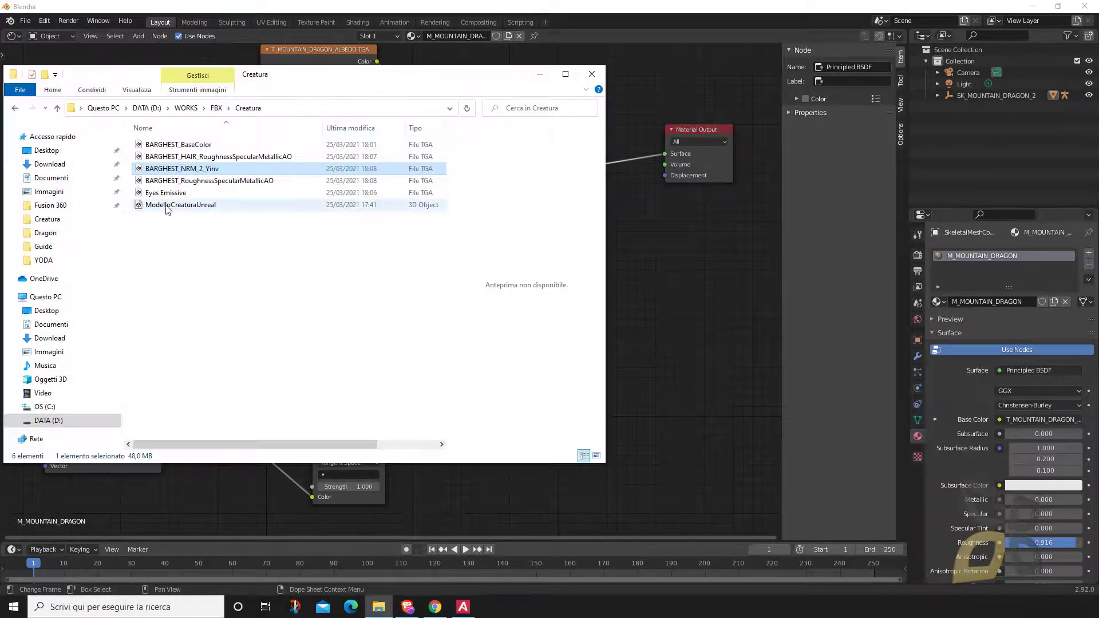
left_click(205, 181)
left_click_drag(383, 87, 779, 74)
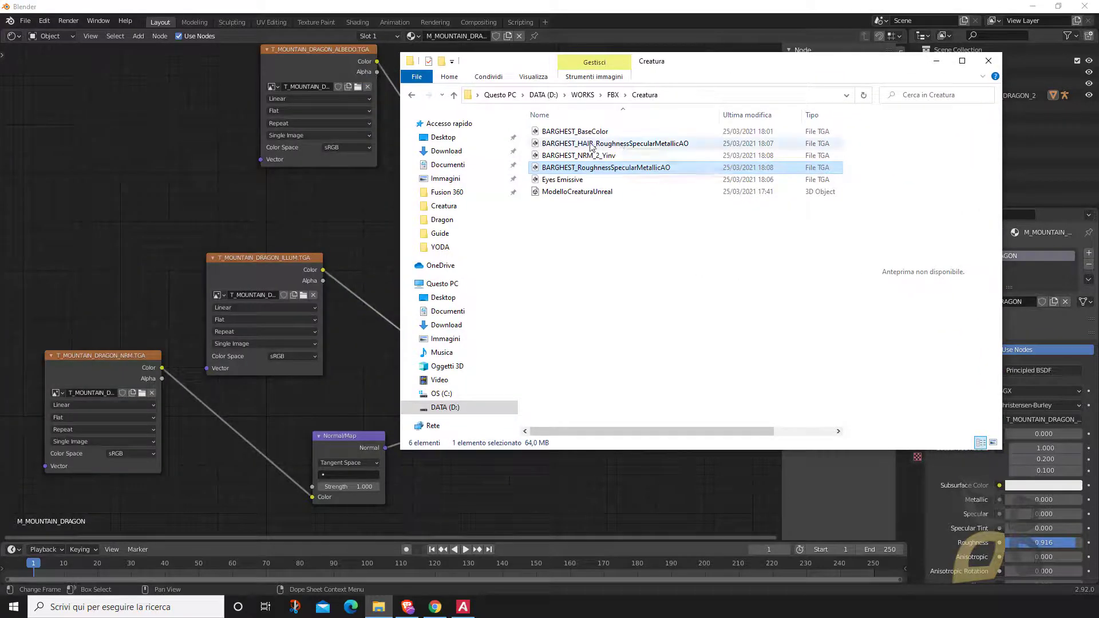
left_click_drag(573, 168, 78, 144)
left_click_drag(181, 156, 473, 280)
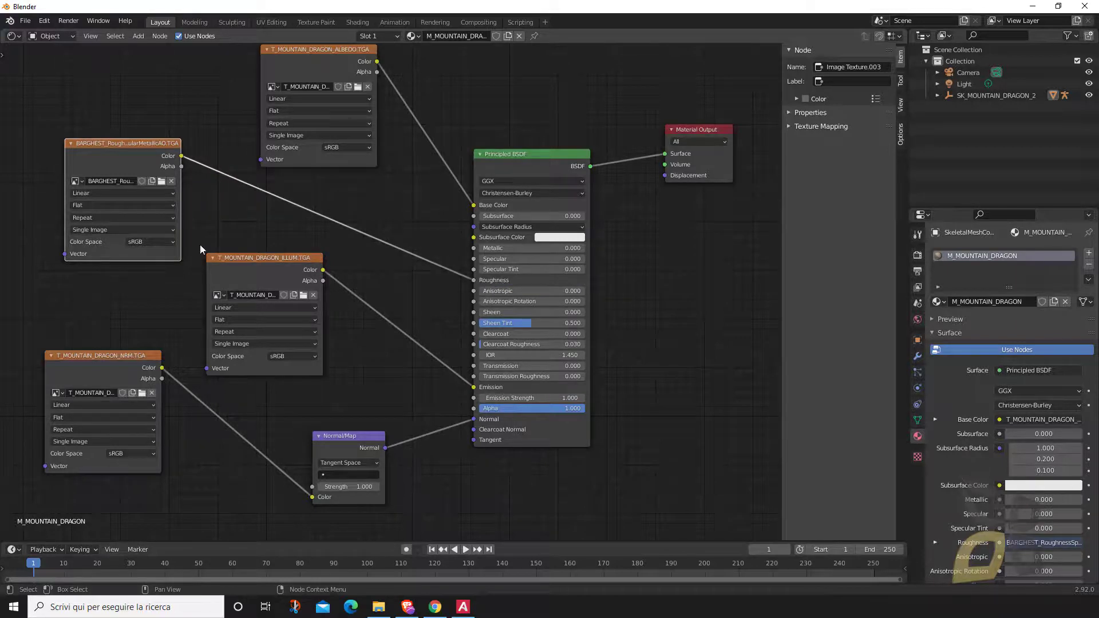
- Return to the 3D Viewport and examine the dragon with the roughness texture applied
left_click(14, 36)
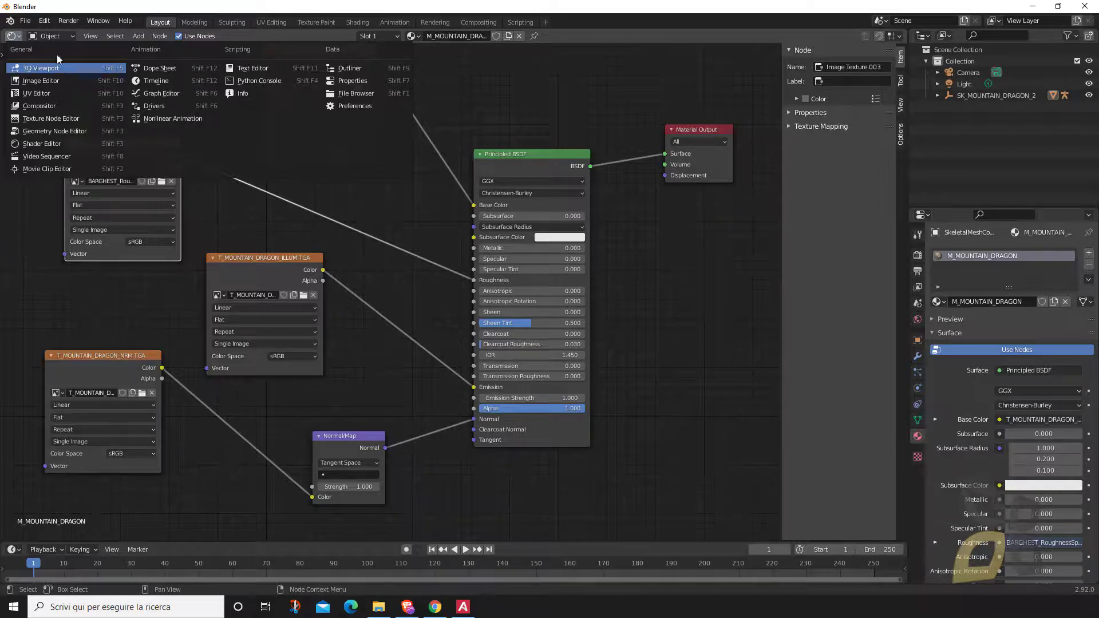
left_click(35, 68)
middle_click_drag(505, 430, 436, 263)
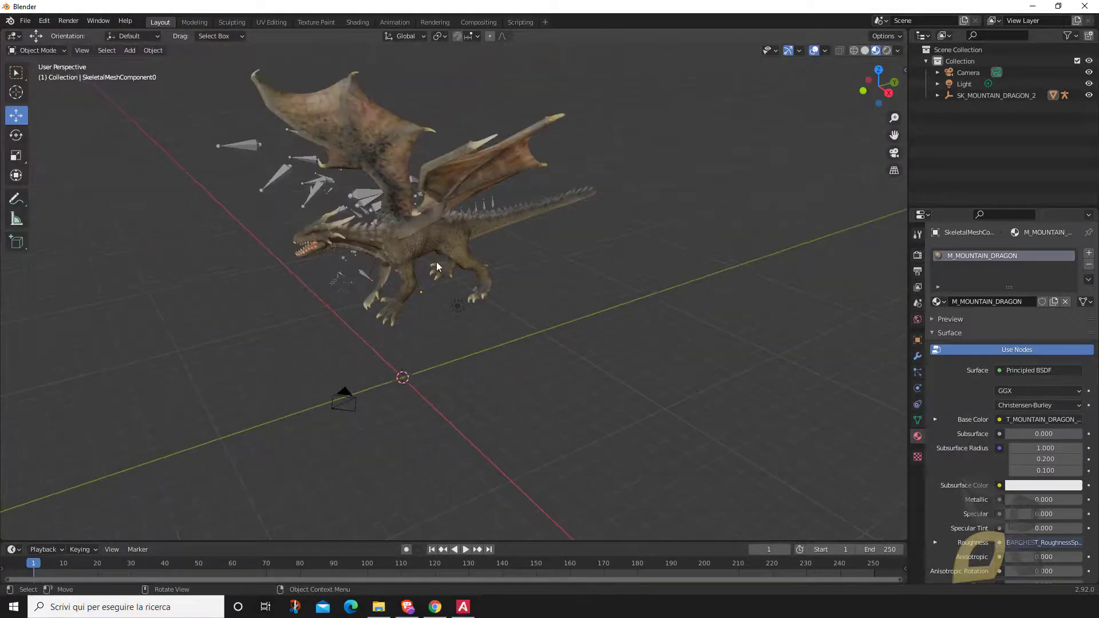
scroll(393, 123, "up", 2)
- Shrink the Blender and ArmorPaint windows and arrange them side by side on the desktop so both dragons can be compared
double_click(619, 8)
left_click_drag(393, 111, 866, 147)
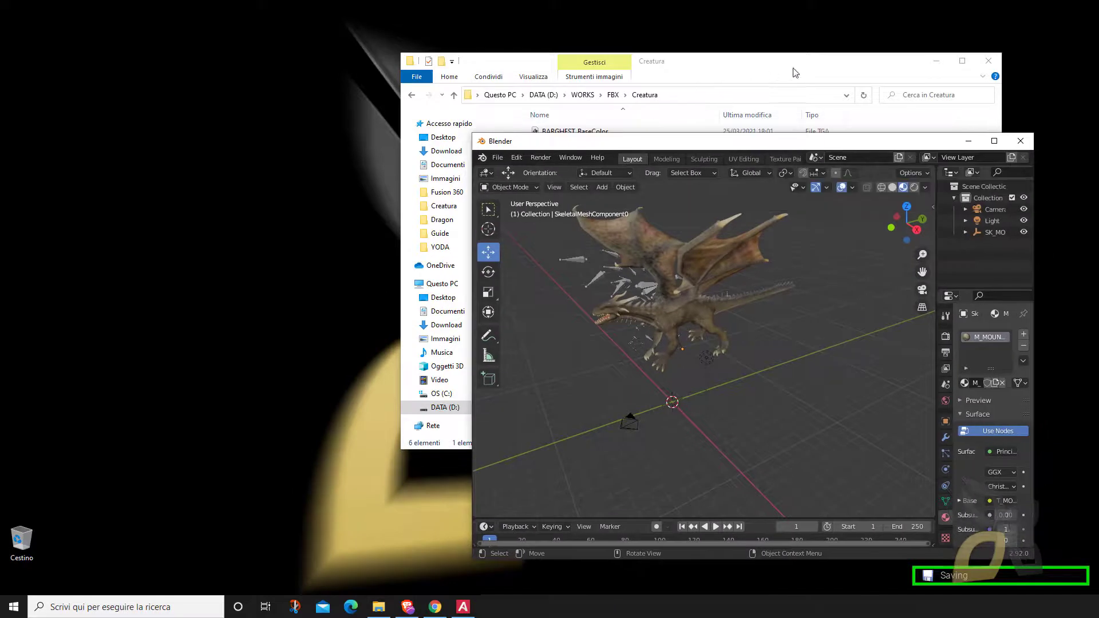
left_click(936, 63)
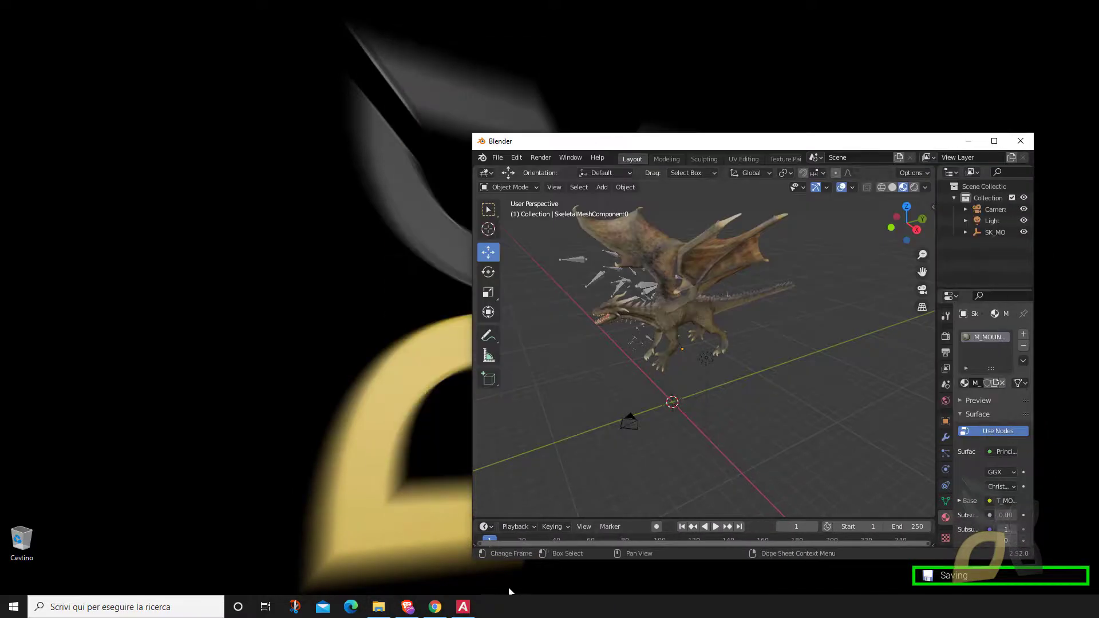
left_click(465, 606)
left_click_drag(558, 13, 293, 24)
left_click_drag(550, 379, 647, 434)
left_click_drag(238, 244, 461, 267)
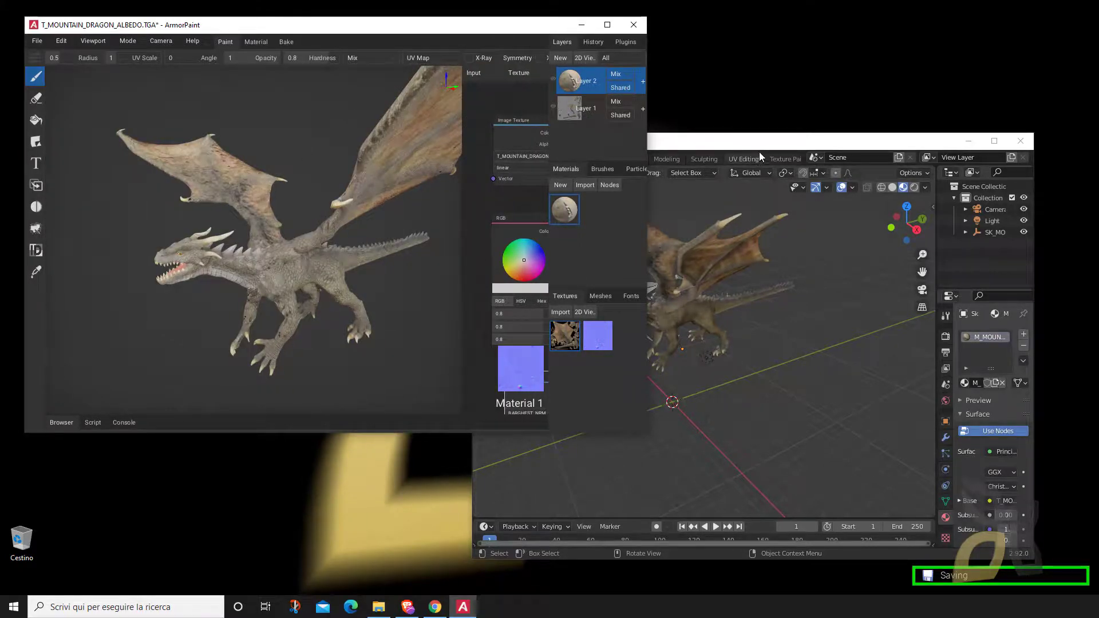
left_click_drag(764, 147, 811, 167)
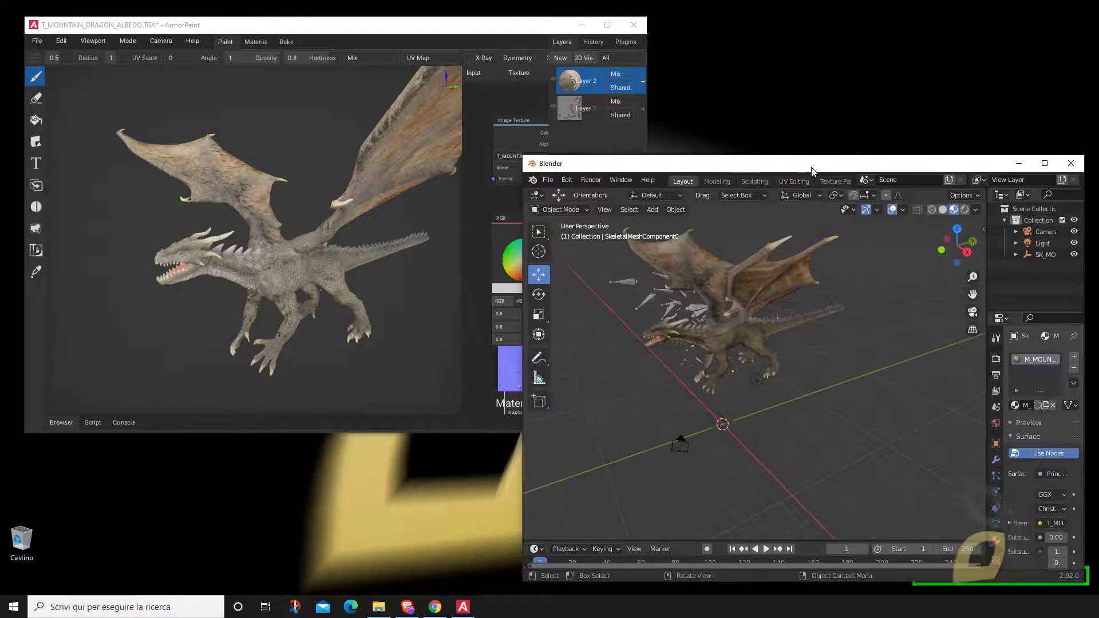
left_click(223, 48)
left_click_drag(223, 25, 213, 17)
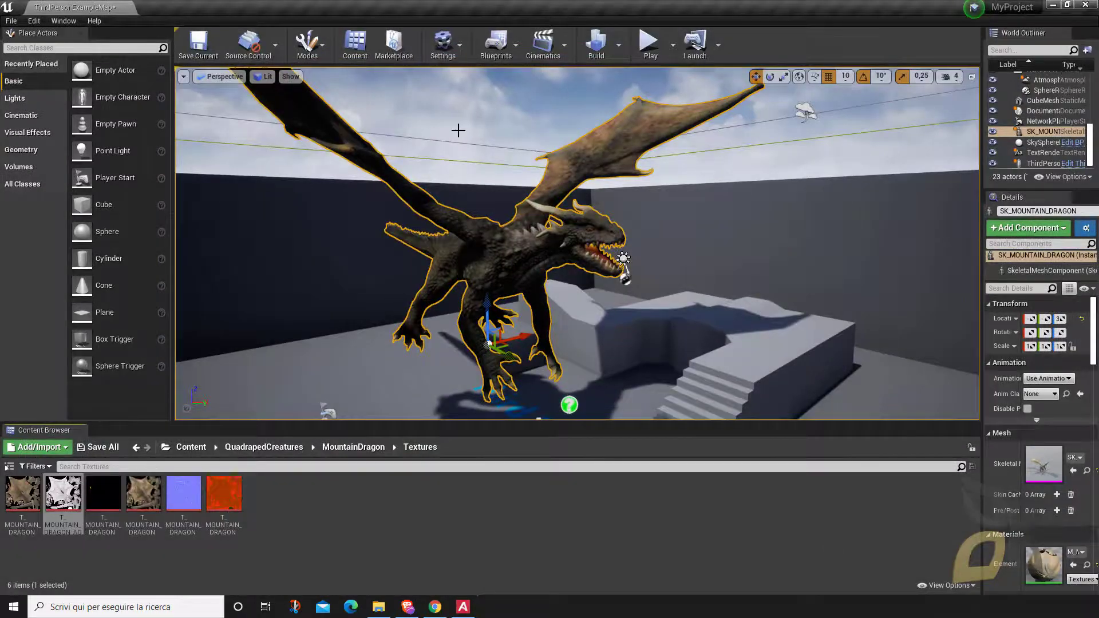
- In Unreal Editor, select the sky sphere instead of the dragon and view the whole creature in the level
left_click(458, 130)
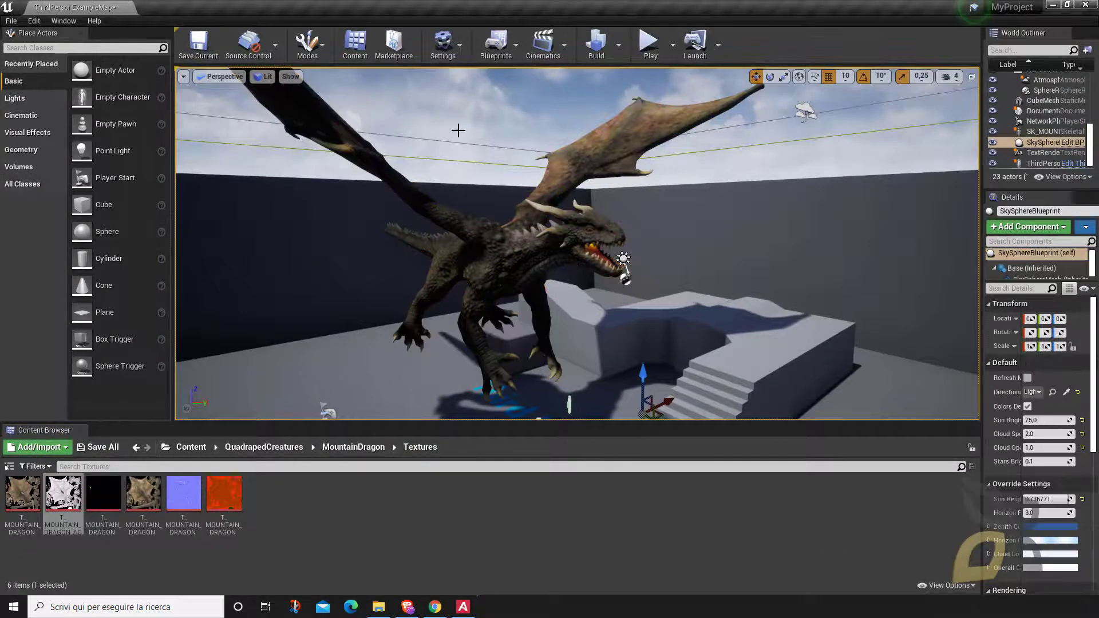
left_click_drag(458, 130, 682, 365)
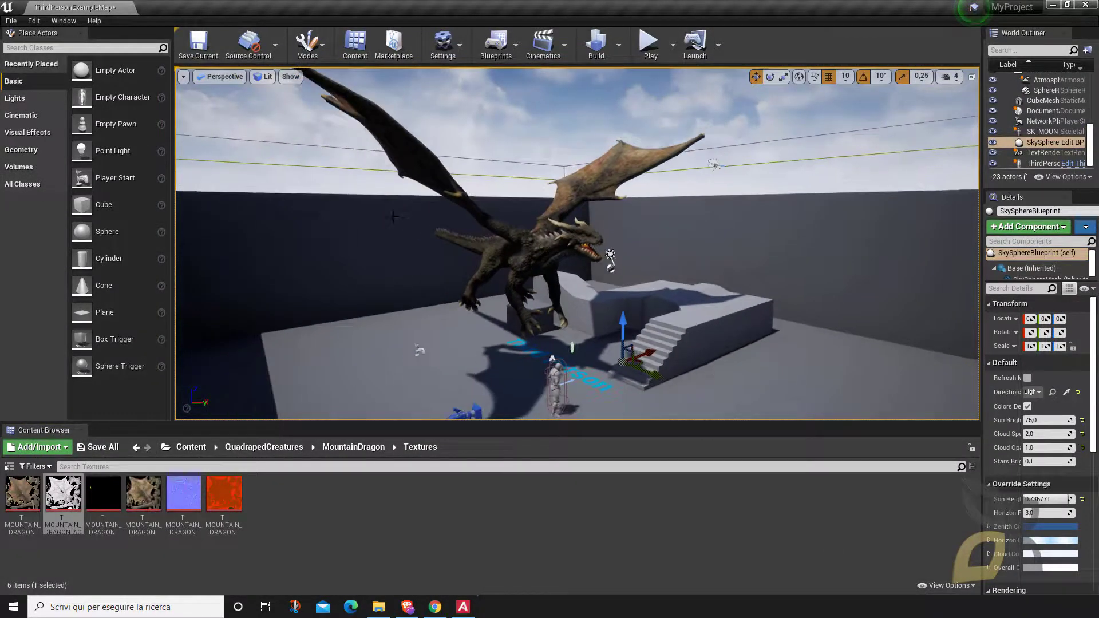
scroll(698, 371, "up", 2)
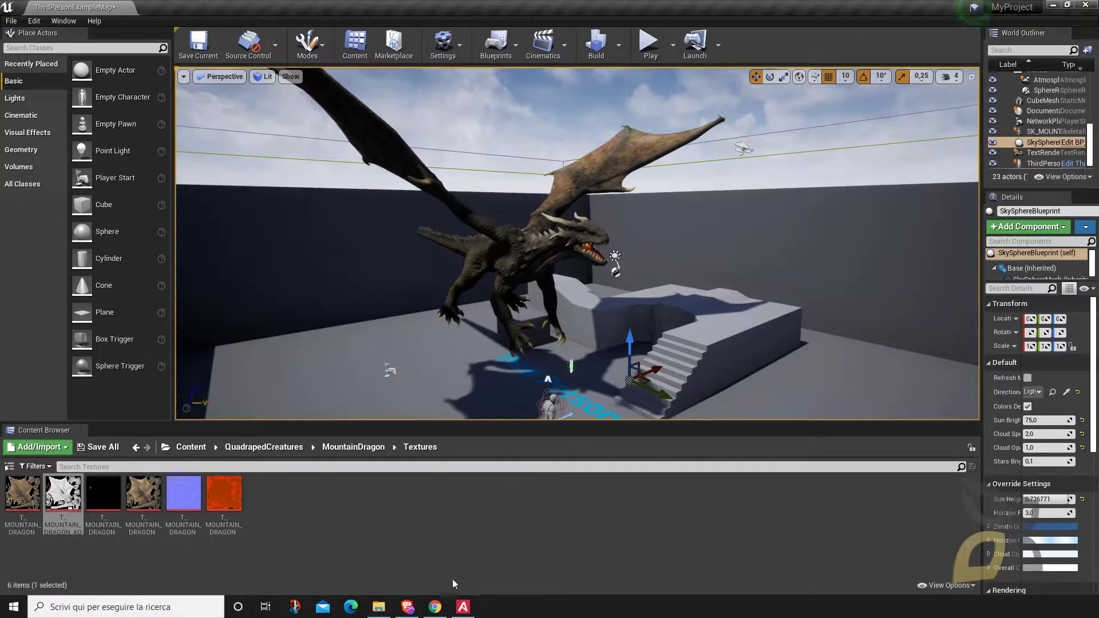
- Switch to the web browser, look through the jbdtube channel's playlists and open Mudbox Videocourse (English)
left_click(407, 607)
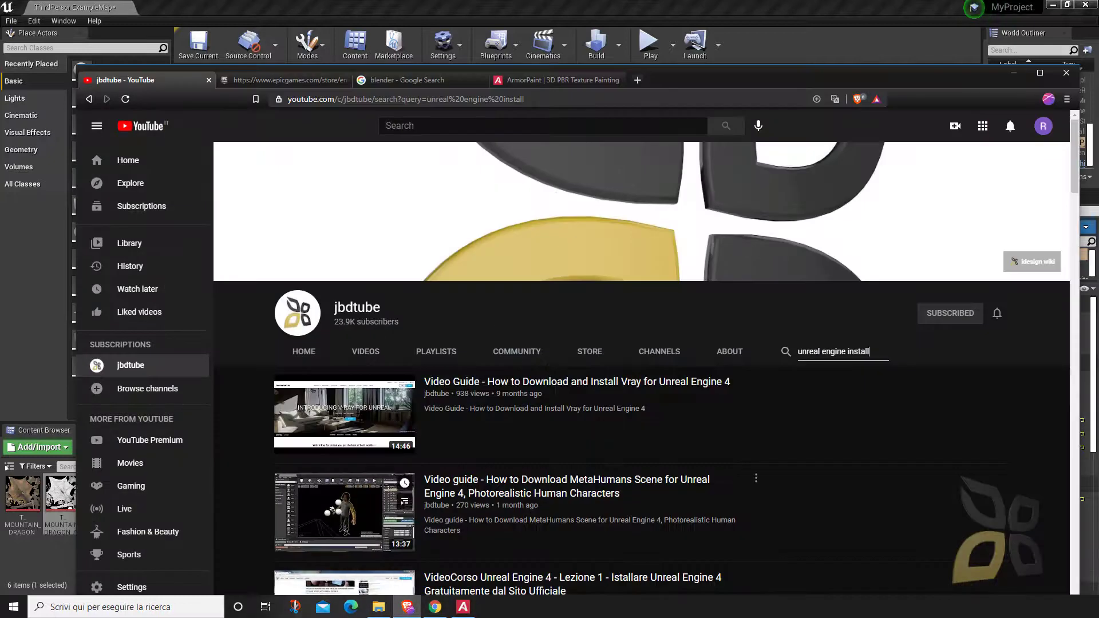
double_click(708, 81)
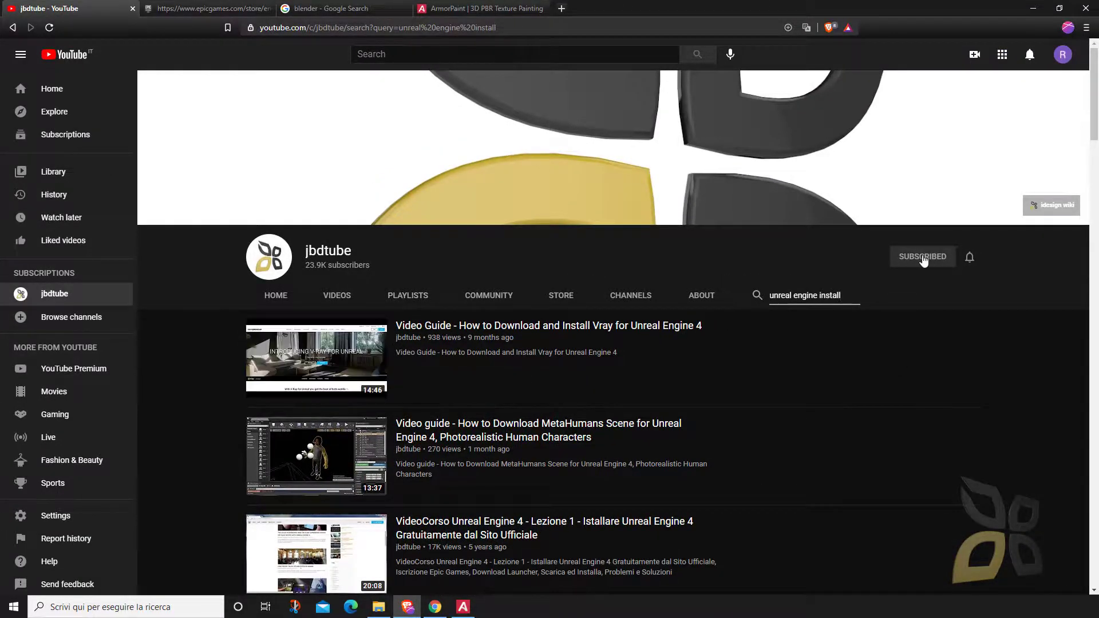
left_click(338, 298)
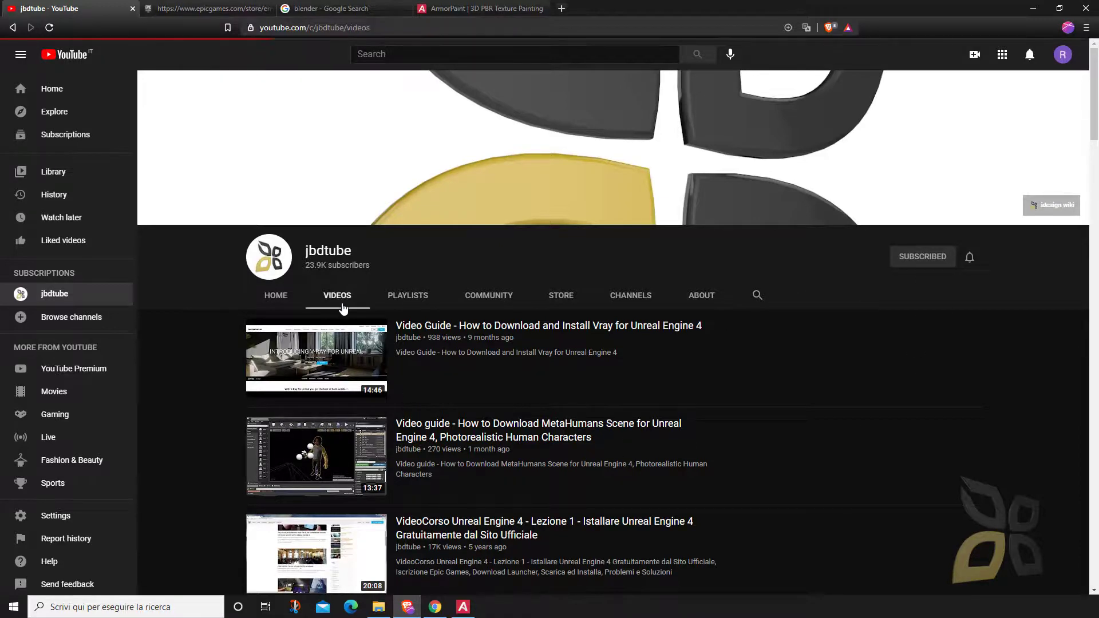
left_click(407, 295)
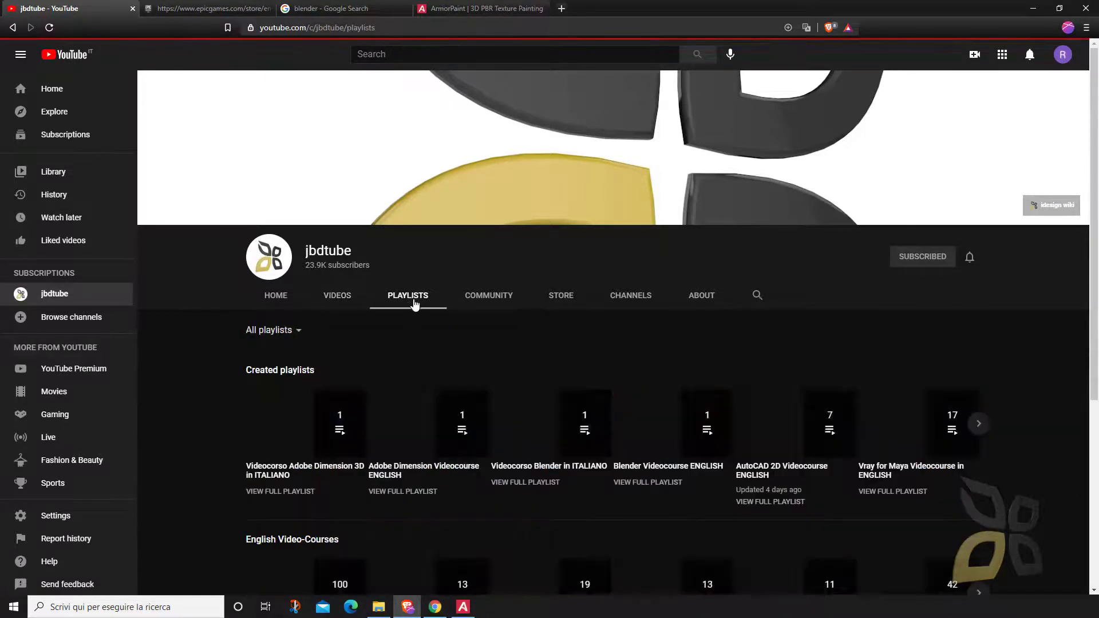
scroll(456, 352, "down", 3)
left_click_drag(349, 365, 232, 385)
left_click(232, 386)
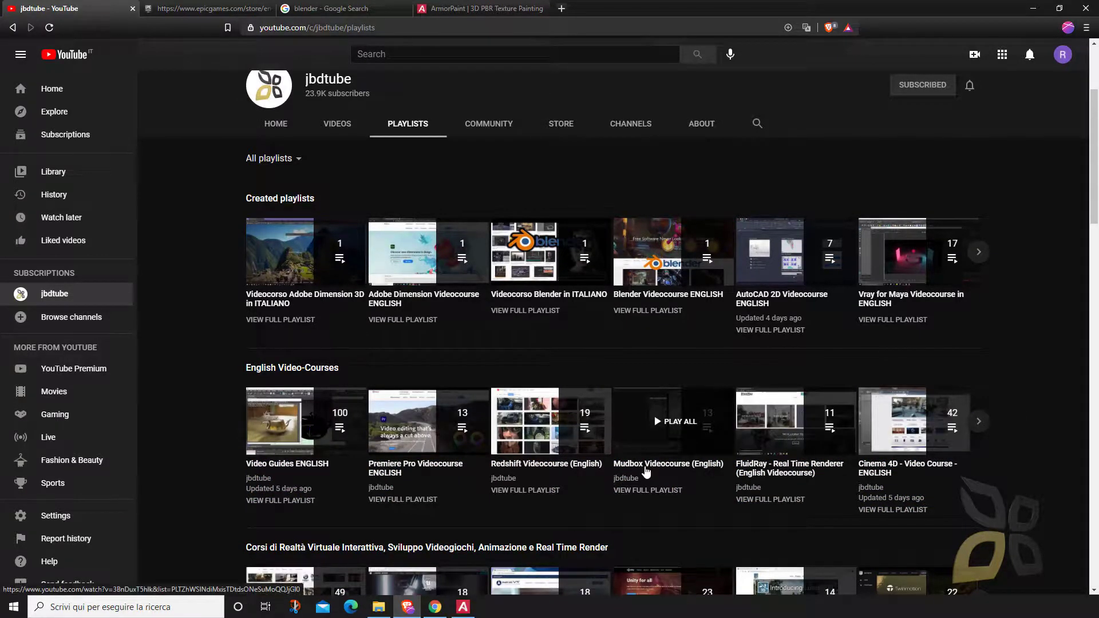
left_click(647, 467)
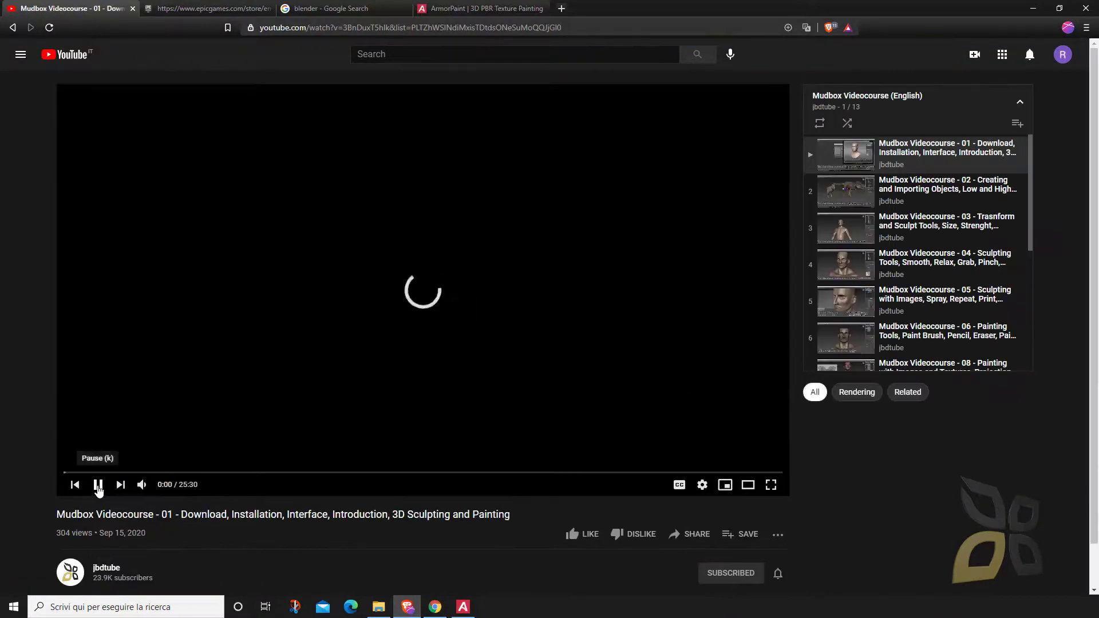
- Review the Mudbox playlist's lessons, opening lesson 04 on sculpting tools and returning to lesson 01
left_click(98, 485)
left_click(835, 272)
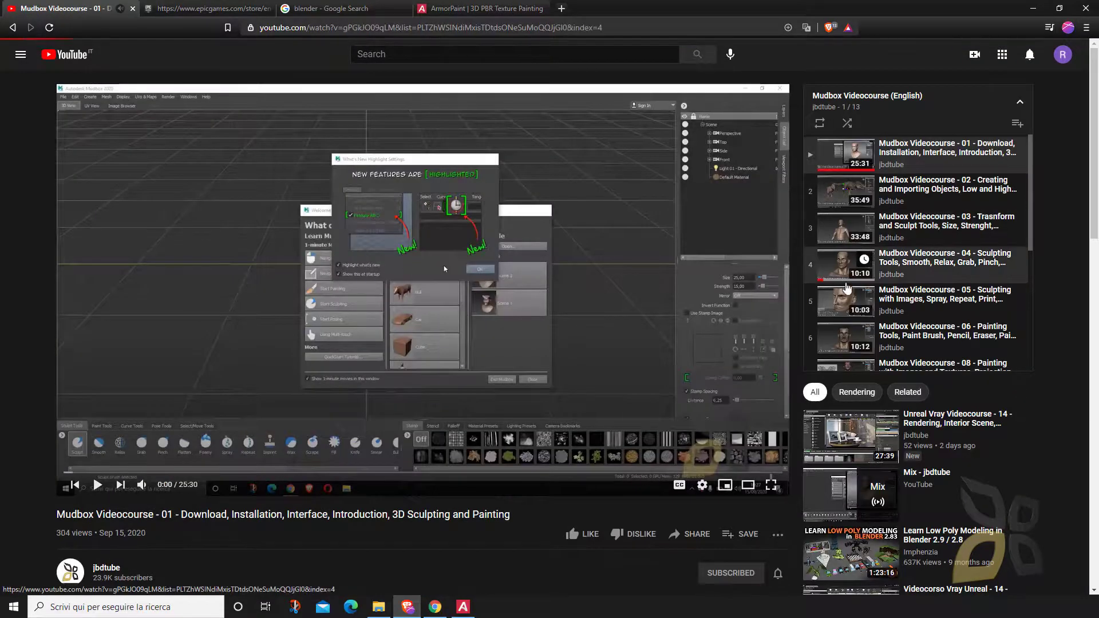
scroll(871, 305, "down", 4)
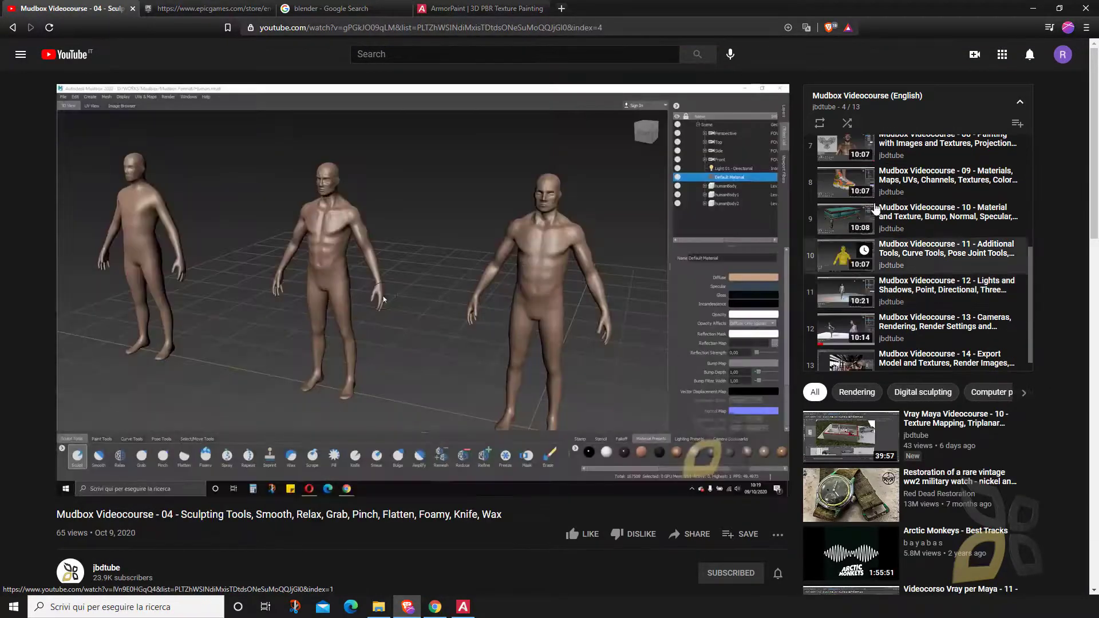
scroll(876, 324, "down", 1)
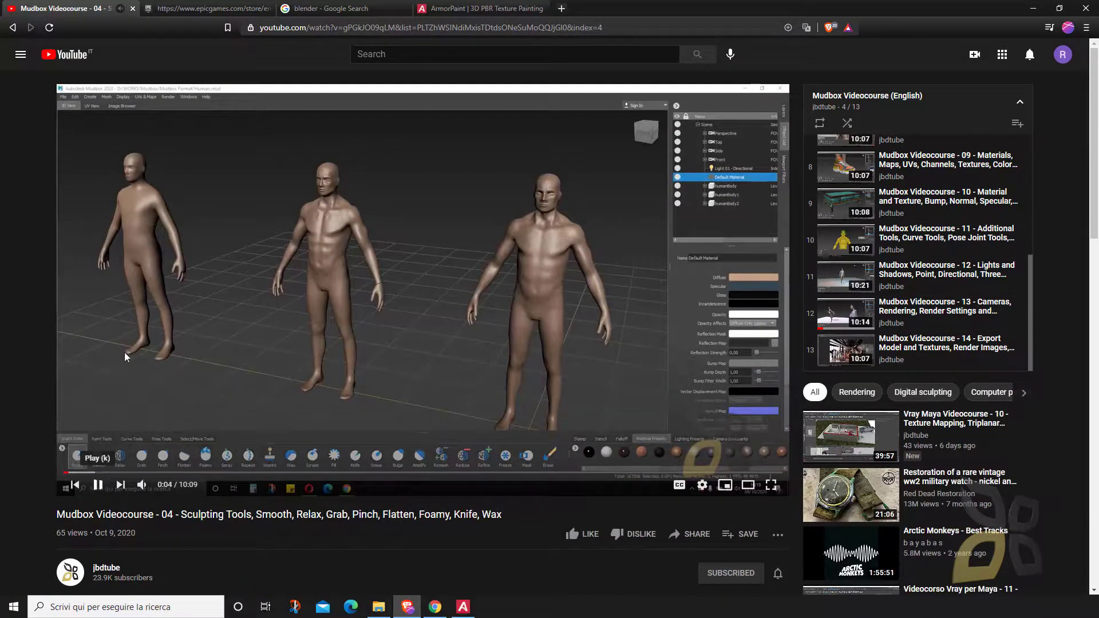
left_click(12, 28)
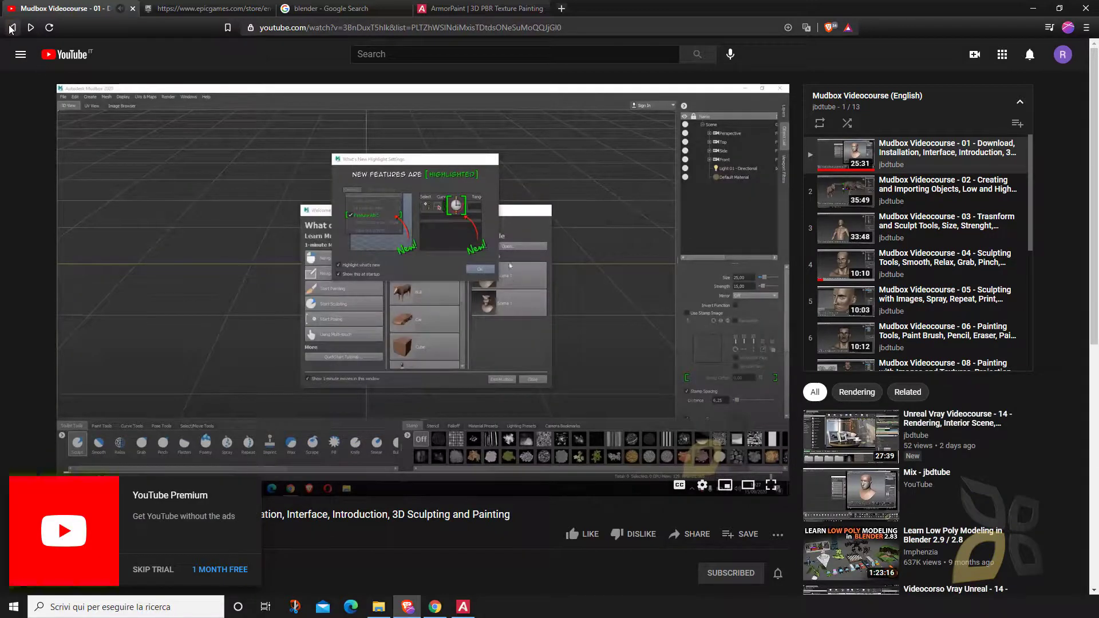
- Return to the jbdtube channel's playlists page and dismiss the Mudbox lesson's mini player
left_click(12, 27)
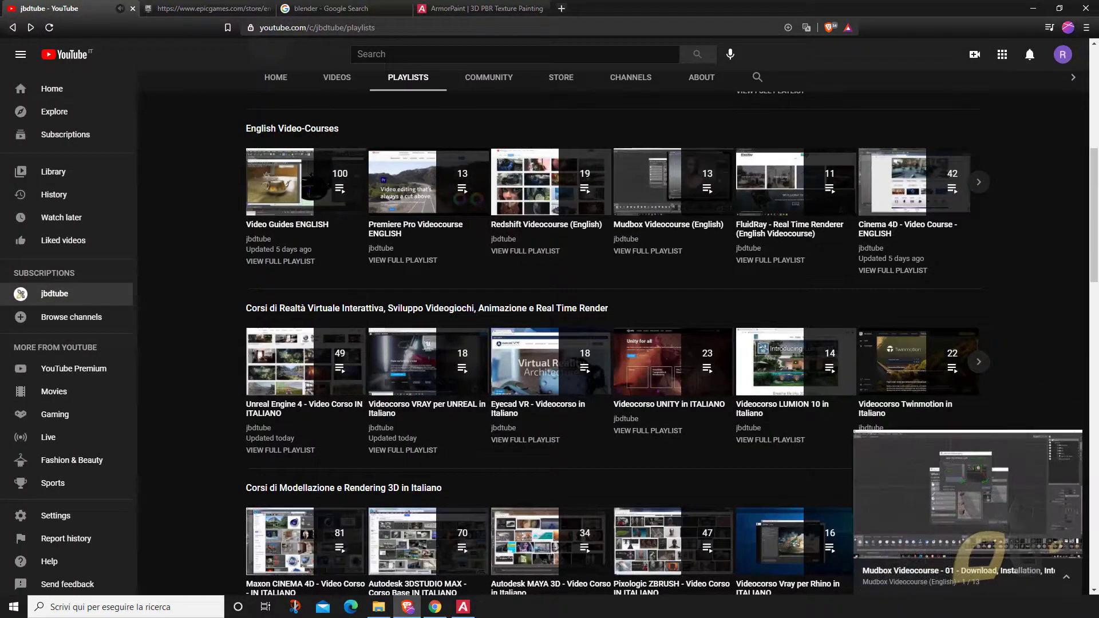
mouse_move(1055, 441)
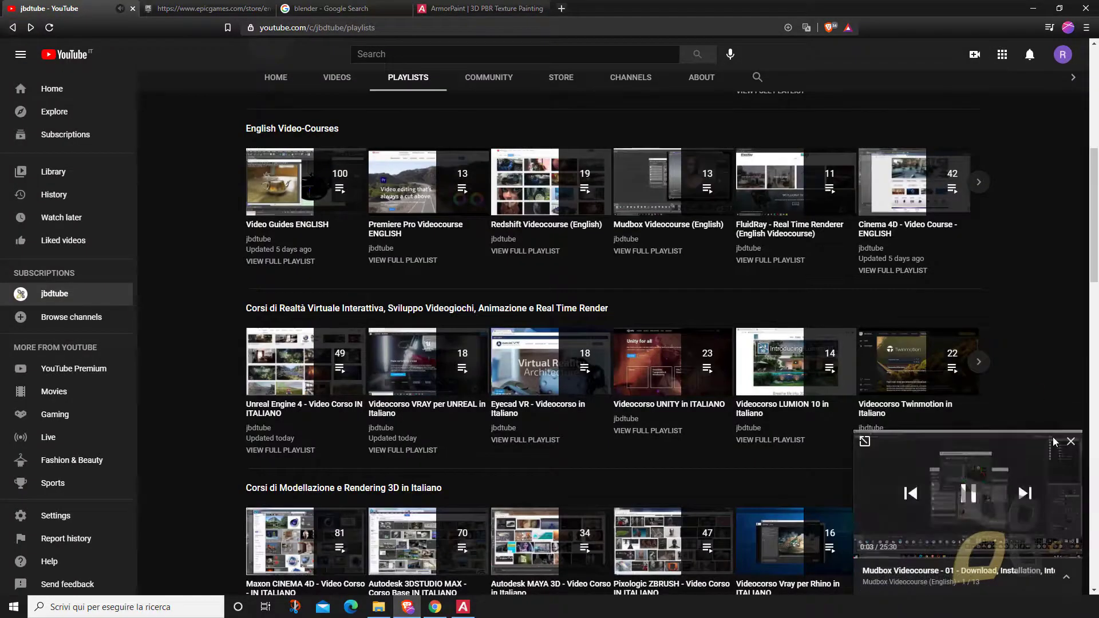
scroll(558, 378, "up", 7)
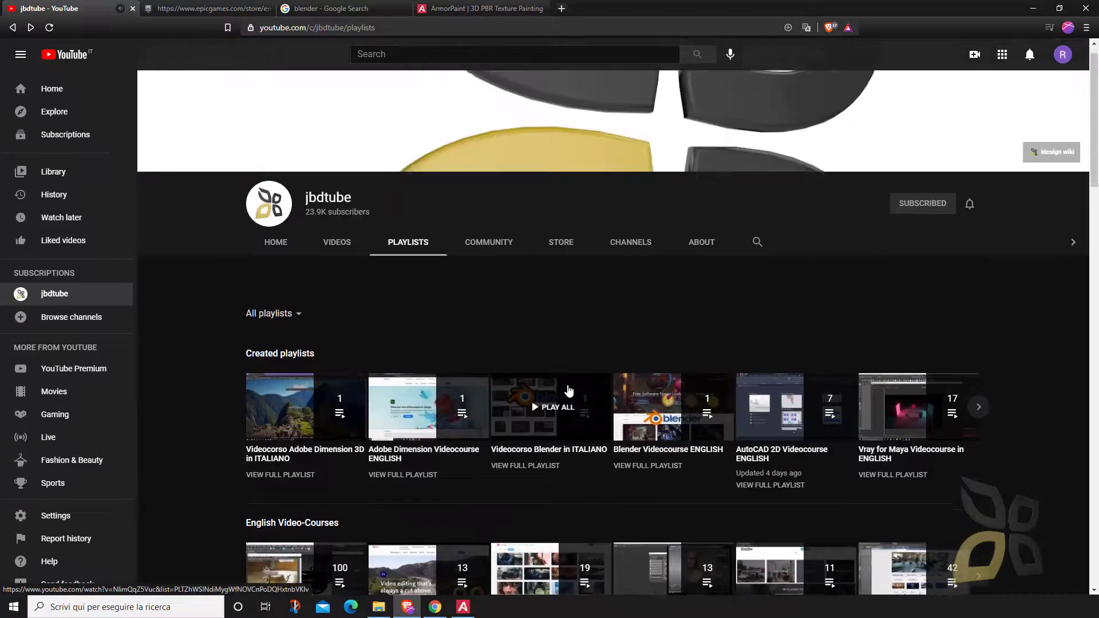
- Open the jbdtube channel's Community page and highlight the donation link paypal.me/videocorsi in the first post, then clear the selection
left_click(499, 281)
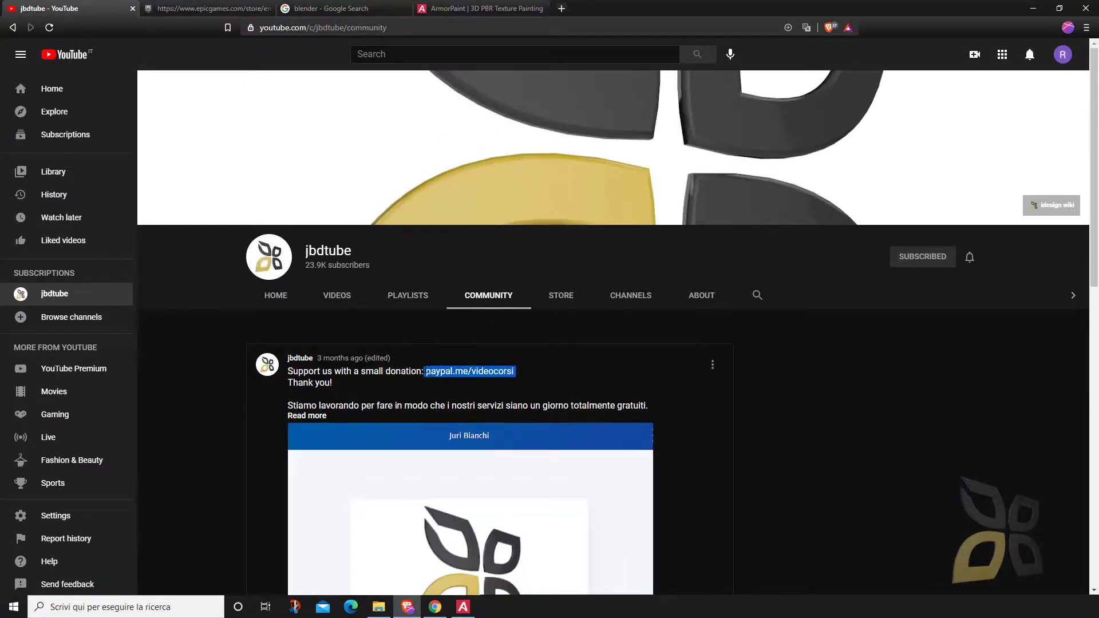
right_click(442, 372)
left_click(482, 374)
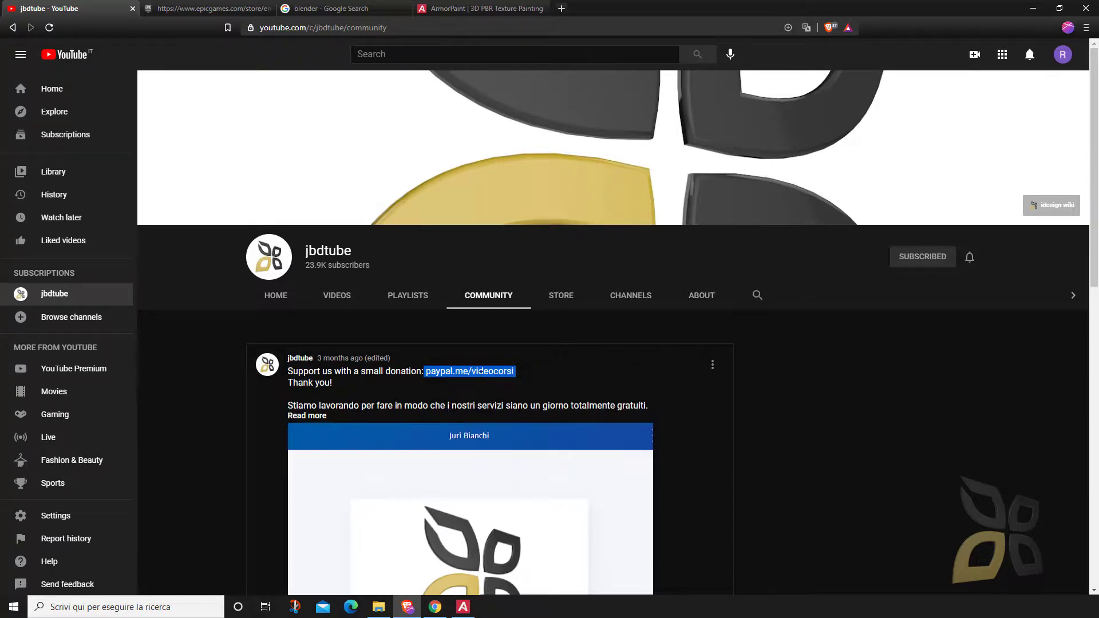
left_click(547, 336)
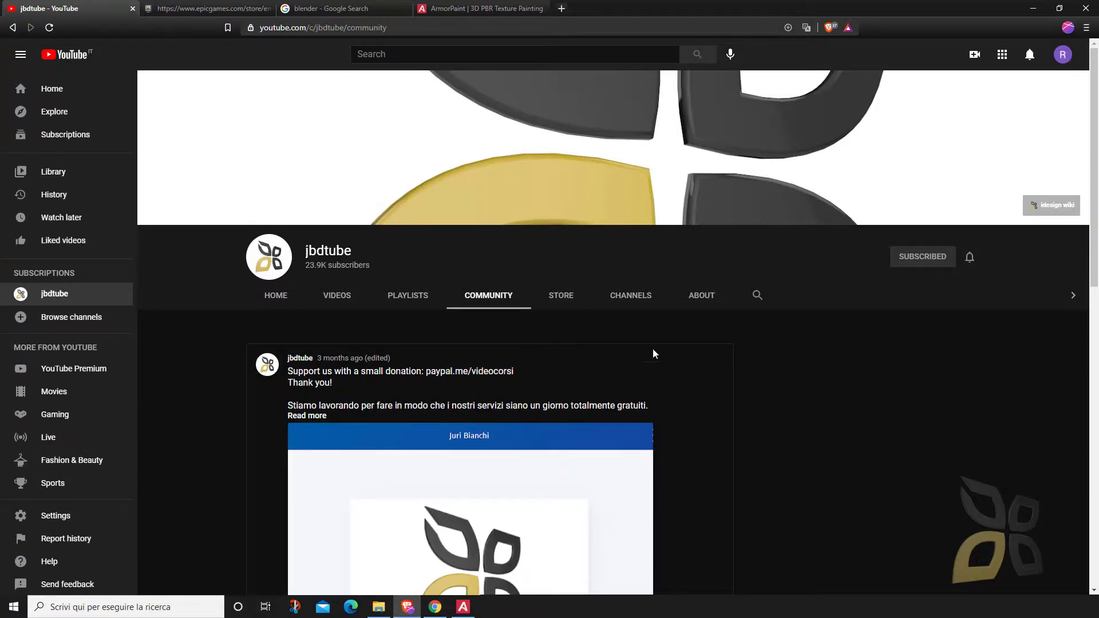